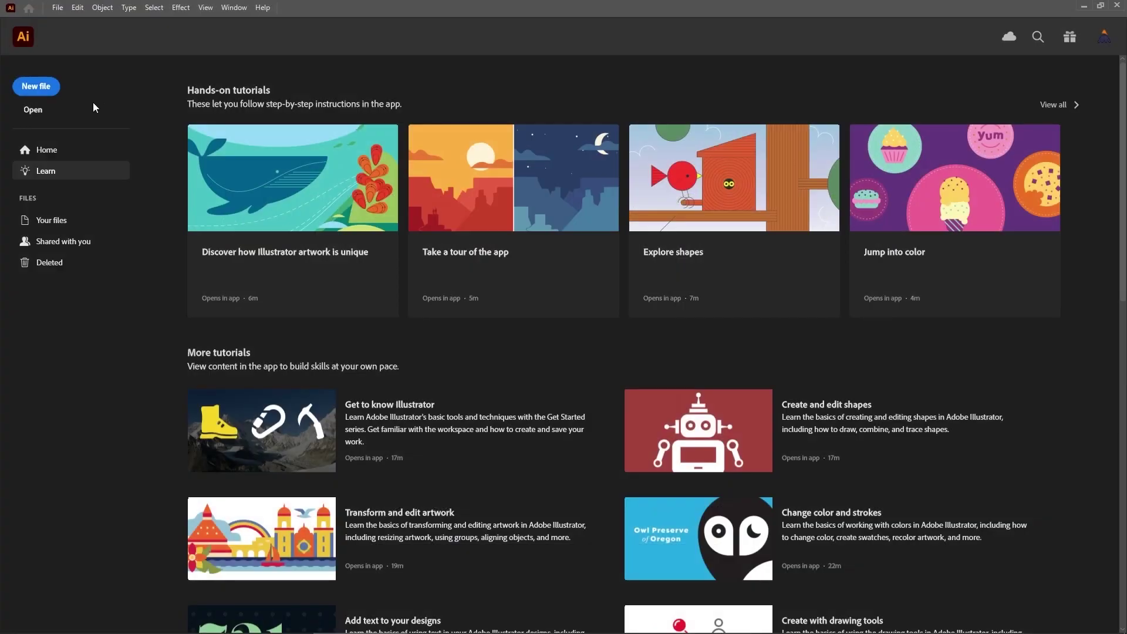
Step: Create a new 850 x 850 px document with pixel units and RGB colour mode
{"action": "left_click", "coordinate": [40, 89]}
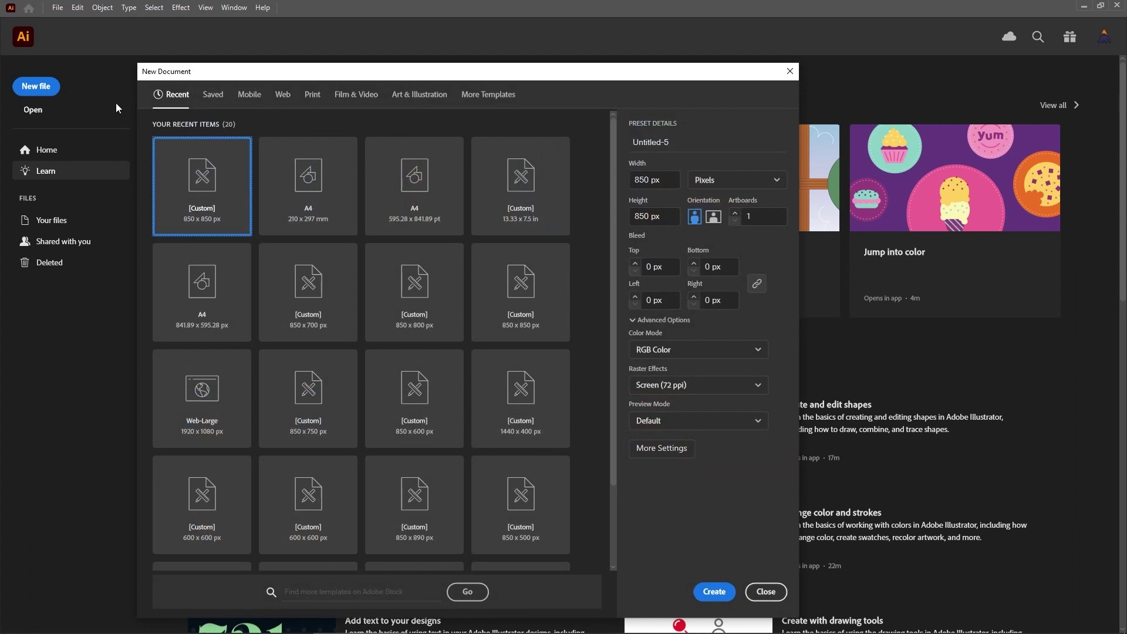
{"action": "left_click", "coordinate": [754, 181]}
{"action": "left_click", "coordinate": [753, 181]}
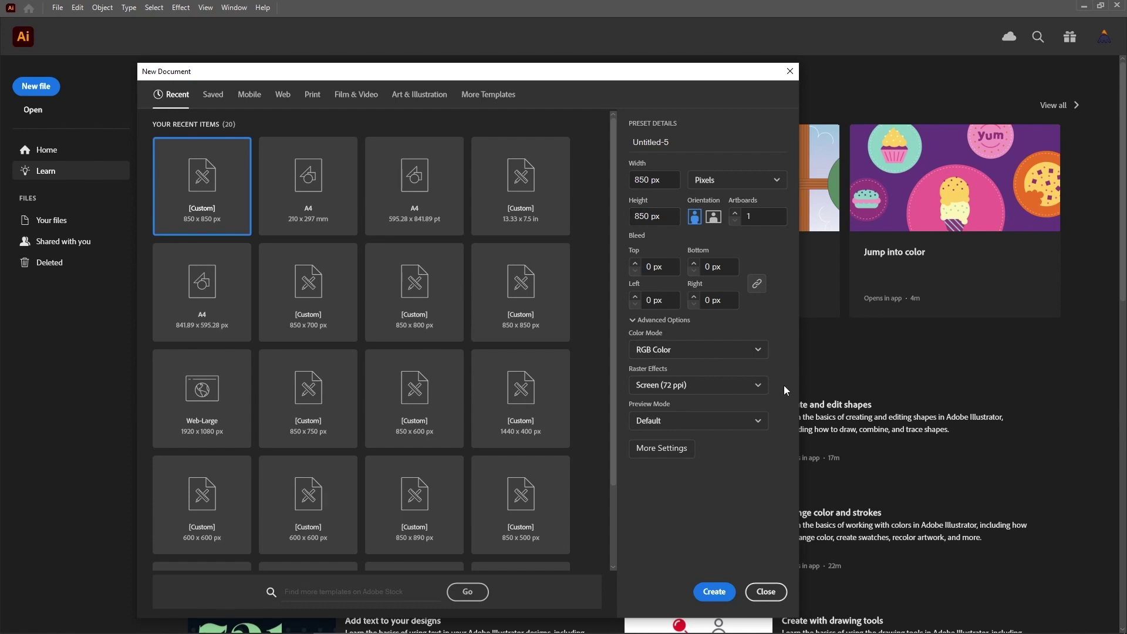
{"action": "left_click", "coordinate": [717, 594]}
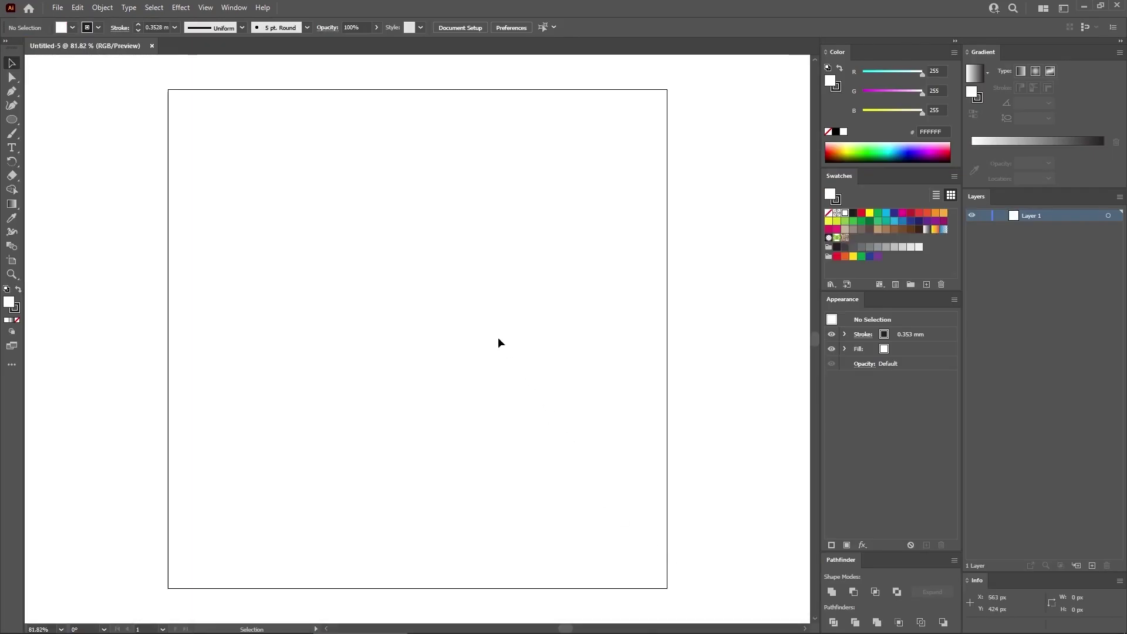
Step: Switch the toolbar to the Advanced set
{"action": "left_click", "coordinate": [235, 8]}
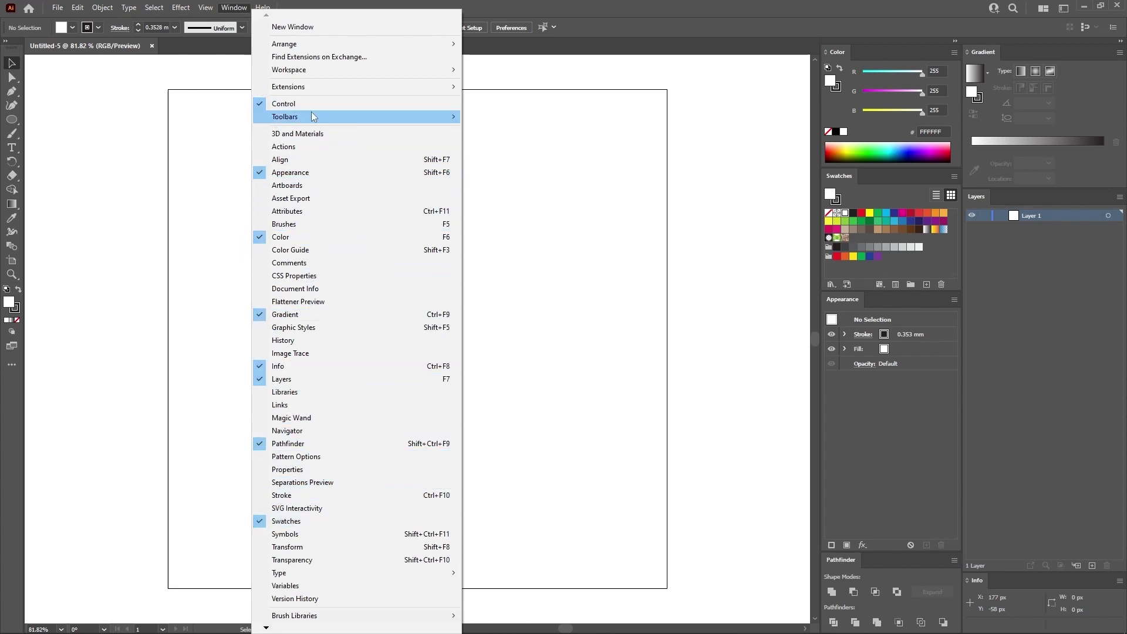
{"action": "mouse_move", "coordinate": [309, 117]}
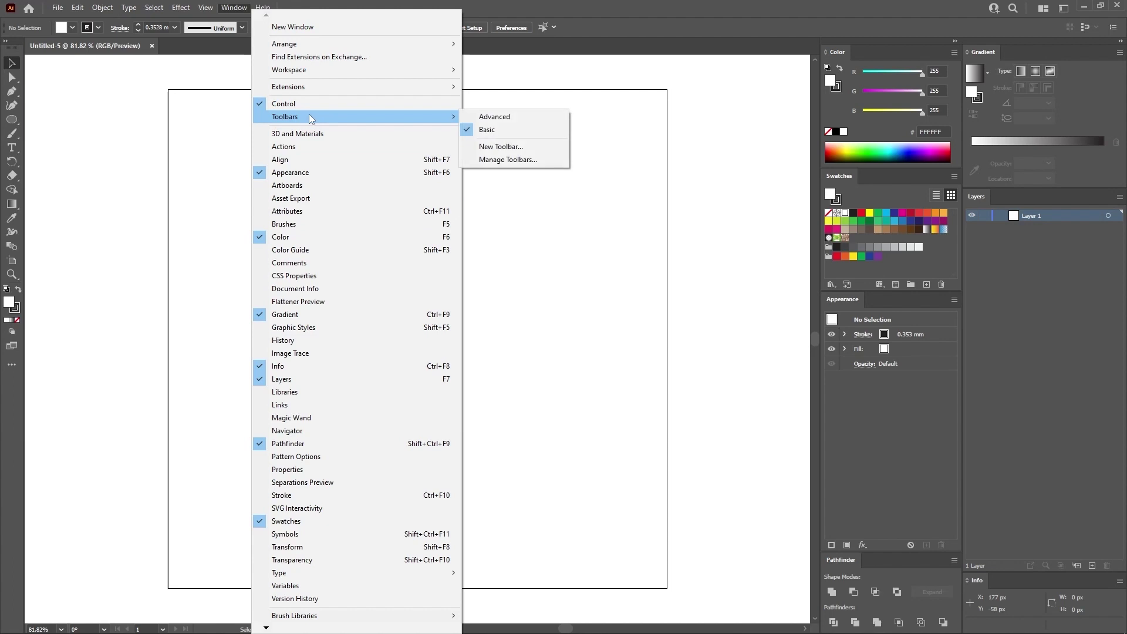
{"action": "left_click", "coordinate": [478, 117]}
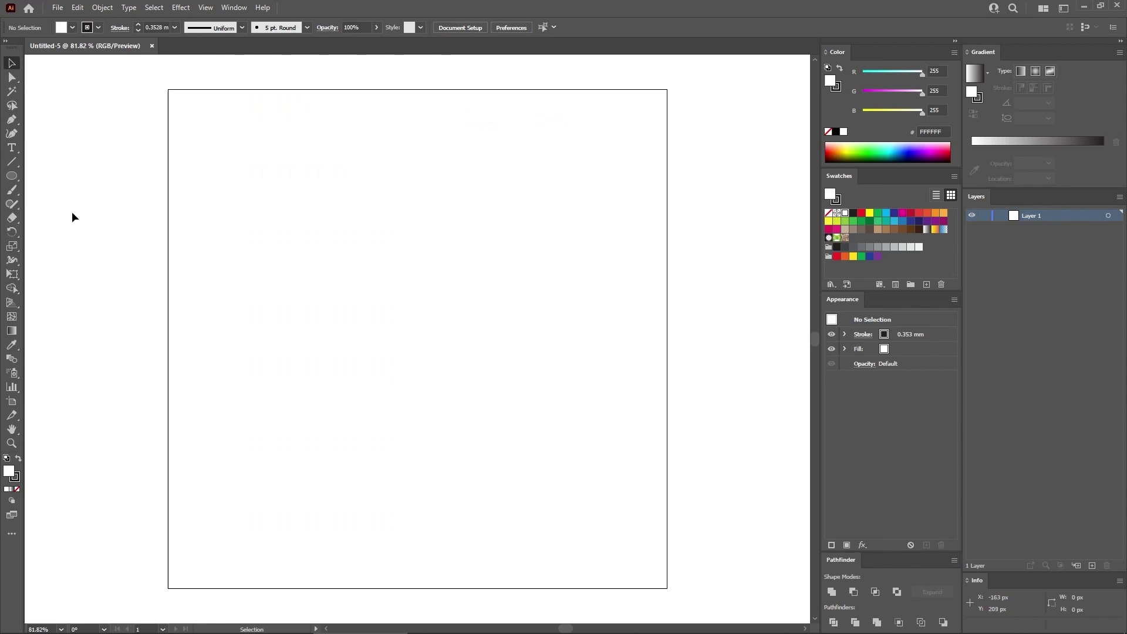
Step: Show the grid and turn on Snap to Grid
{"action": "left_click", "coordinate": [205, 8]}
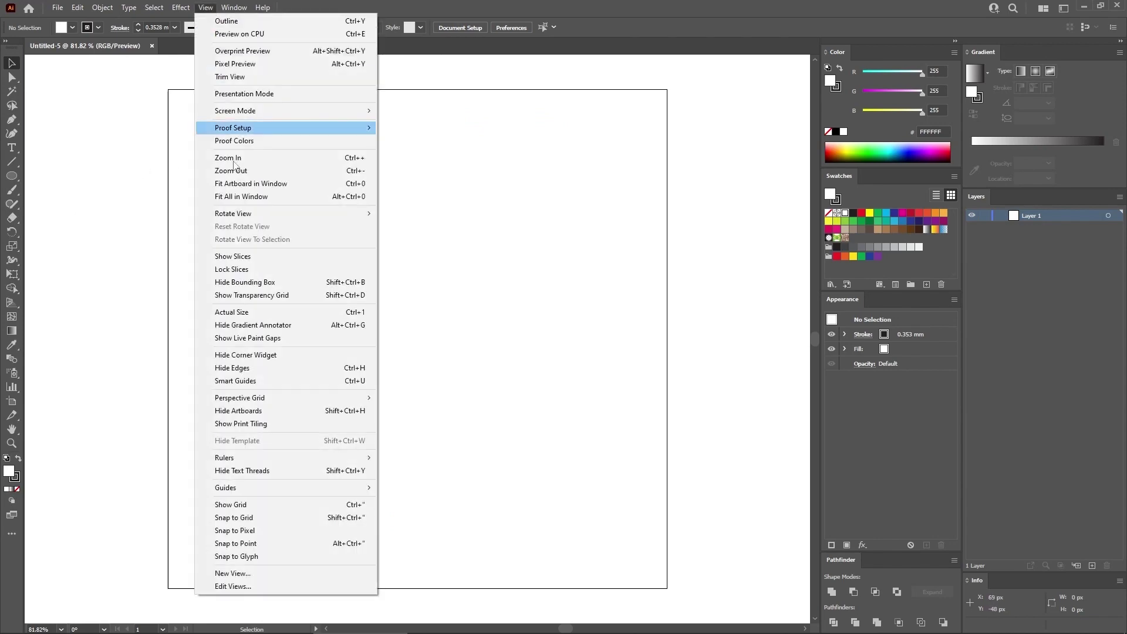
{"action": "left_click", "coordinate": [242, 505]}
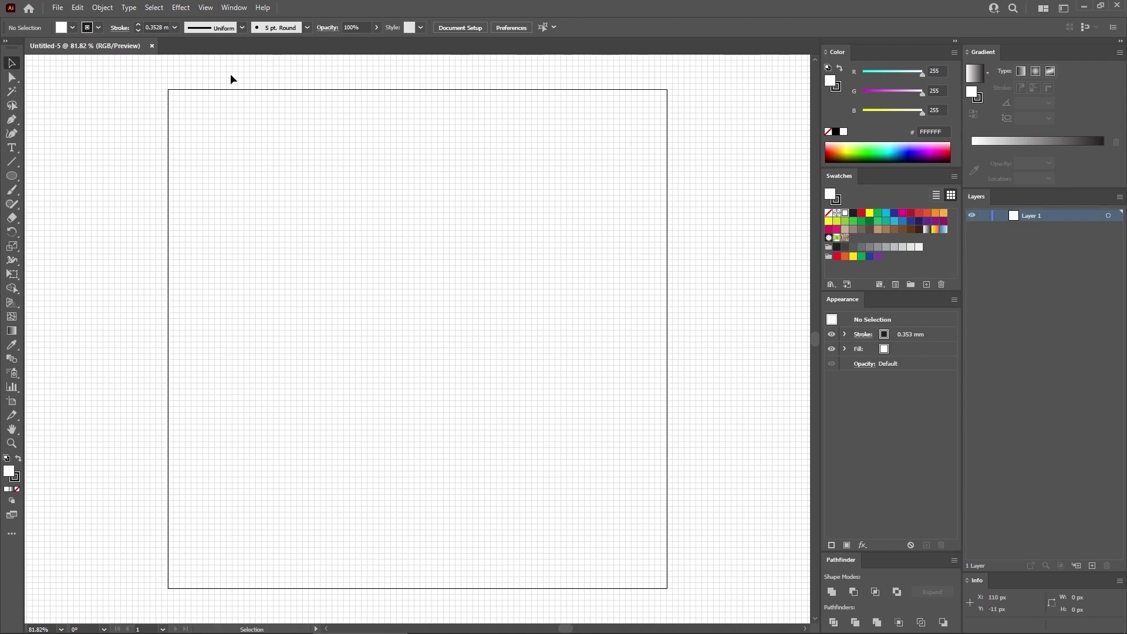
{"action": "left_click", "coordinate": [209, 8]}
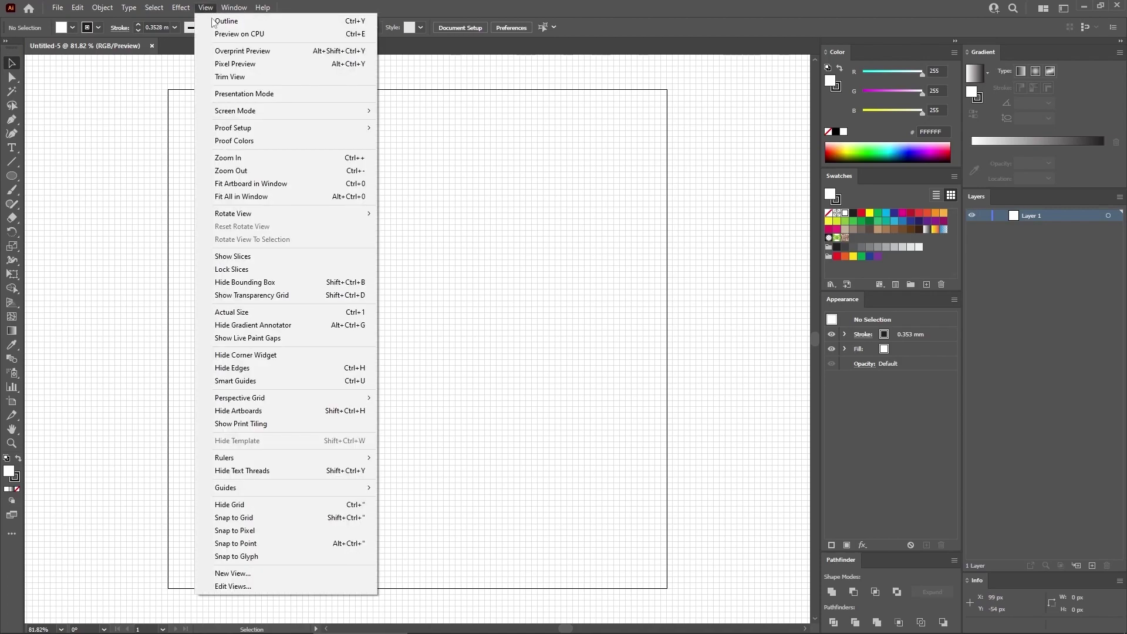
{"action": "left_click", "coordinate": [269, 517]}
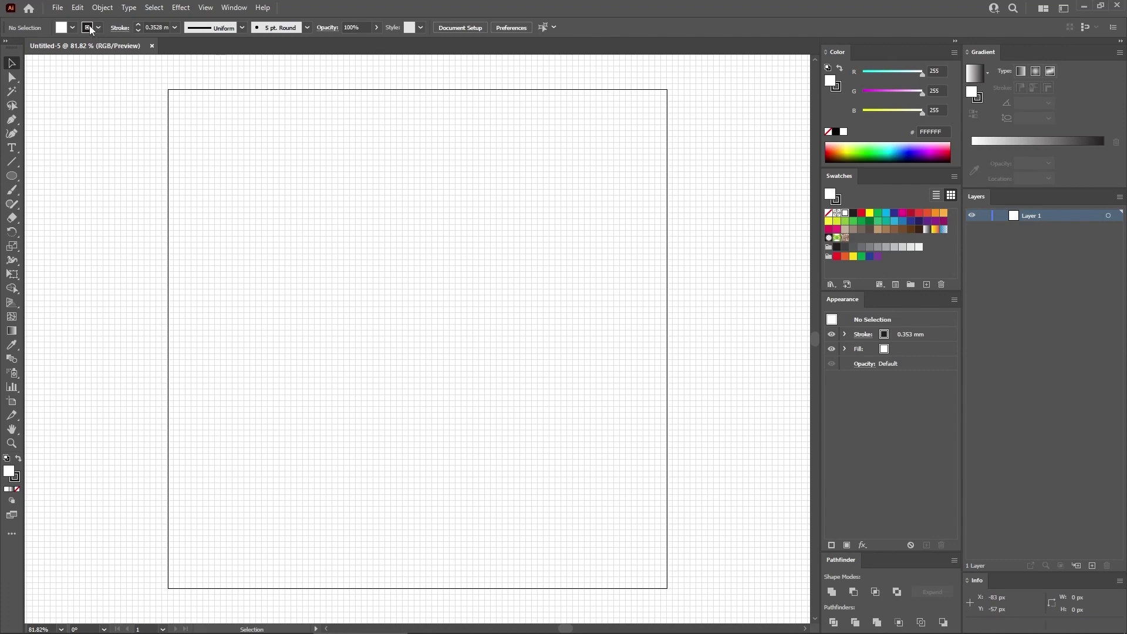
Step: Set the grid preferences to a gridline every 5 px
{"action": "left_click", "coordinate": [78, 8]}
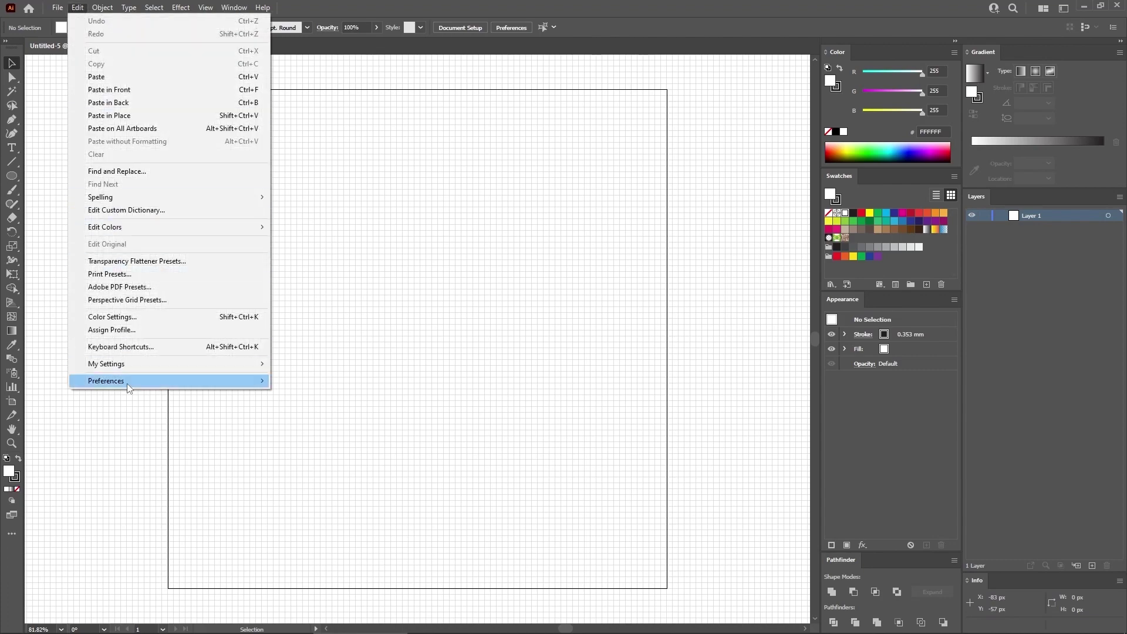
{"action": "mouse_move", "coordinate": [126, 383]}
{"action": "left_click", "coordinate": [306, 432]}
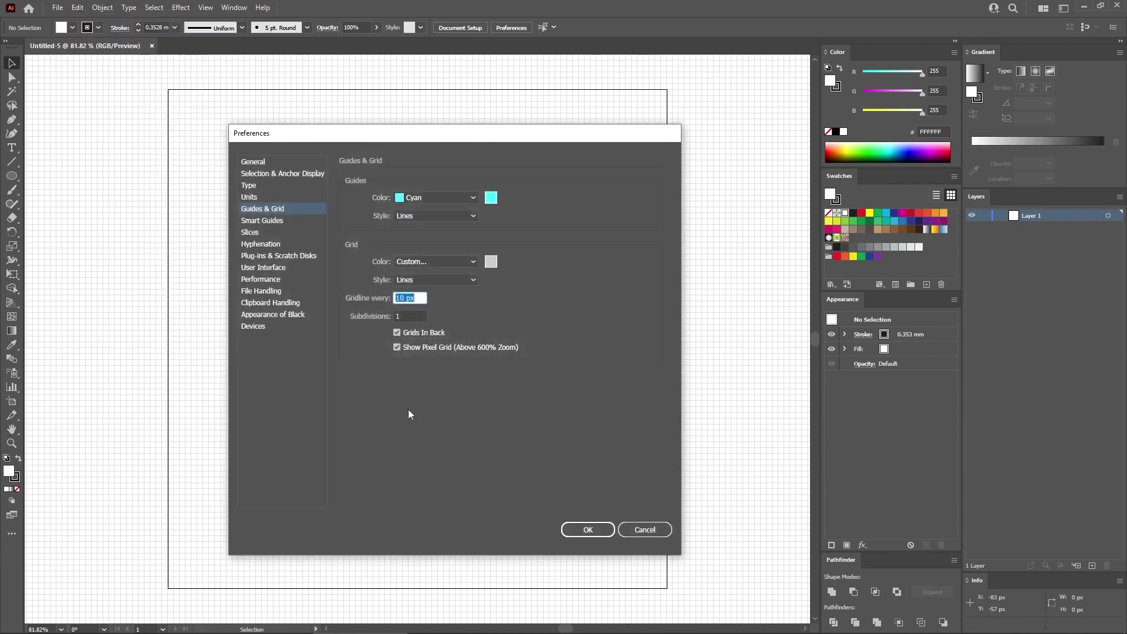
{"action": "type", "text": "5"}
{"action": "left_click", "coordinate": [590, 528]}
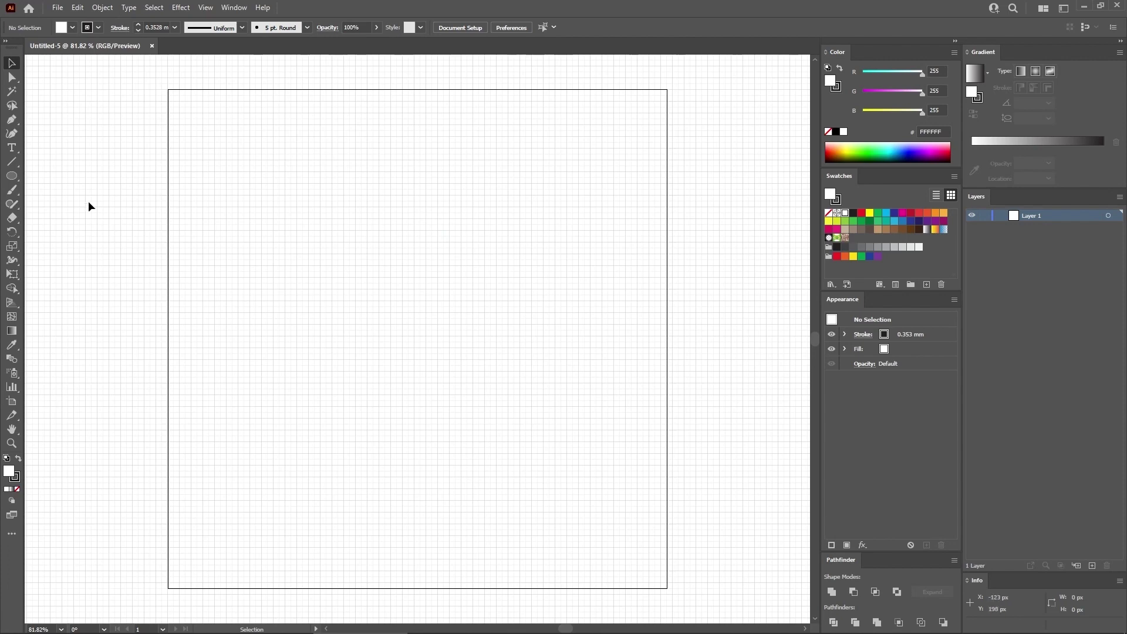
Step: Create a 290 x 290 px circle on the artboard with the Ellipse tool
{"action": "left_click", "coordinate": [14, 176]}
{"action": "left_click", "coordinate": [208, 186]}
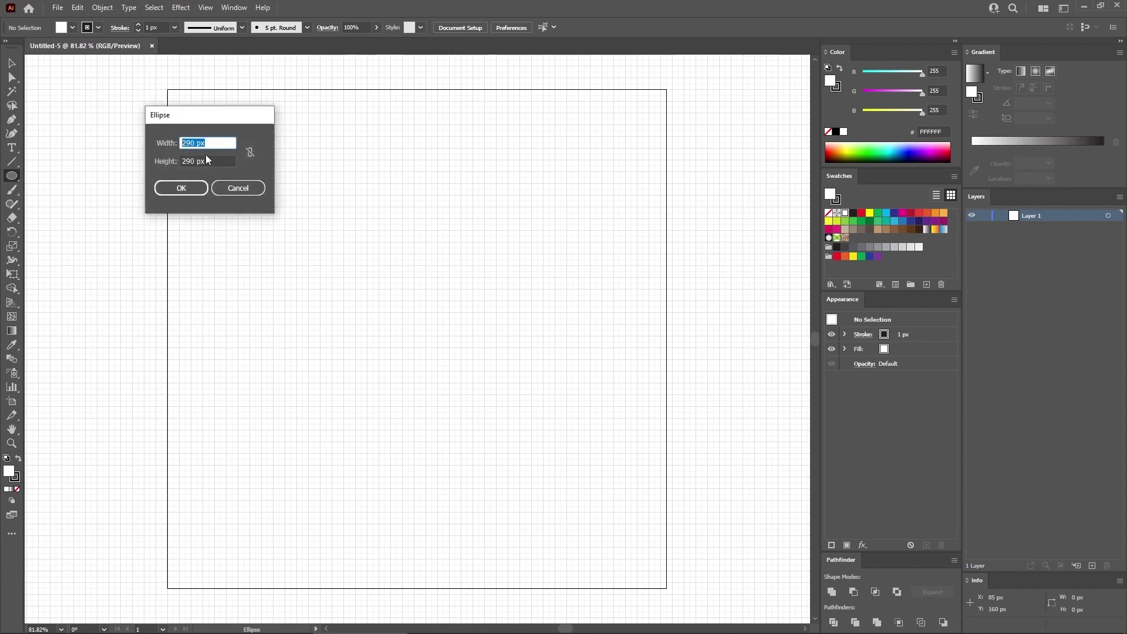
{"action": "key", "text": "Tab"}
{"action": "left_click", "coordinate": [182, 188]}
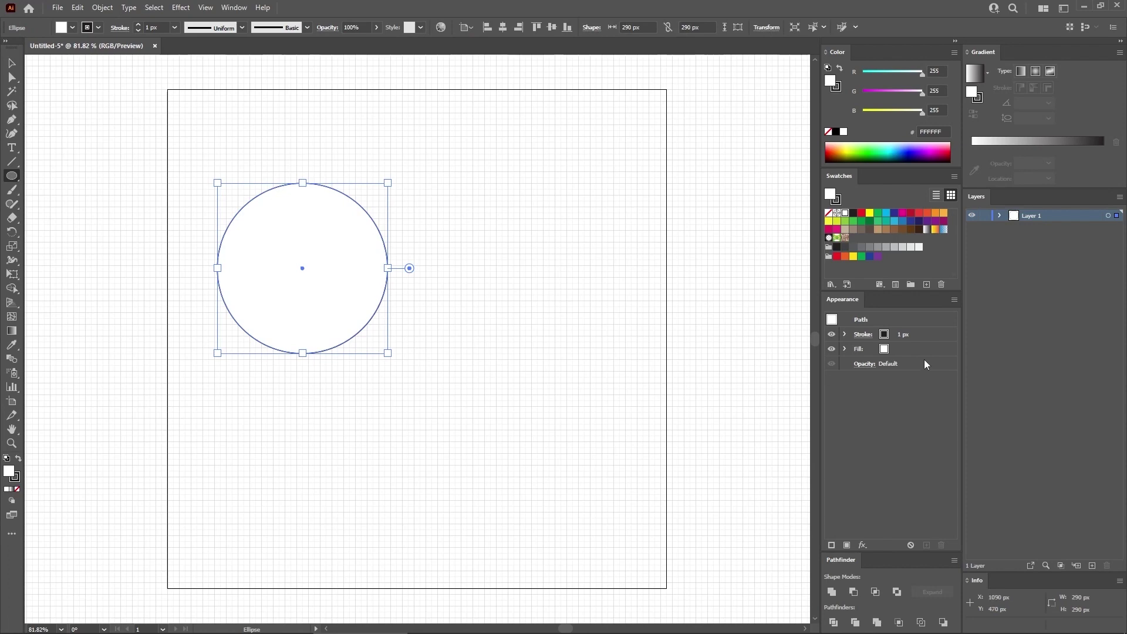
Step: Remove the circle's stroke and set its fill colour to R 228, G 23, B 28
{"action": "left_click", "coordinate": [924, 336]}
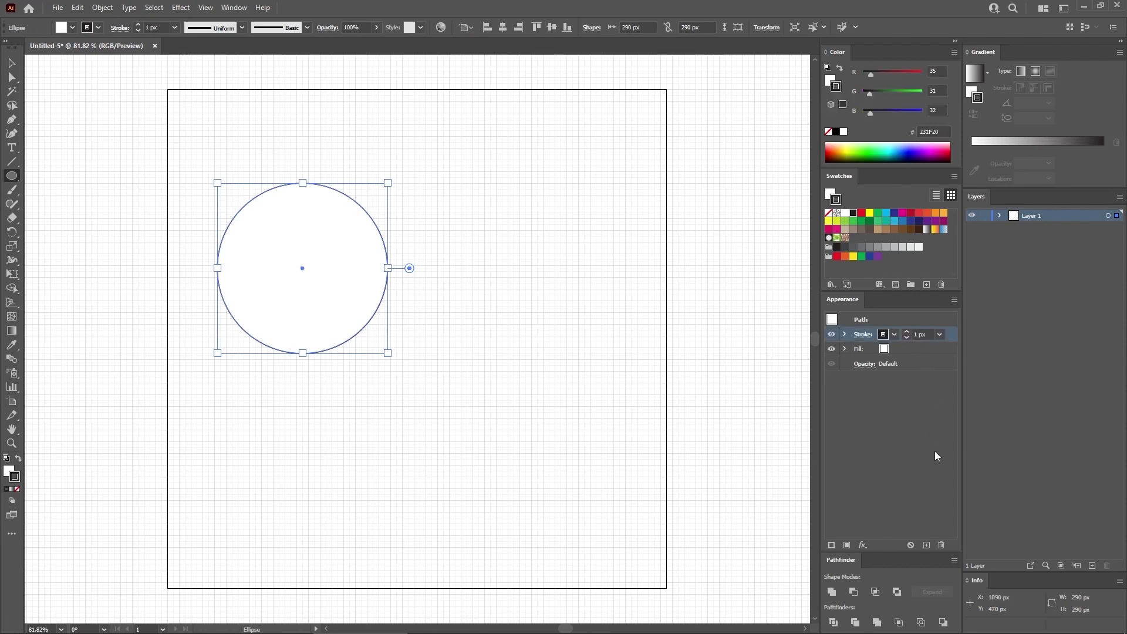
{"action": "left_click", "coordinate": [943, 545]}
{"action": "left_click", "coordinate": [910, 354]}
{"action": "left_click", "coordinate": [940, 72]}
{"action": "type", "text": "228"}
{"action": "key", "text": "Tab"}
{"action": "type", "text": "23"}
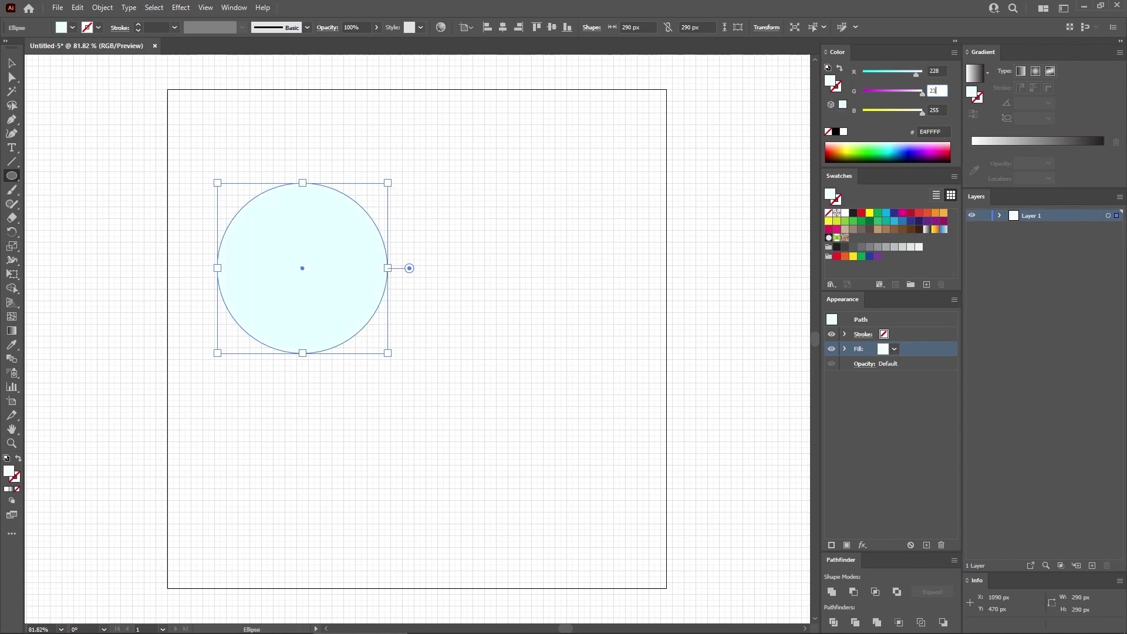
{"action": "key", "text": "Tab"}
{"action": "type", "text": "28"}
{"action": "key", "text": "Tab"}
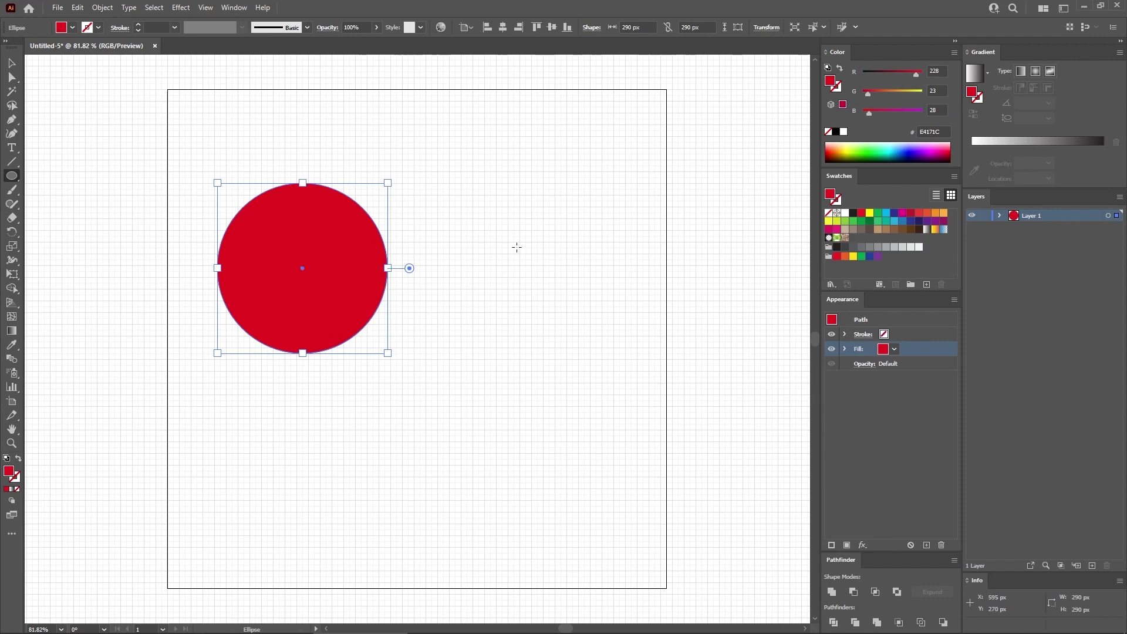
Step: Align the red circle to the artboard, centring it horizontally and vertically
{"action": "left_click", "coordinate": [471, 26]}
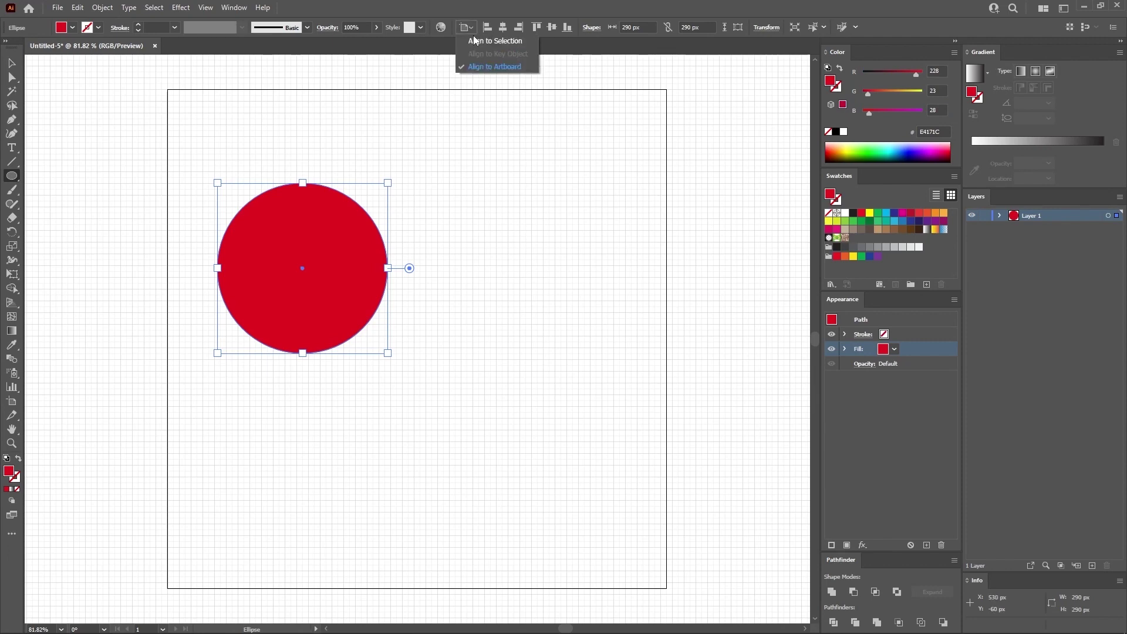
{"action": "left_click", "coordinate": [505, 67]}
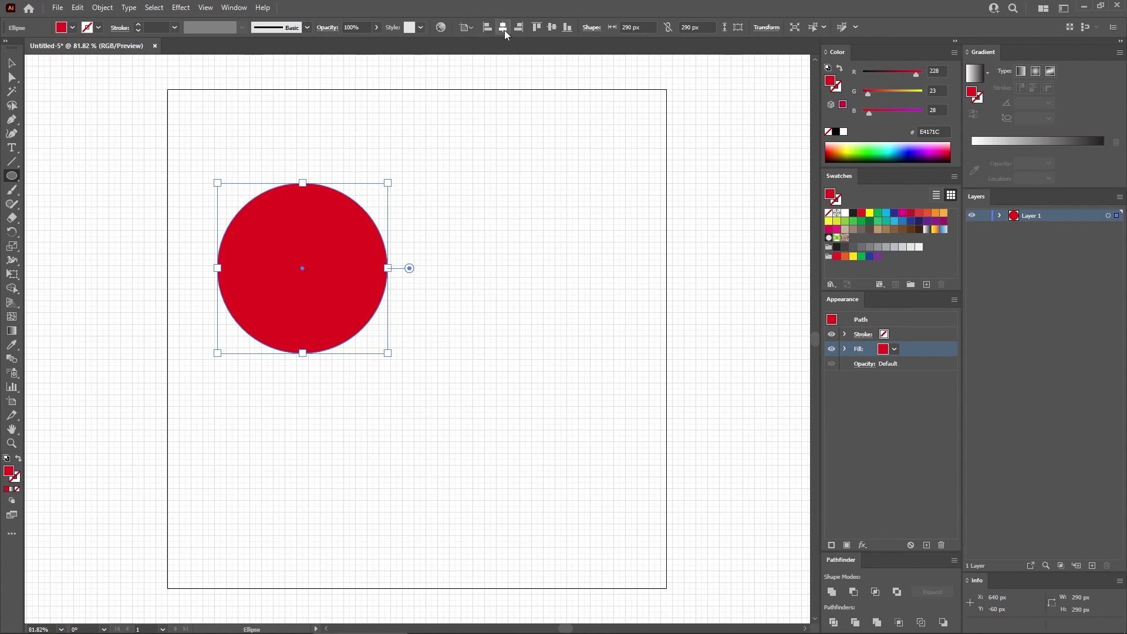
{"action": "left_click", "coordinate": [503, 29]}
{"action": "left_click", "coordinate": [552, 28]}
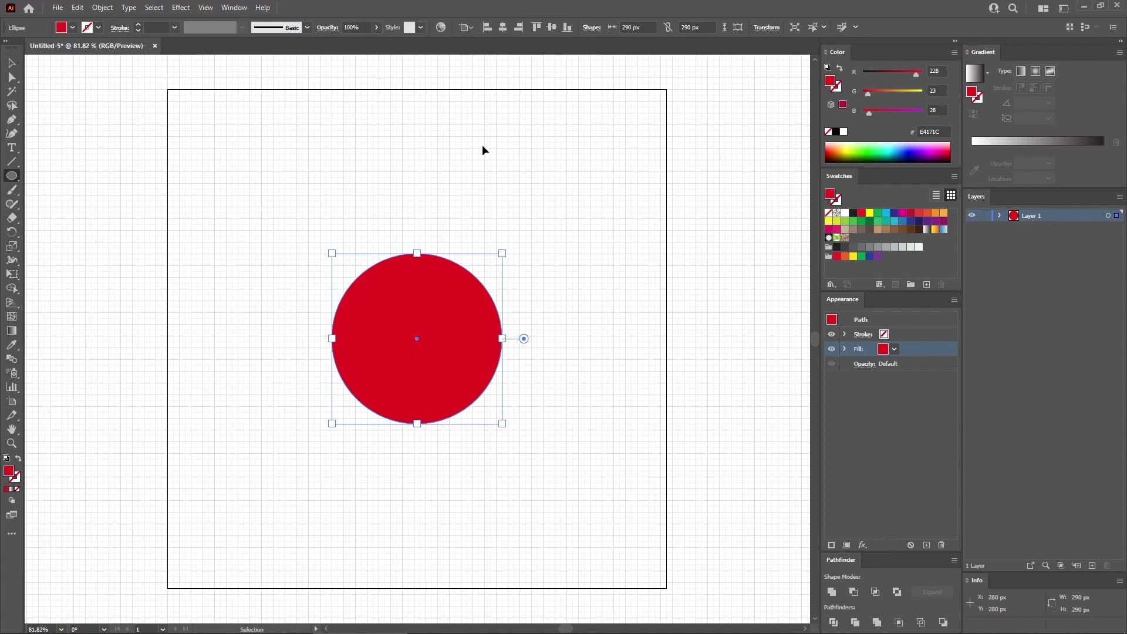
Step: Offset the red circle's path by -25 px and fill the new inner circle with white
{"action": "key", "text": "ctrl+plus"}
{"action": "key", "text": "ctrl+plus"}
{"action": "key", "text": "ctrl+plus"}
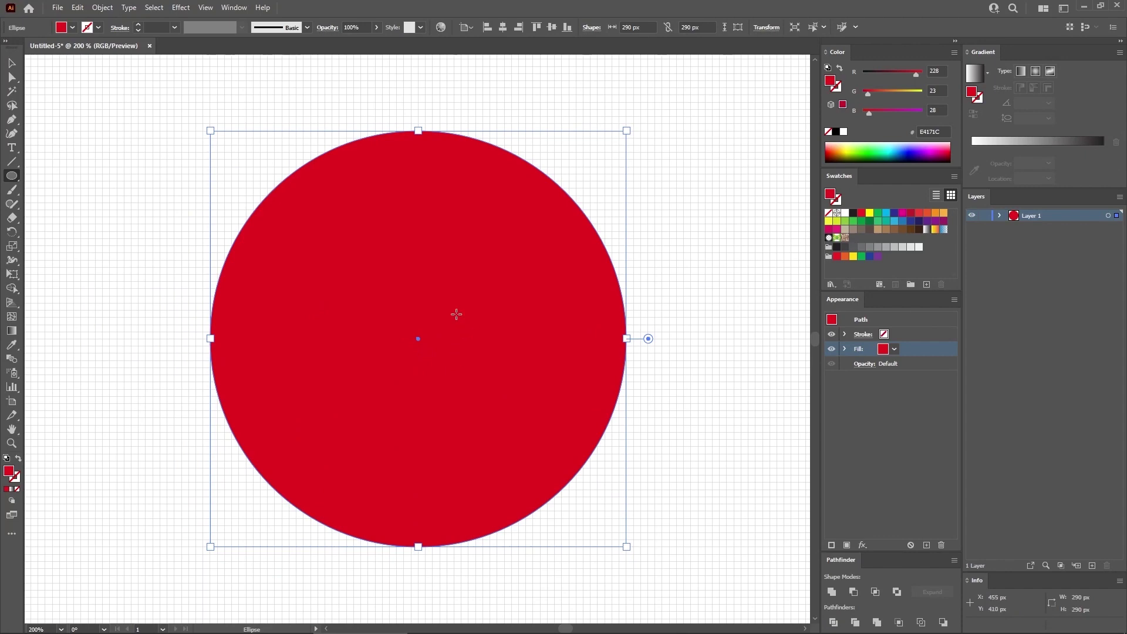
{"action": "left_click", "coordinate": [109, 8]}
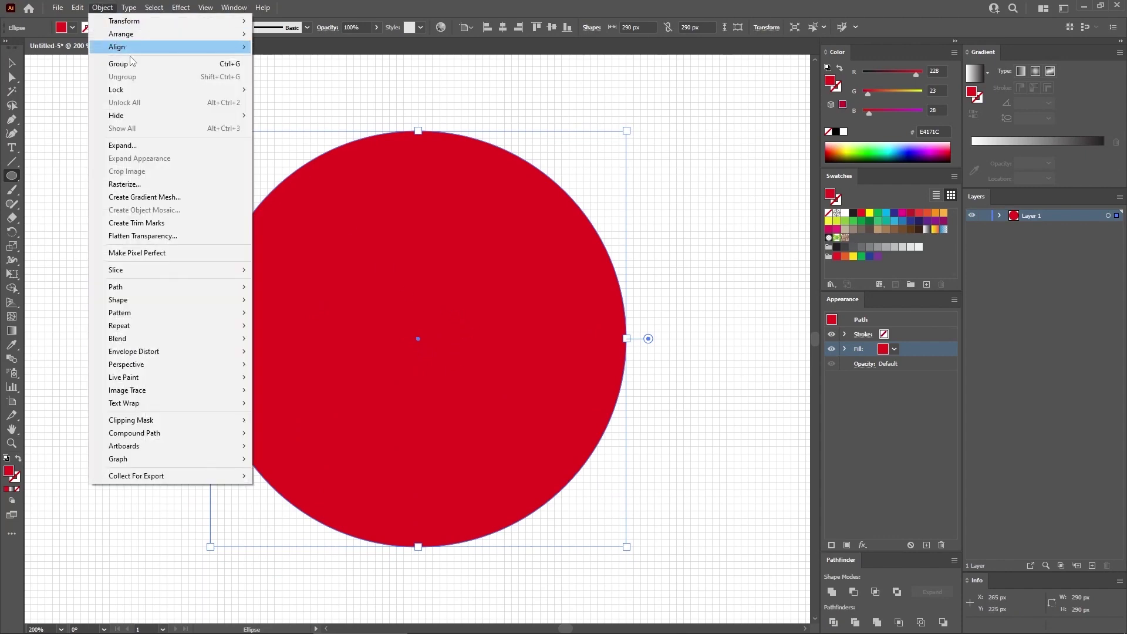
{"action": "mouse_move", "coordinate": [125, 287]}
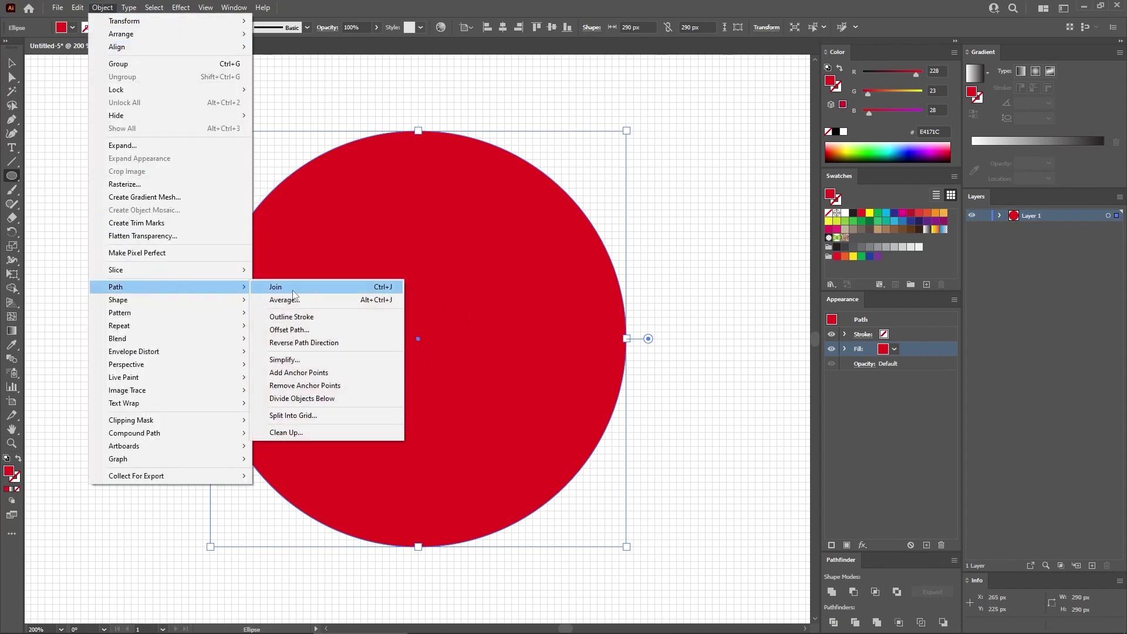
{"action": "left_click", "coordinate": [293, 327]}
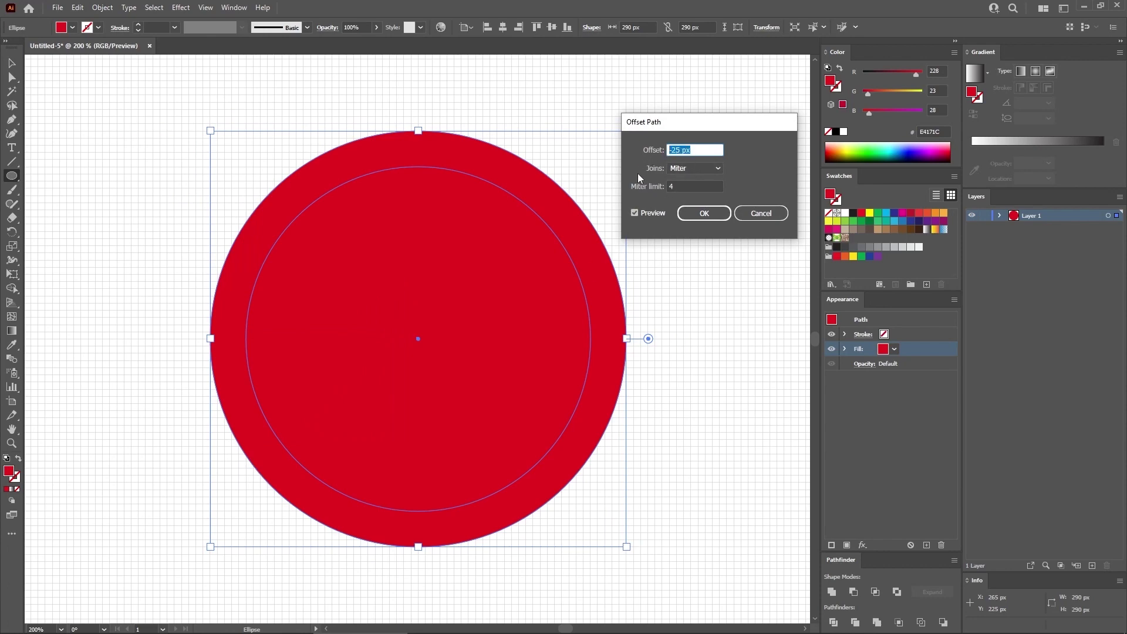
{"action": "left_click", "coordinate": [703, 213]}
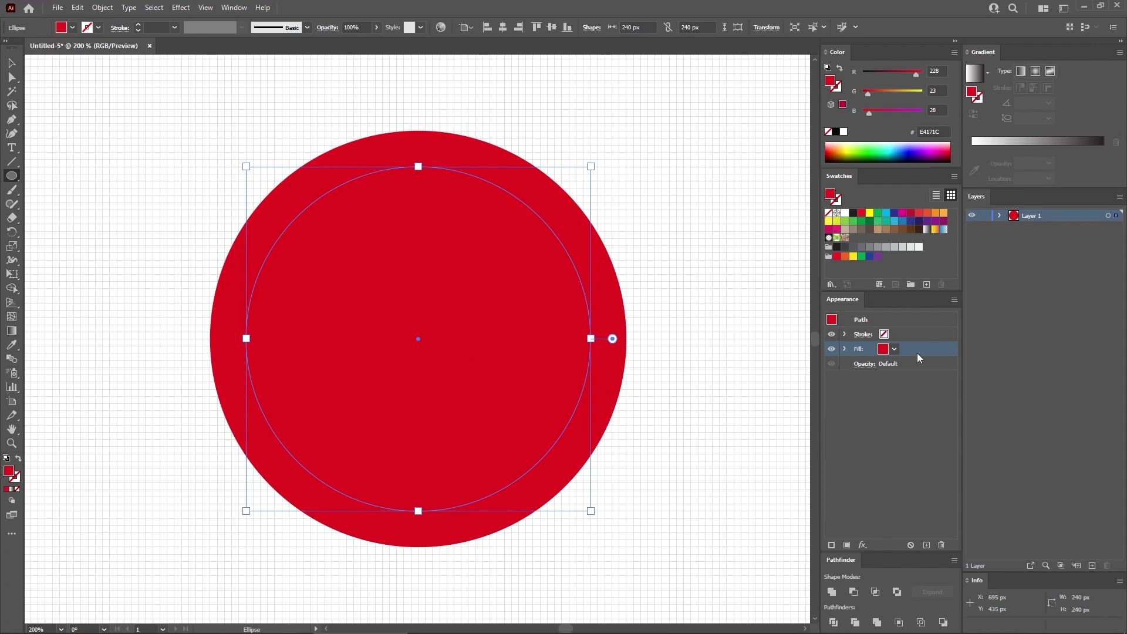
{"action": "left_click", "coordinate": [845, 213]}
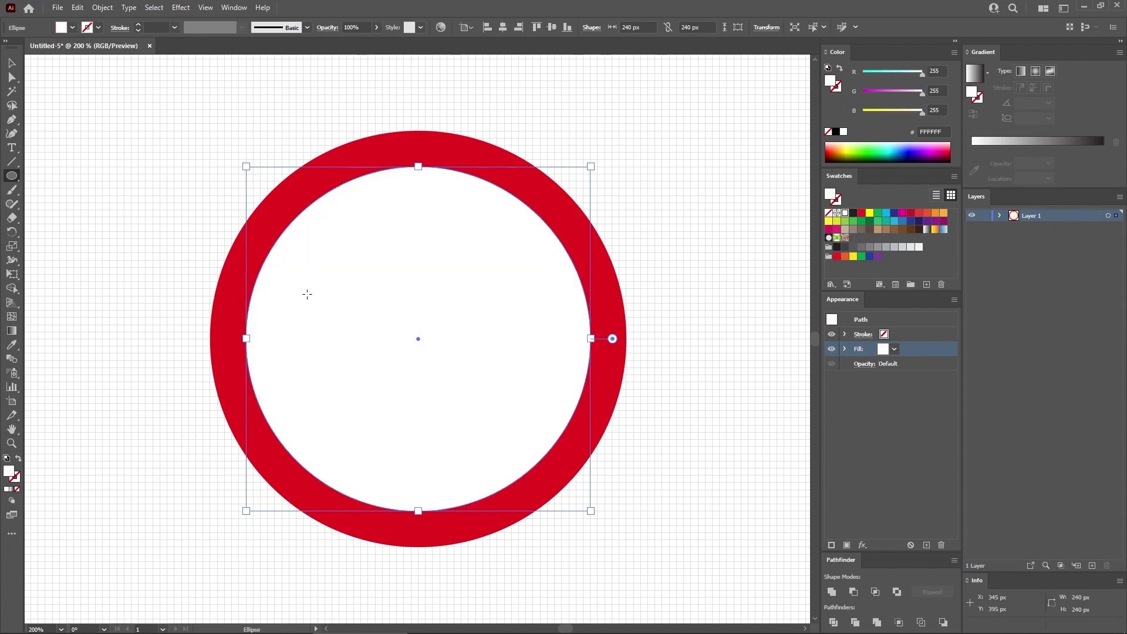
Step: Offset the white circle's path by -25 px and fill the new circle with the outer ring's red using the Eyedropper
{"action": "left_click", "coordinate": [102, 7]}
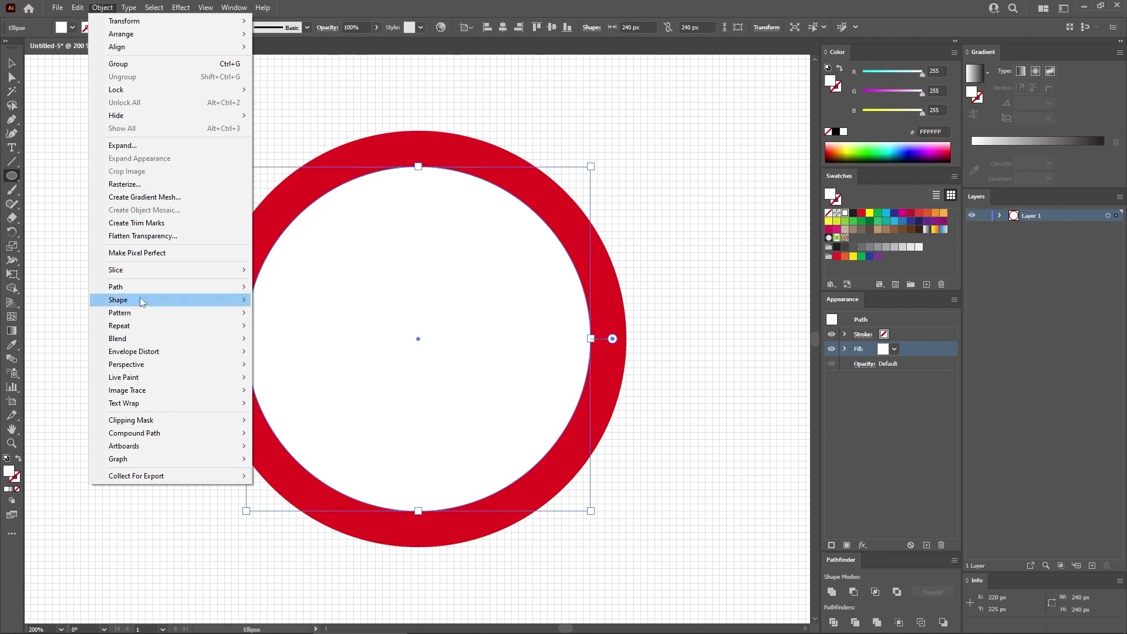
{"action": "mouse_move", "coordinate": [141, 295]}
{"action": "left_click", "coordinate": [294, 326]}
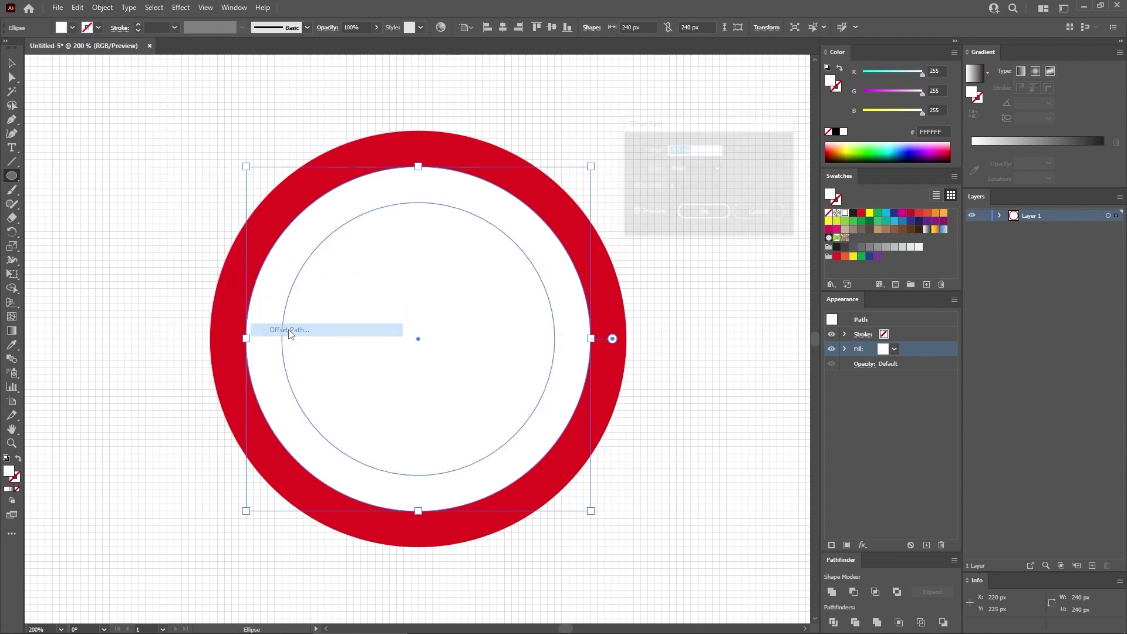
{"action": "left_click", "coordinate": [715, 214]}
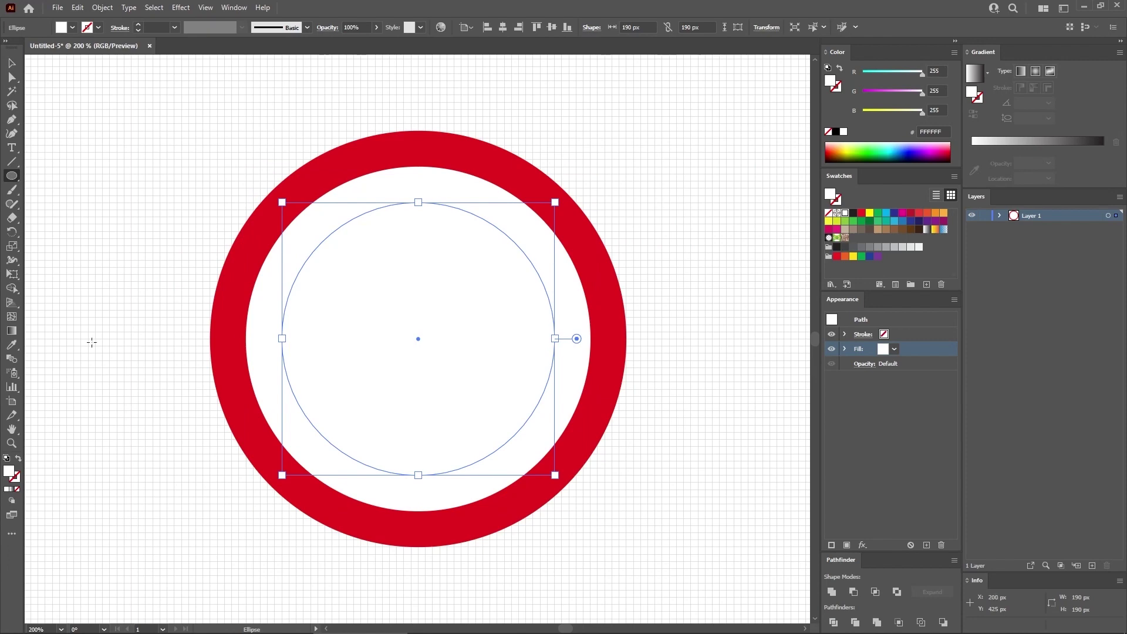
{"action": "left_click", "coordinate": [12, 345]}
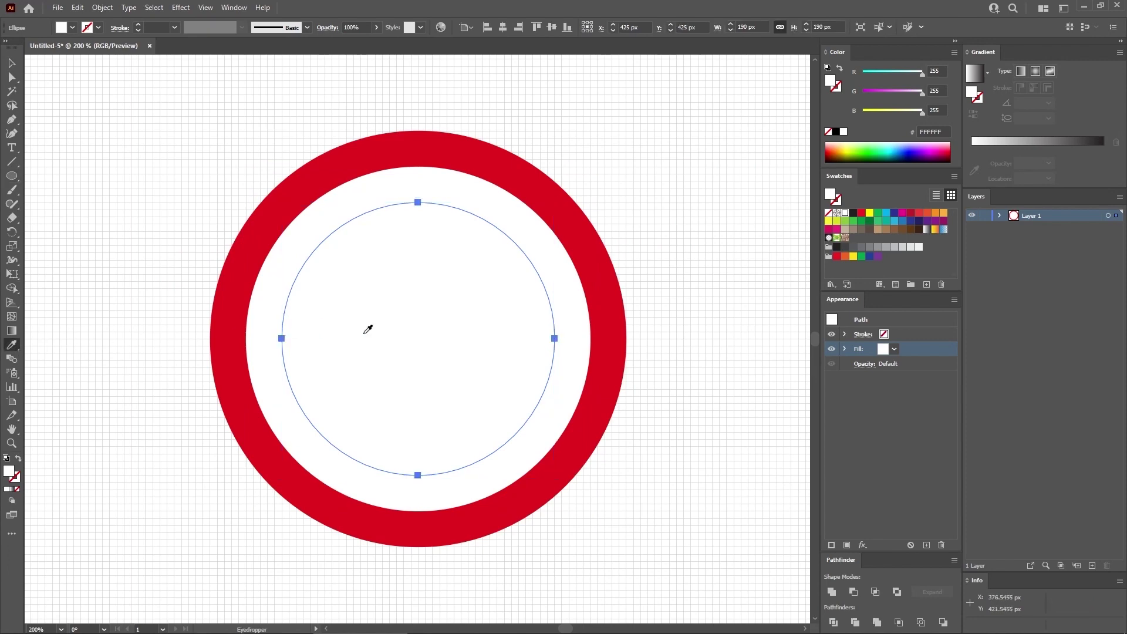
{"action": "left_click", "coordinate": [240, 281]}
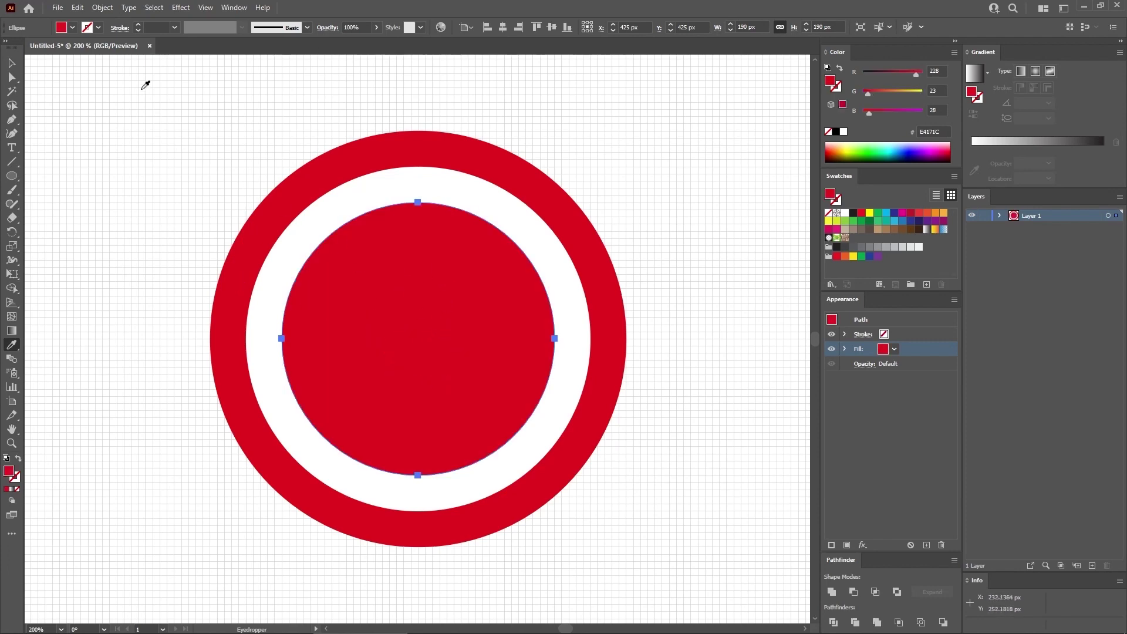
Step: Offset the innermost red circle's path by -25 px with Miter joins
{"action": "left_click", "coordinate": [110, 8]}
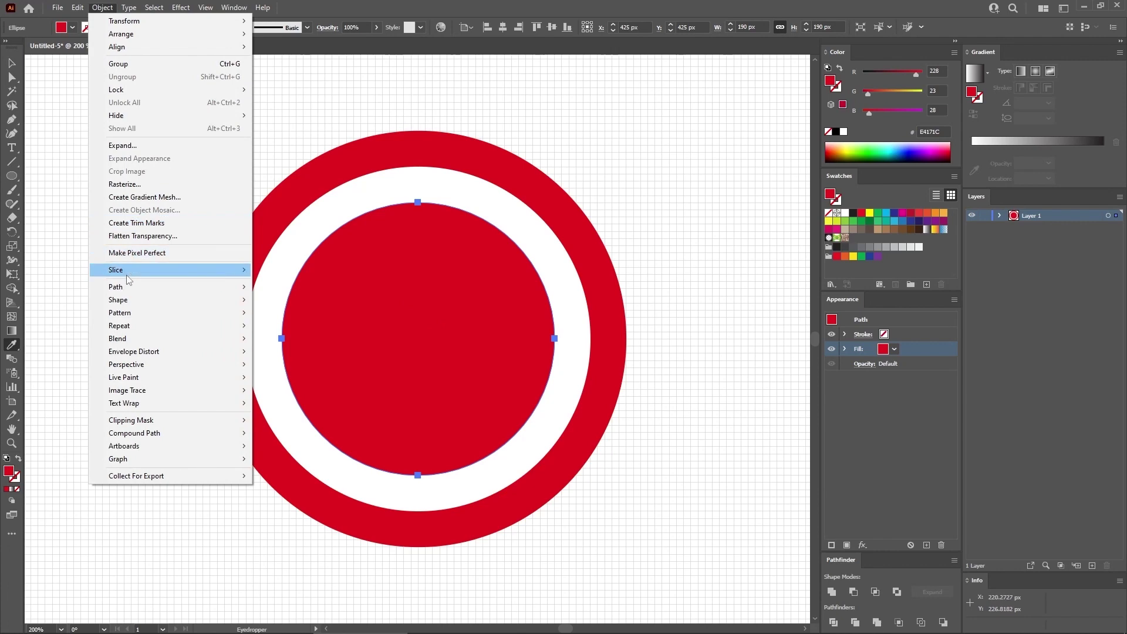
{"action": "mouse_move", "coordinate": [124, 288]}
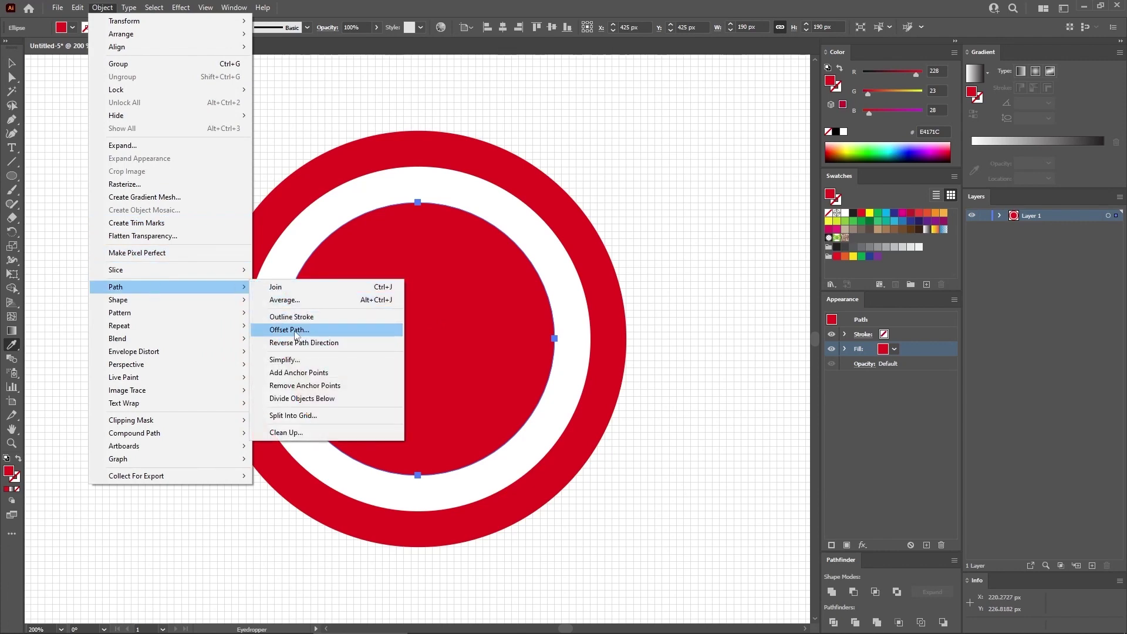
{"action": "left_click", "coordinate": [297, 329]}
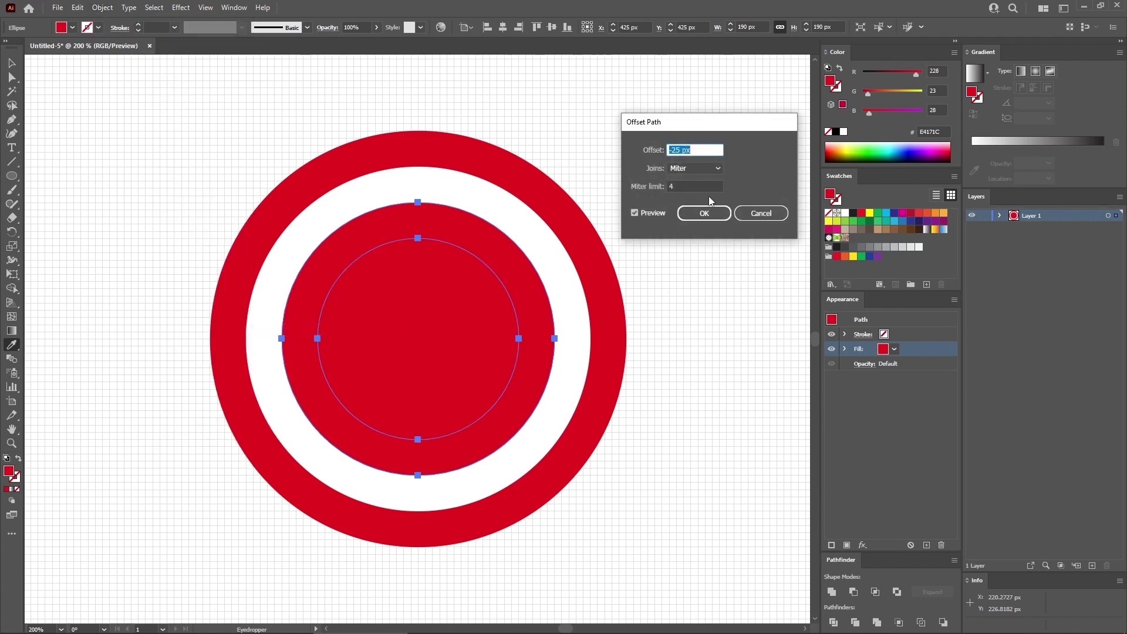
{"action": "left_click", "coordinate": [712, 215]}
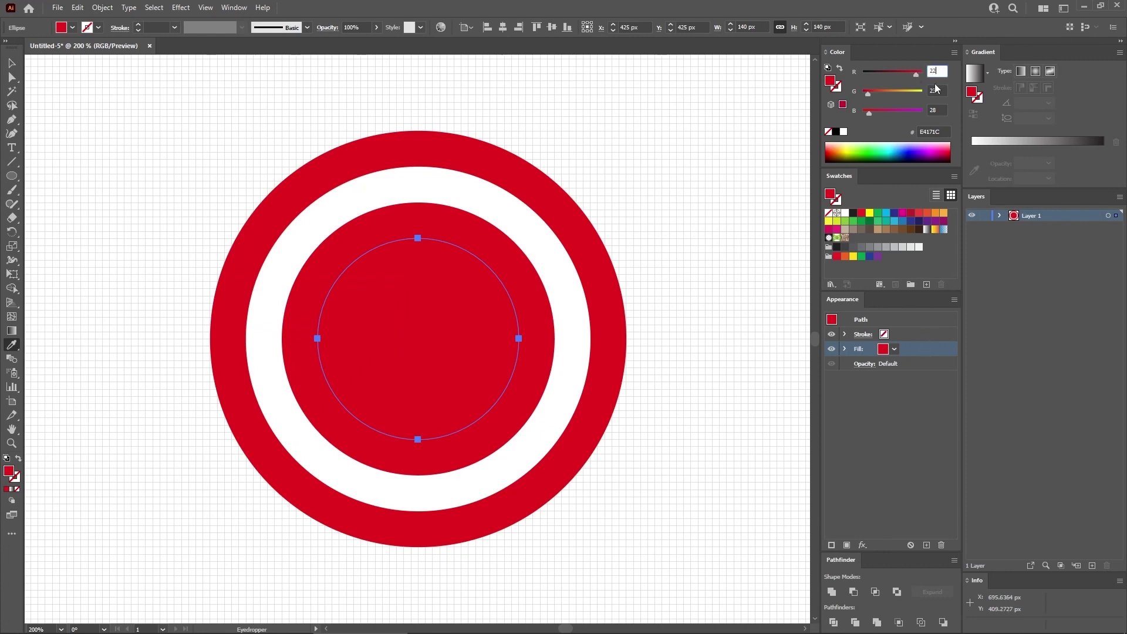
Step: Fill the new innermost circle with blue, R 22, G 77, B 157
{"action": "type", "text": "22"}
{"action": "key", "text": "Tab"}
{"action": "type", "text": "77"}
{"action": "key", "text": "Tab"}
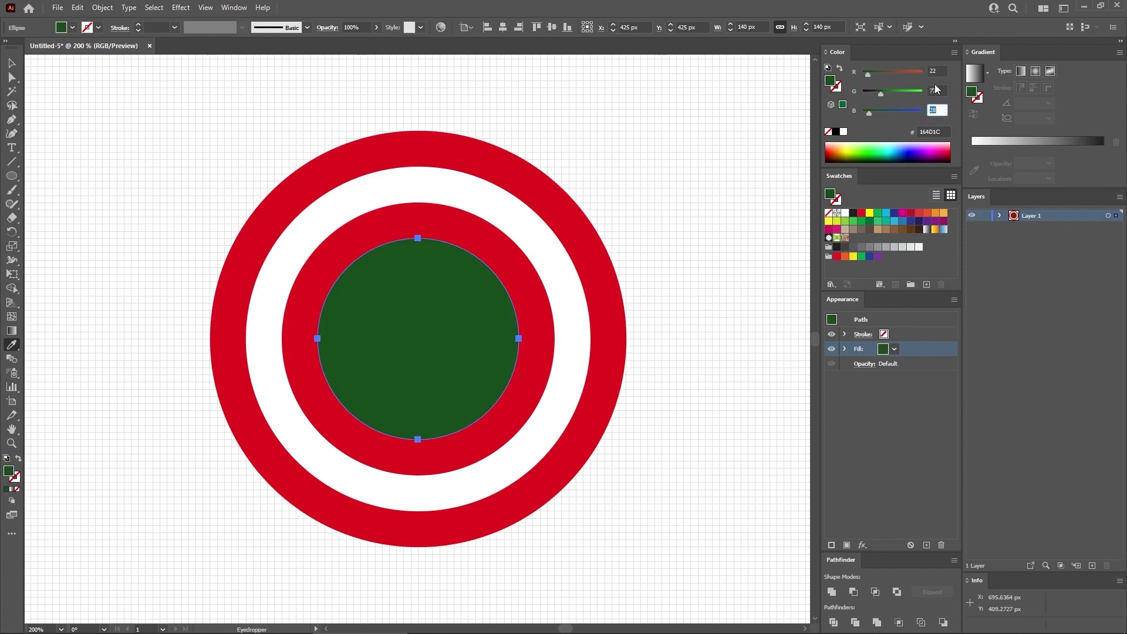
{"action": "type", "text": "157"}
{"action": "key", "text": "Return"}
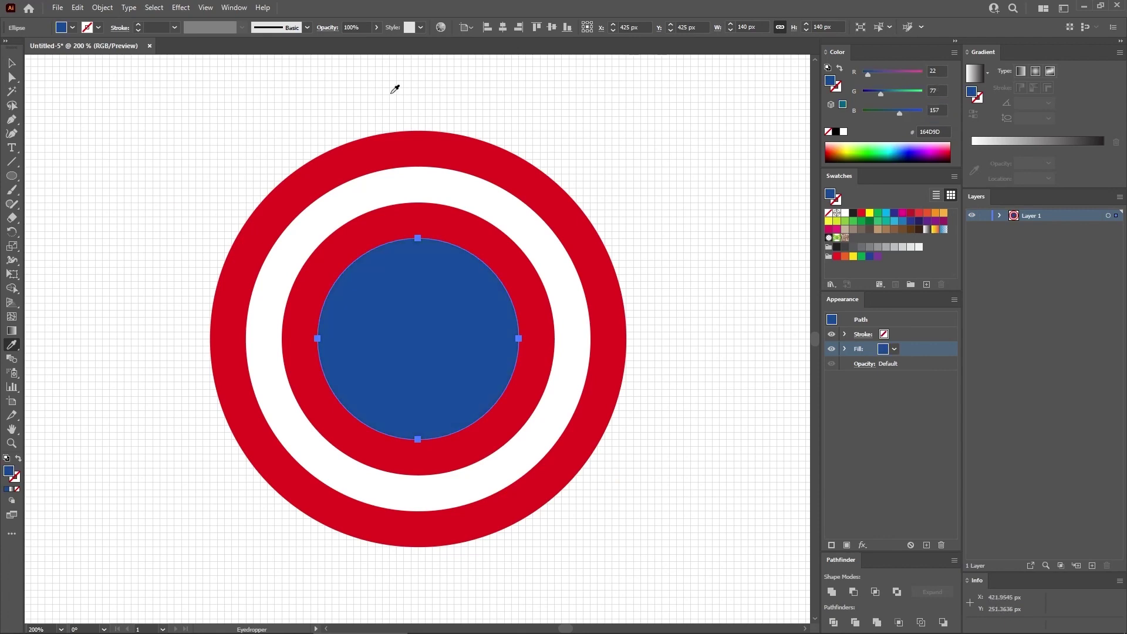
Step: Expand Layer 1's contents and paste two copies of the outermost red circle in front of it
{"action": "left_click", "coordinate": [13, 64]}
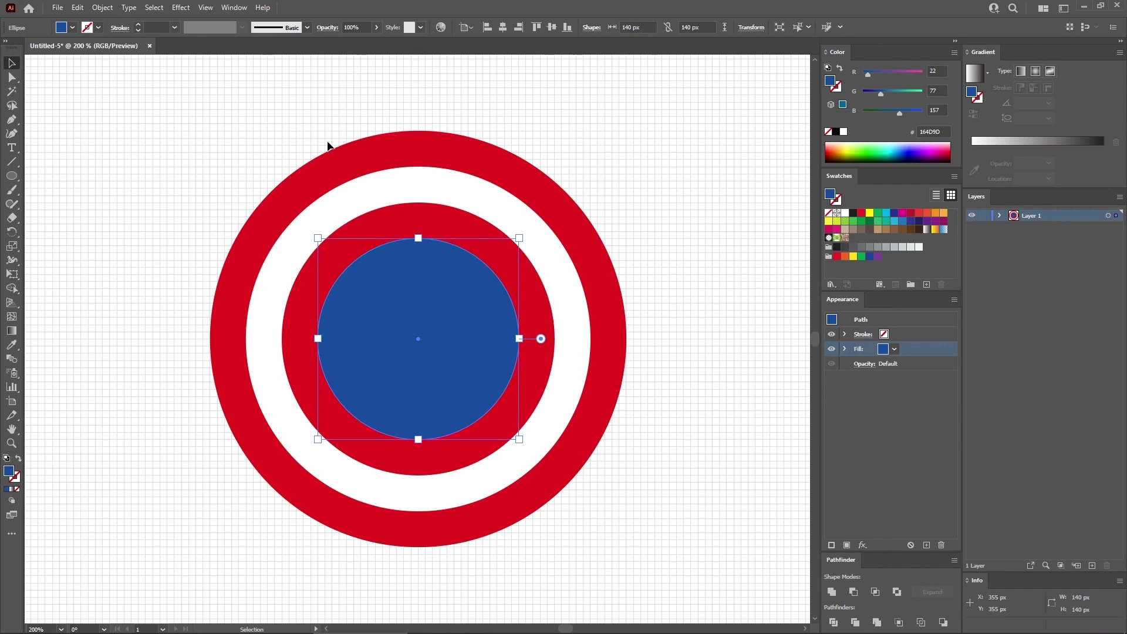
{"action": "left_click", "coordinate": [443, 151]}
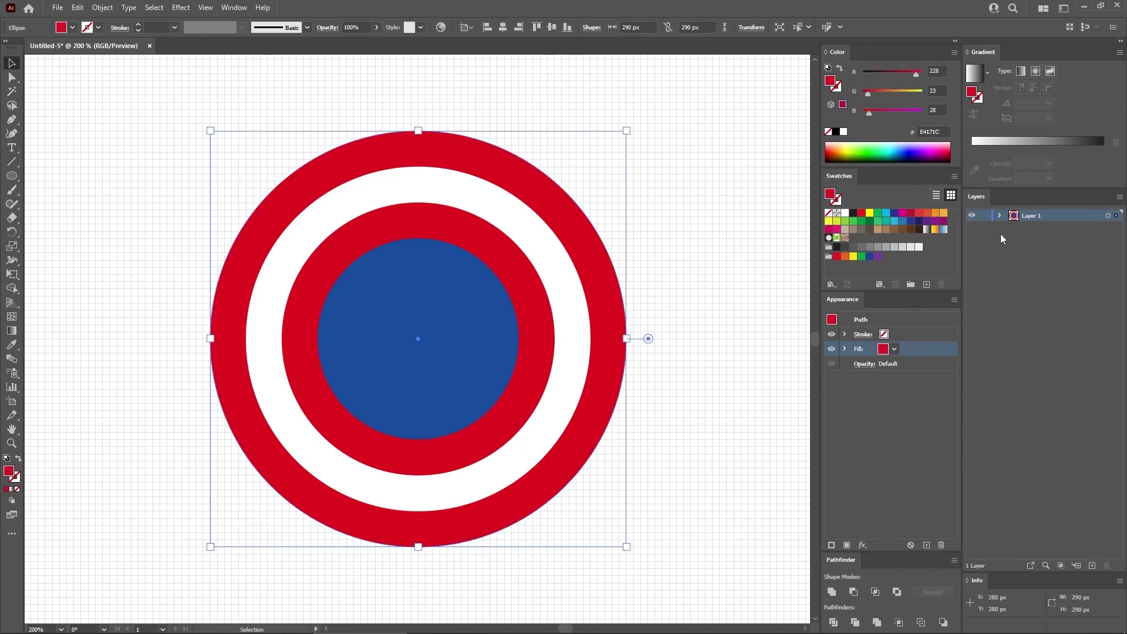
{"action": "left_click", "coordinate": [999, 215]}
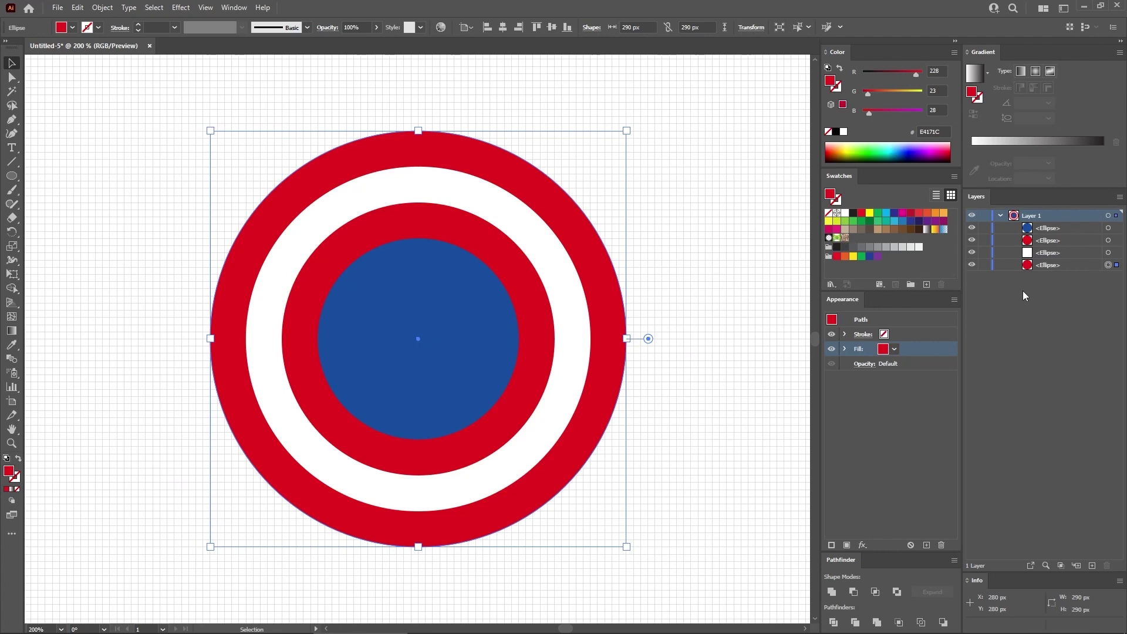
{"action": "key", "text": "ctrl+c"}
{"action": "key", "text": "ctrl+f"}
{"action": "key", "text": "ctrl+f"}
{"action": "left_click", "coordinate": [687, 477]}
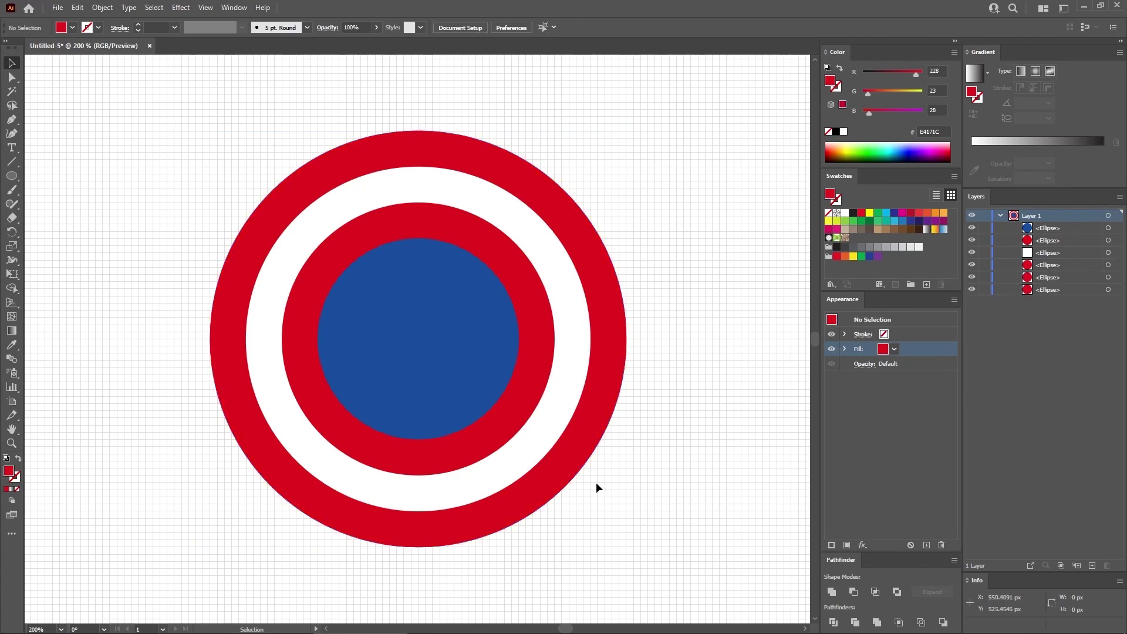
Step: Nudge the upper copy of the outer red circle up 5 px and subtract it from the copy beneath with Minus Front
{"action": "left_click", "coordinate": [557, 470]}
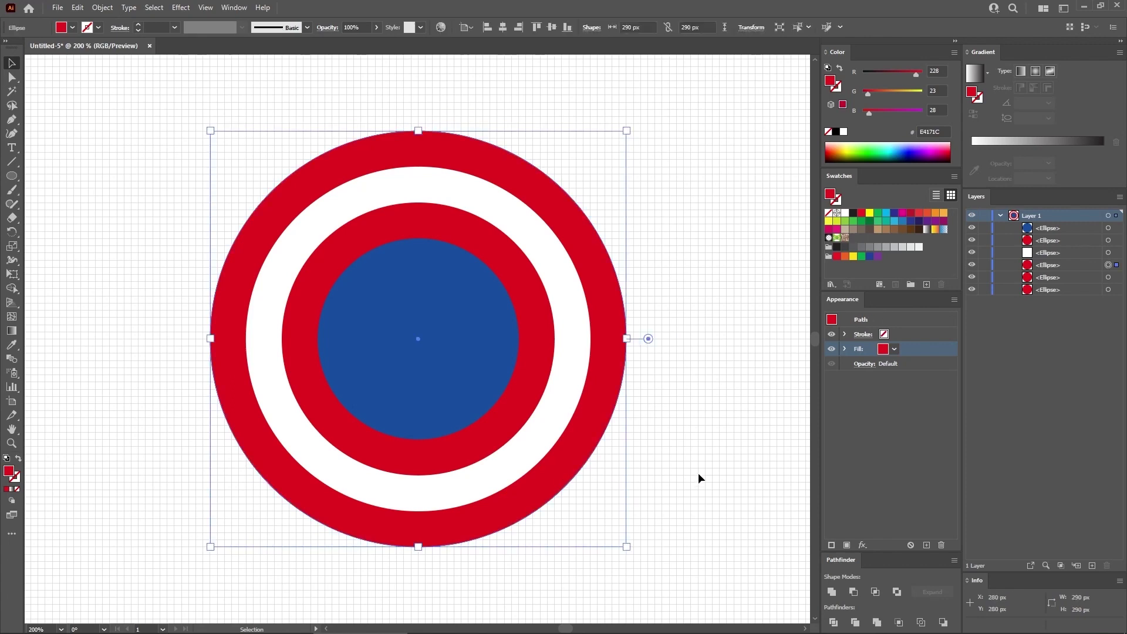
{"action": "key", "text": "Up"}
{"action": "key", "text": "Up"}
{"action": "key", "text": "Up"}
{"action": "key", "text": "Up"}
{"action": "key", "text": "Up"}
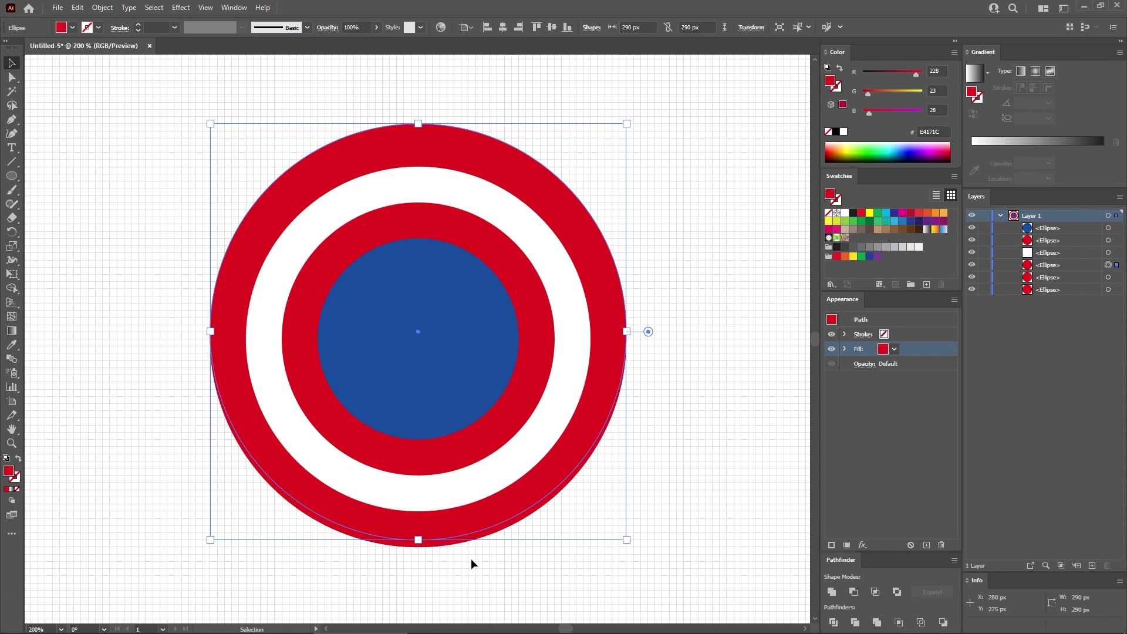
{"action": "left_click", "coordinate": [428, 544], "text": "shift"}
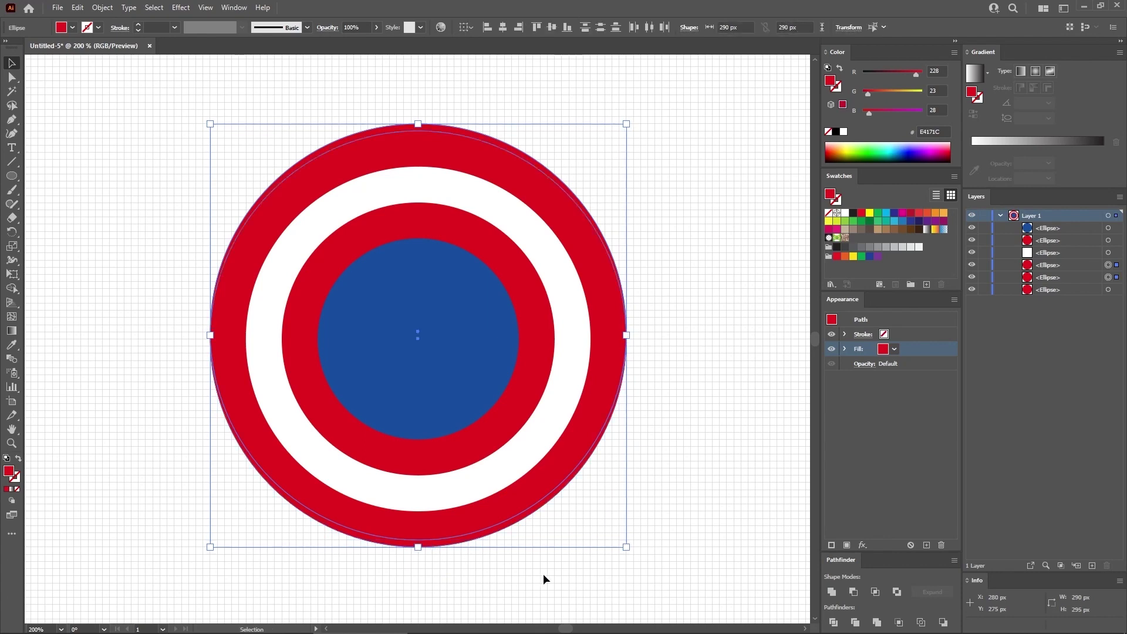
{"action": "left_click", "coordinate": [854, 593]}
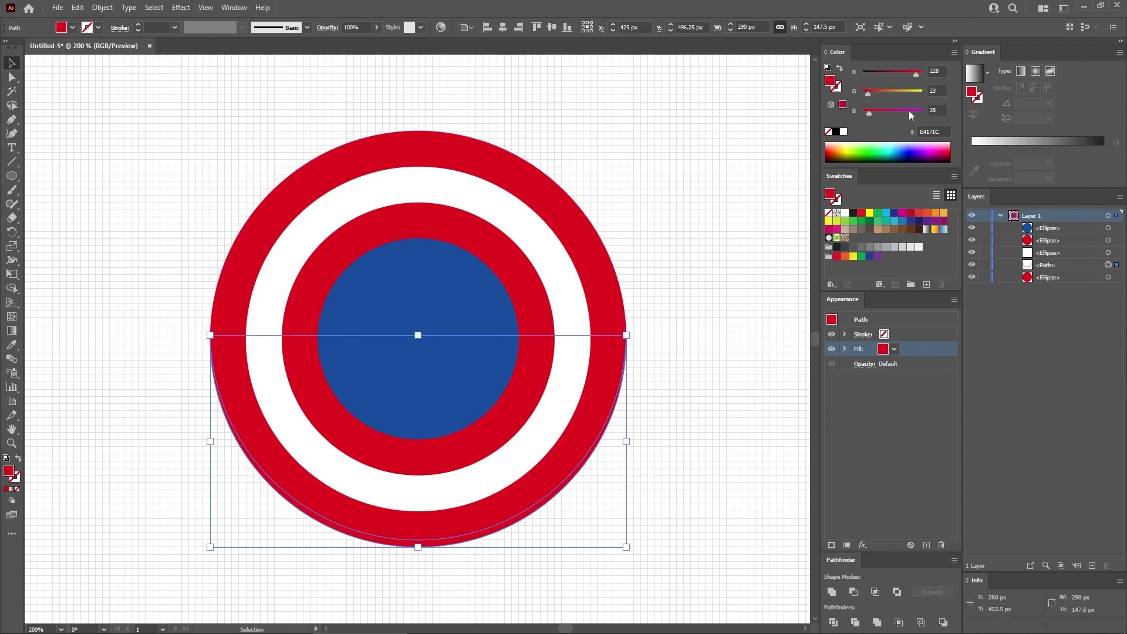
Step: Fill the thin crescent along the outer ring's lower edge with black and set its blending mode to Soft Light
{"action": "left_click_drag", "start_coordinate": [915, 75], "coordinate": [862, 75]}
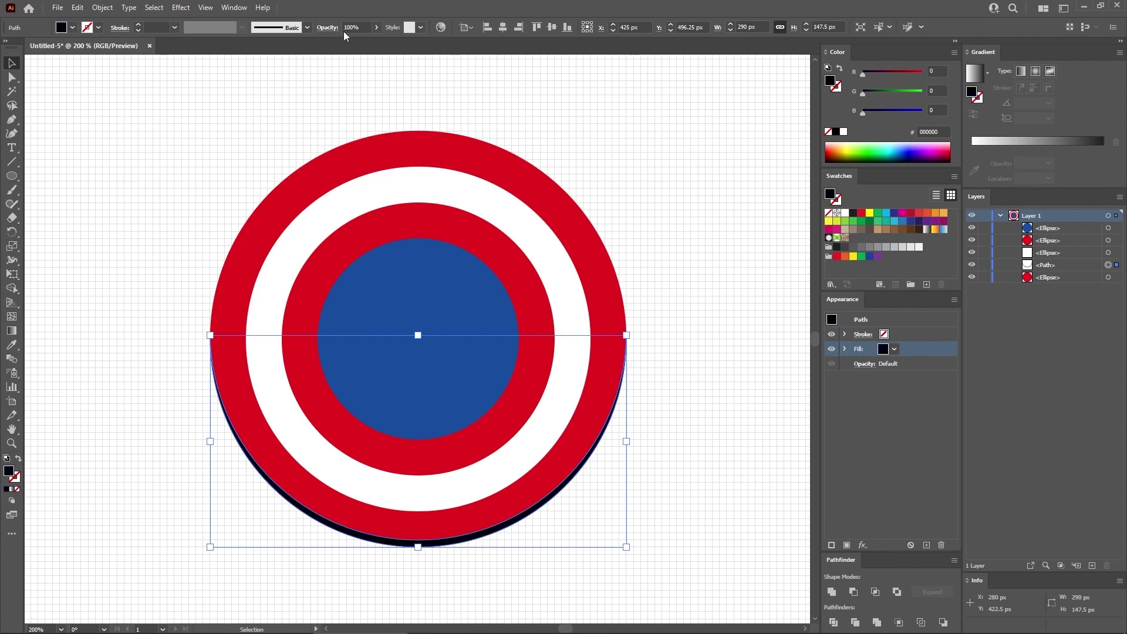
{"action": "left_click", "coordinate": [329, 28]}
{"action": "left_click", "coordinate": [257, 49]}
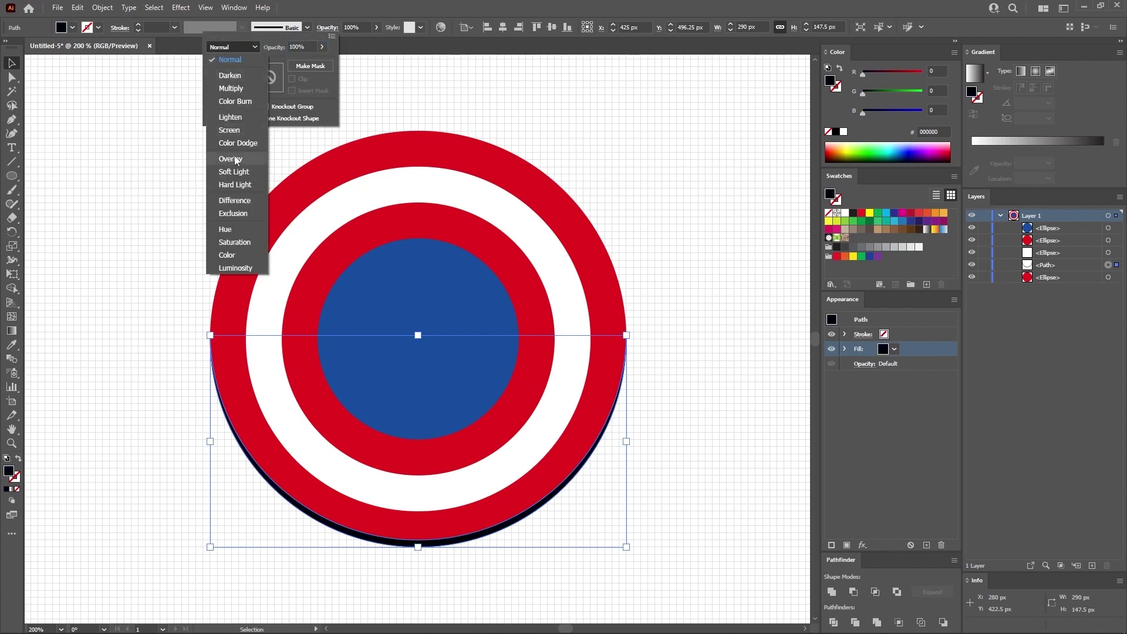
{"action": "left_click", "coordinate": [233, 176]}
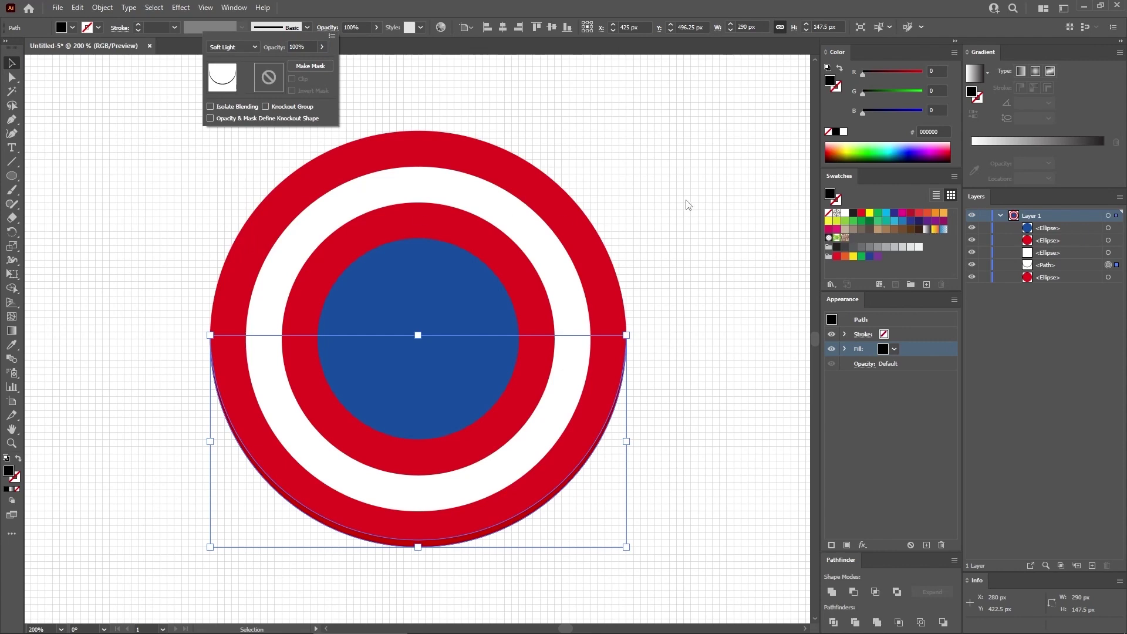
Step: Duplicate the outermost red circle in place twice, keeping the copies beneath the shadow crescent
{"action": "left_click", "coordinate": [600, 251]}
{"action": "key", "text": "a"}
{"action": "key", "text": "ctrl+c"}
{"action": "key", "text": "ctrl+b"}
{"action": "key", "text": "ctrl+b"}
{"action": "key", "text": "v"}
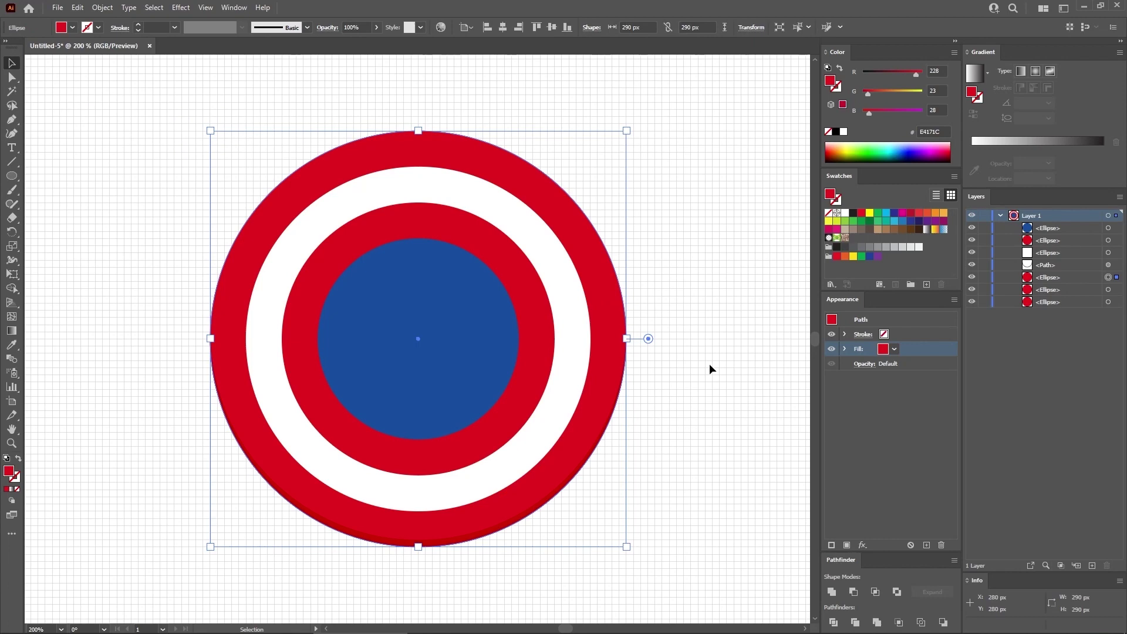
Step: Nudge the upper of the new red circle copies up 10 px and subtract it from the copy beneath with Minus Front
{"action": "key", "text": "Up"}
{"action": "key", "text": "Up"}
{"action": "key", "text": "Up"}
{"action": "key", "text": "Up"}
{"action": "key", "text": "Up"}
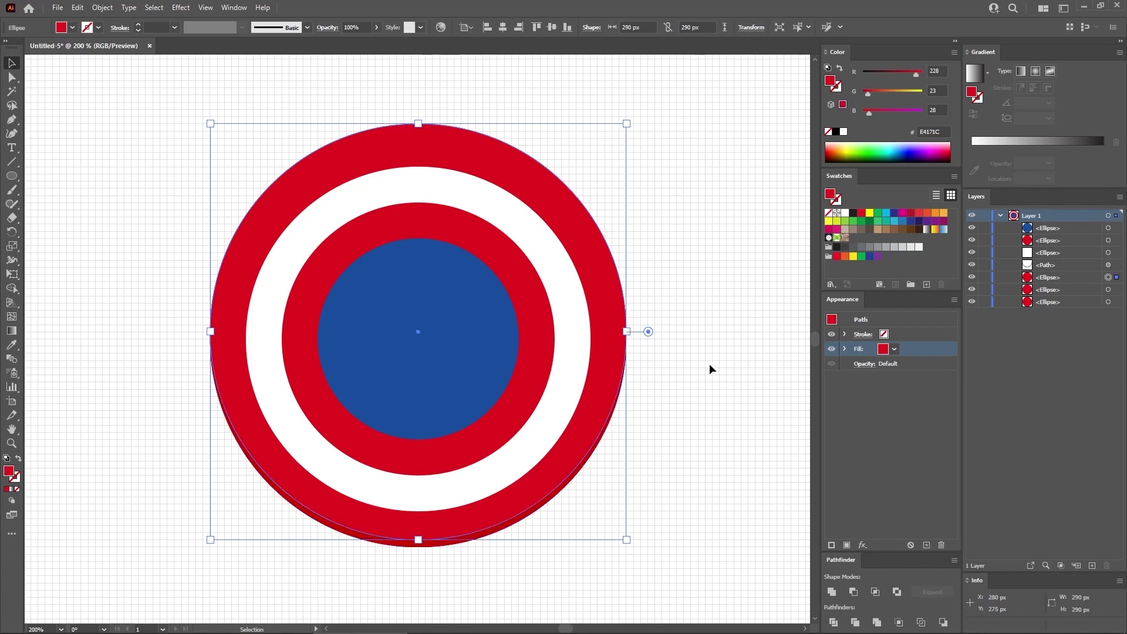
{"action": "key", "text": "Up"}
{"action": "key", "text": "Up"}
{"action": "key", "text": "Up"}
{"action": "key", "text": "Up"}
{"action": "key", "text": "Up"}
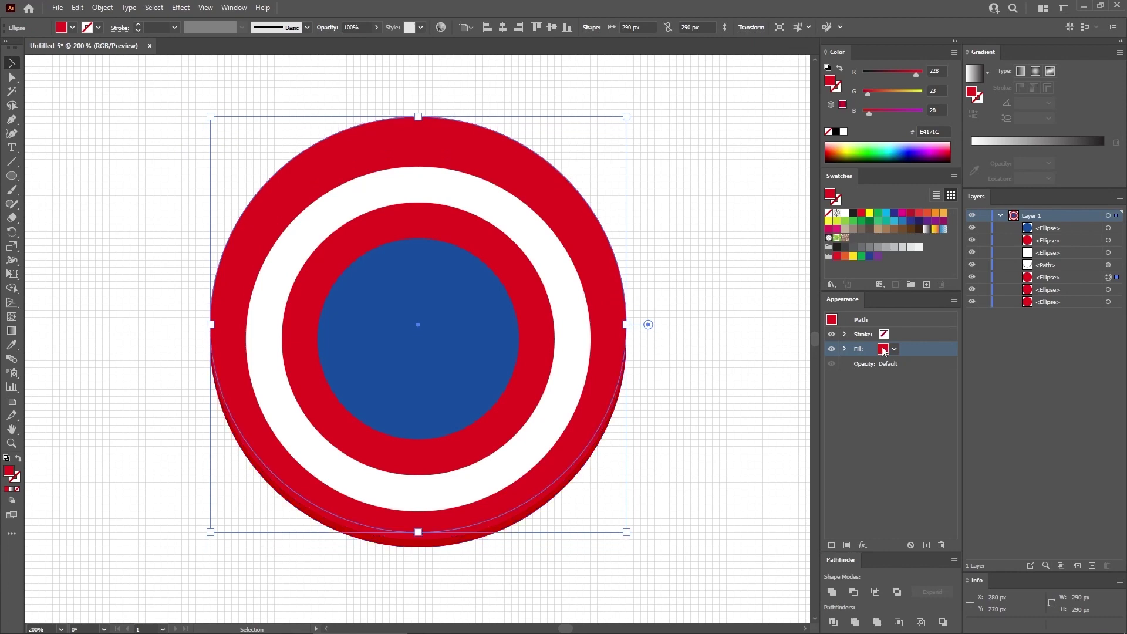
{"action": "left_click", "coordinate": [1108, 290], "text": "shift"}
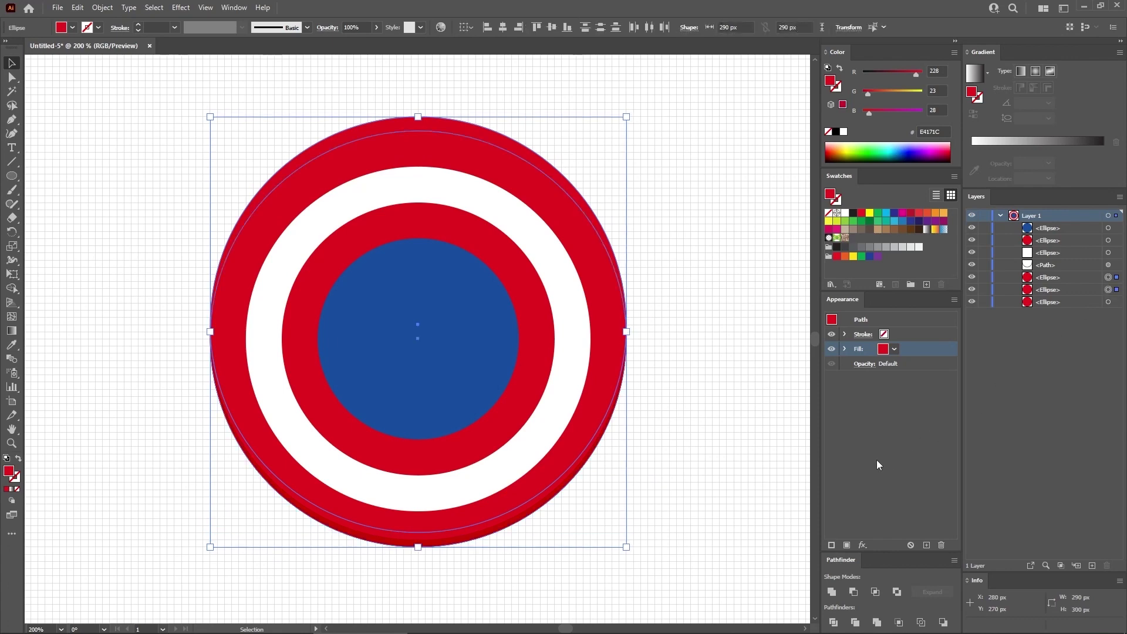
{"action": "left_click", "coordinate": [854, 591]}
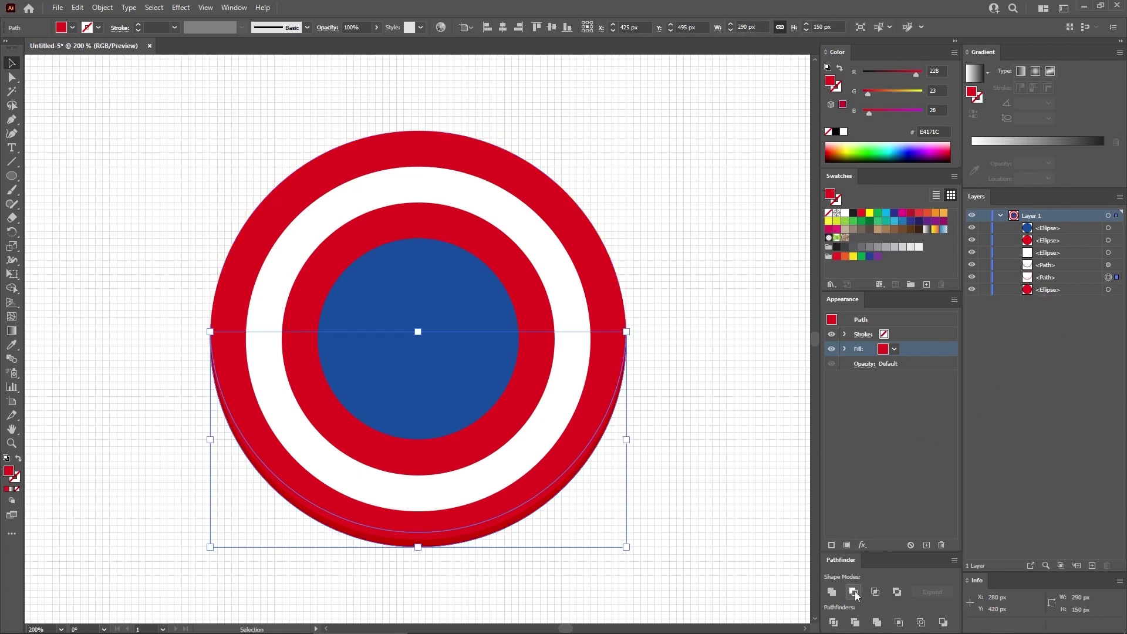
Step: Fill the thicker crescent with black and set its blending mode to Soft Light
{"action": "left_click_drag", "start_coordinate": [906, 76], "coordinate": [860, 114]}
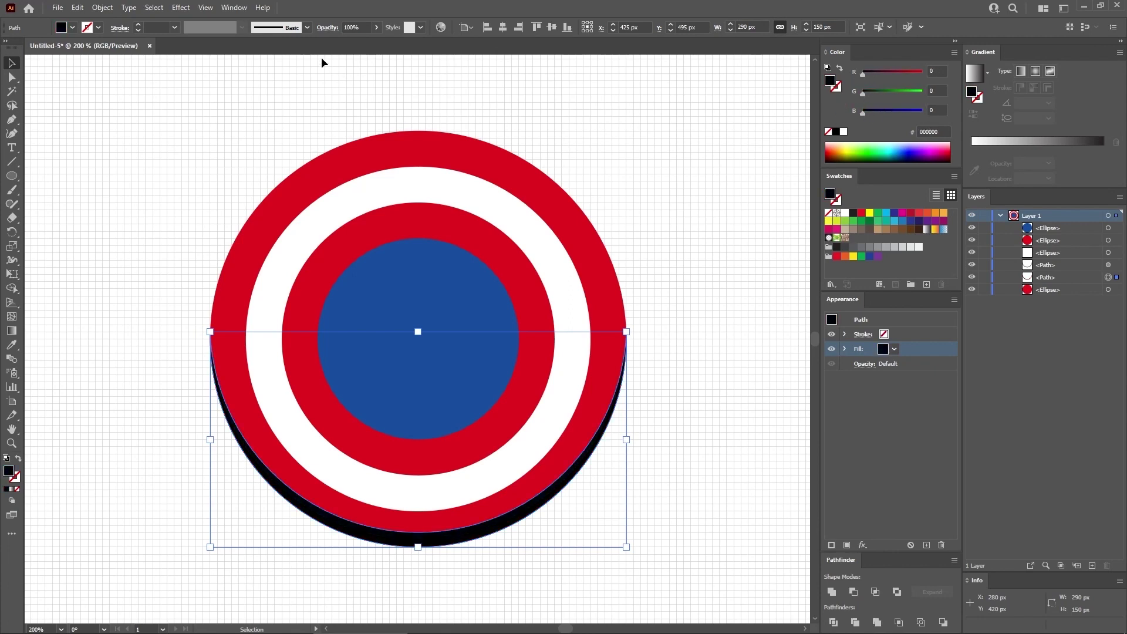
{"action": "left_click", "coordinate": [327, 27]}
{"action": "left_click", "coordinate": [255, 47]}
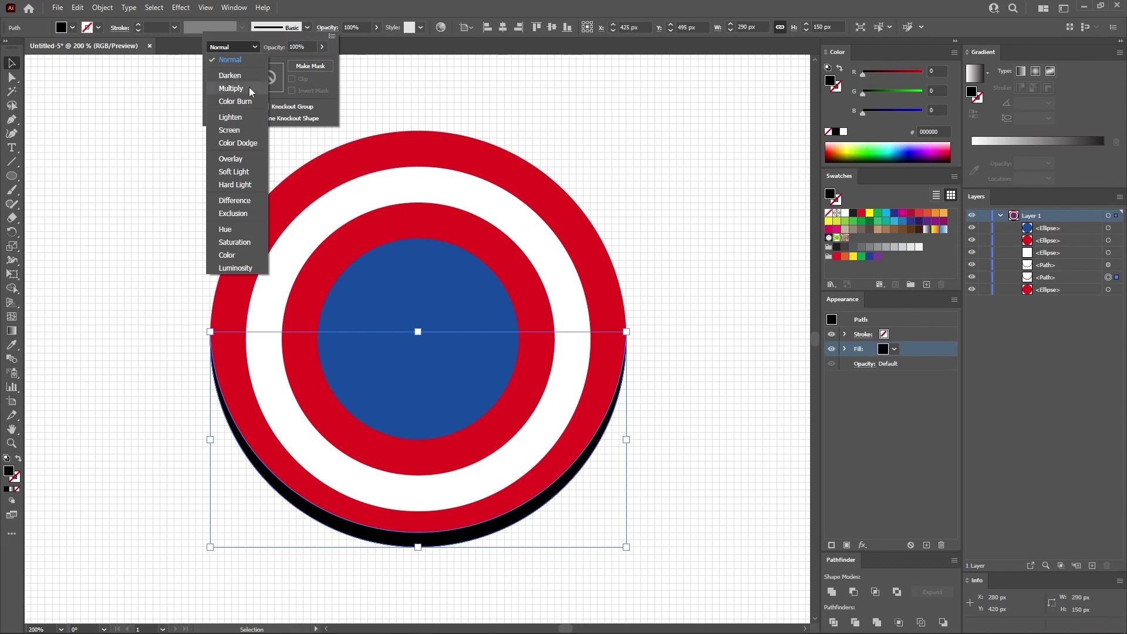
{"action": "left_click", "coordinate": [235, 168]}
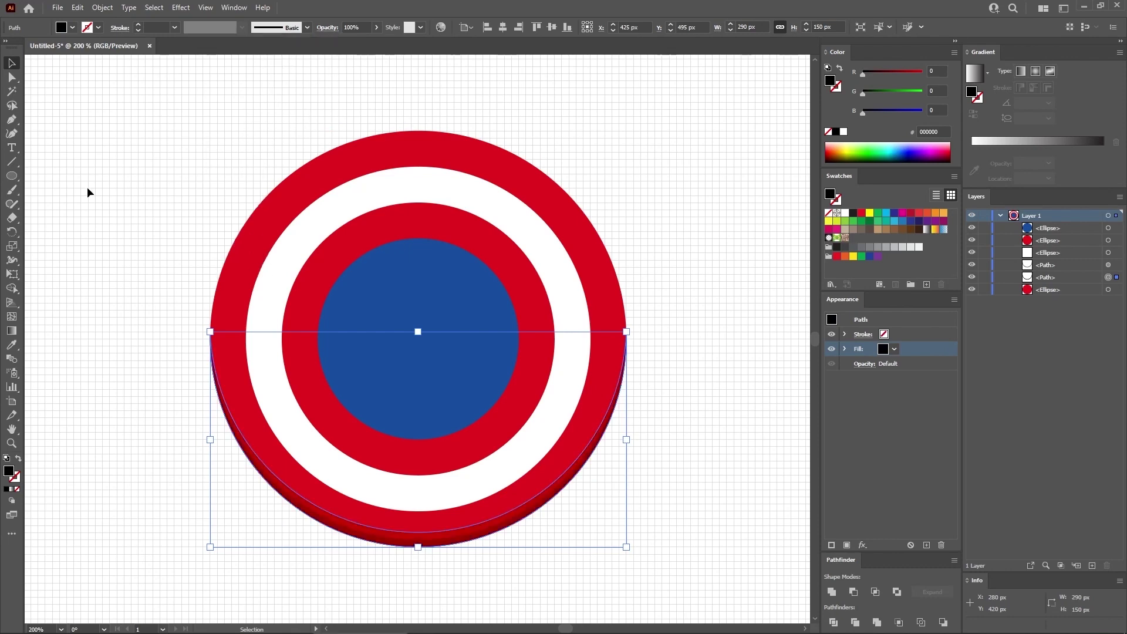
Step: Create a 130 x 45 px rectangle with the Rectangle tool
{"action": "left_click", "coordinate": [11, 176]}
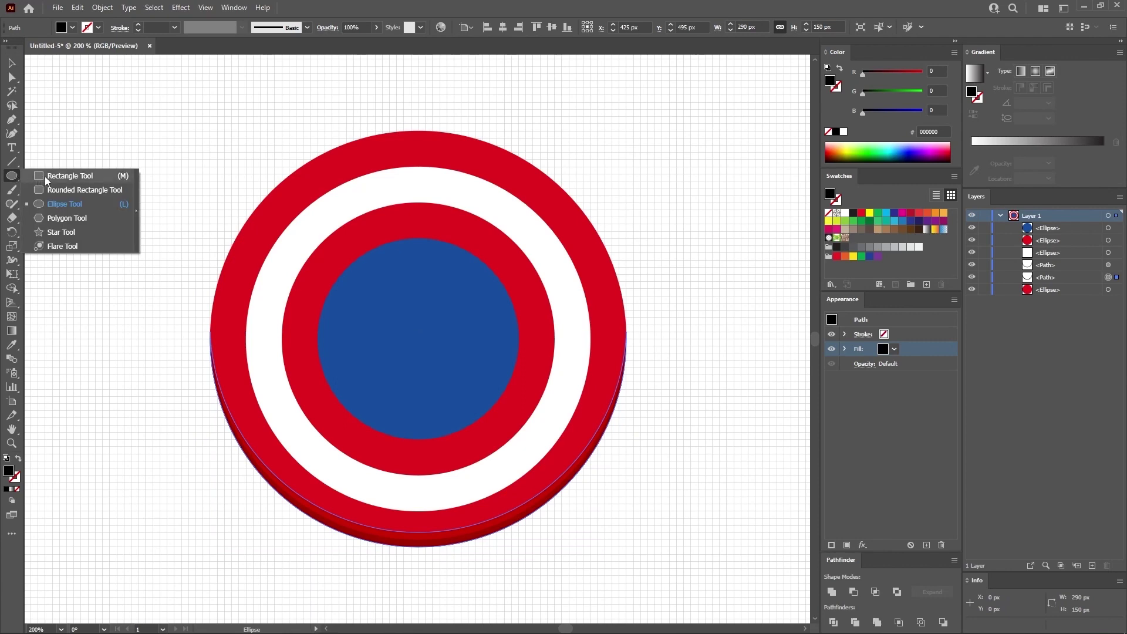
{"action": "left_click", "coordinate": [54, 178]}
{"action": "left_click", "coordinate": [204, 205]}
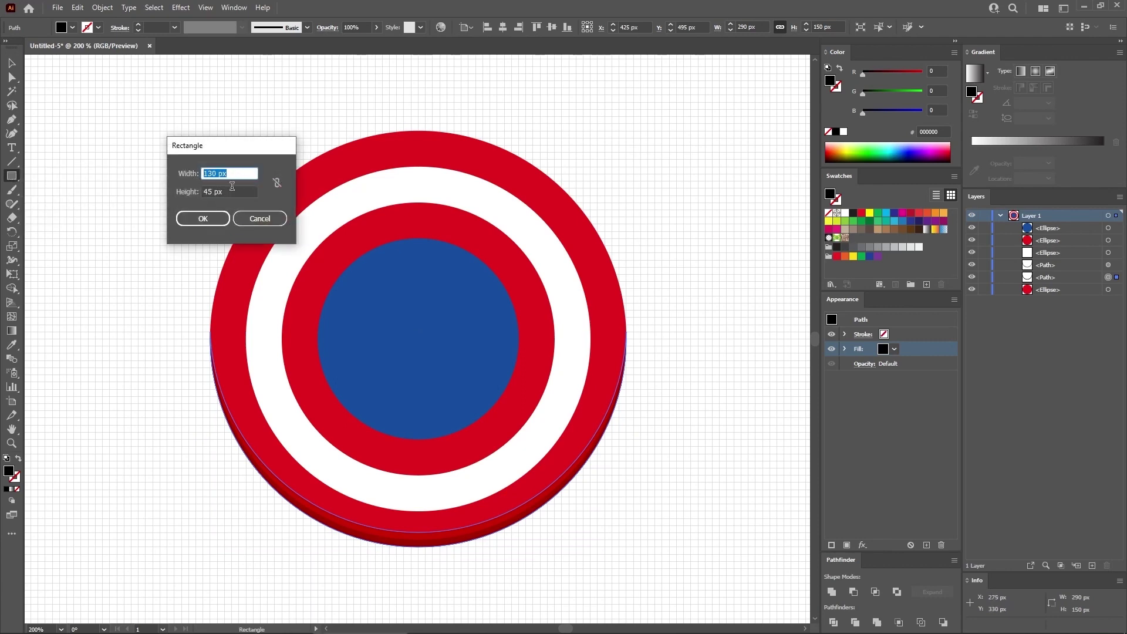
{"action": "key", "text": "Tab"}
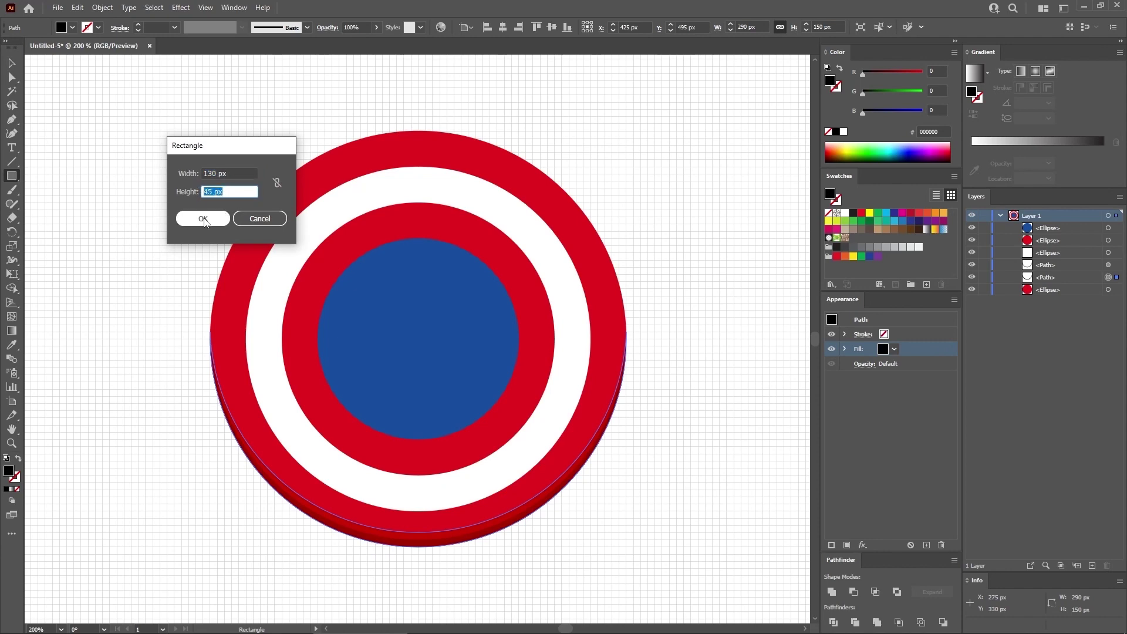
{"action": "left_click", "coordinate": [203, 218]}
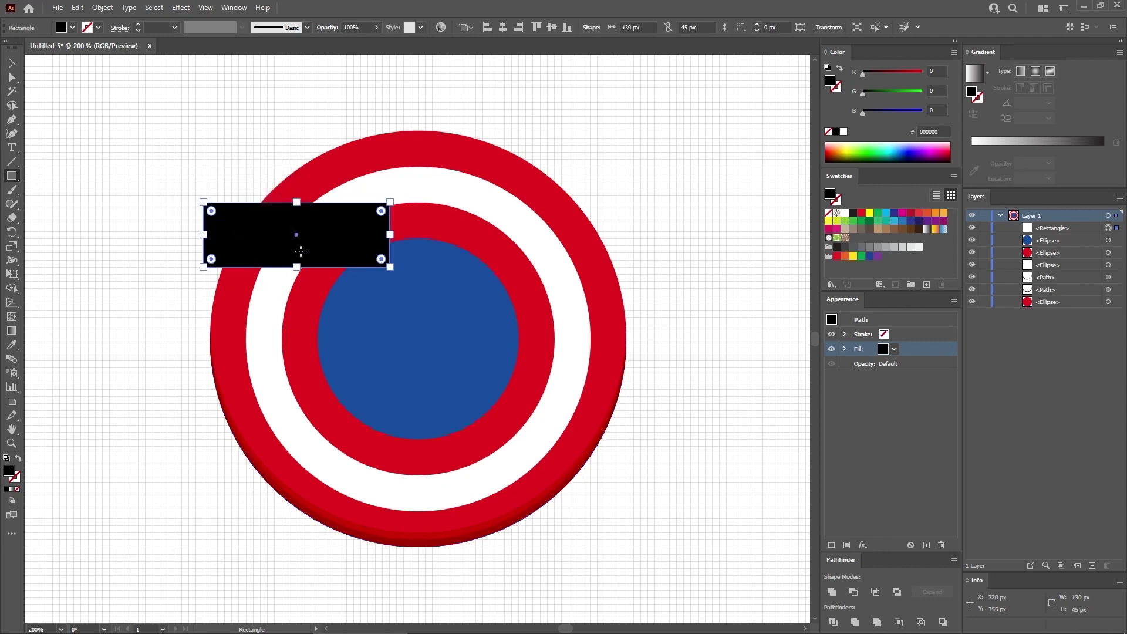
Step: Fill the rectangle with white and move it onto the middle of the blue circle, centred at X 425, Y 427.5 px
{"action": "left_click", "coordinate": [845, 214]}
{"action": "left_click", "coordinate": [12, 63]}
{"action": "left_click_drag", "start_coordinate": [364, 268], "coordinate": [441, 329]}
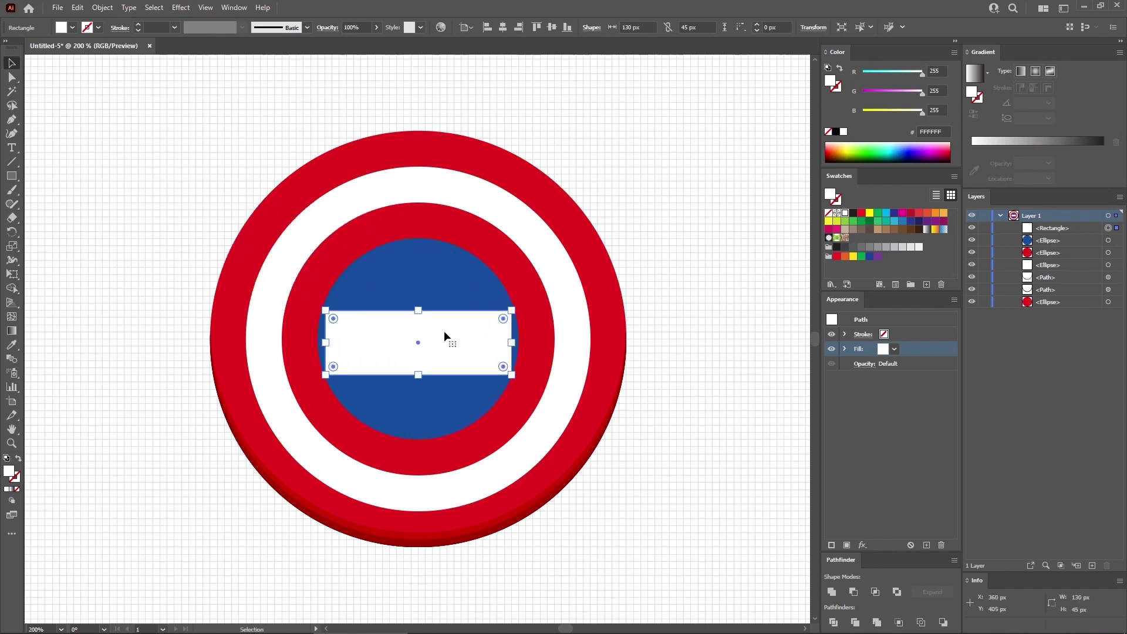
Step: Average the white rectangle's two bottom anchor points on both axes to form a downward-pointing triangle
{"action": "left_click", "coordinate": [12, 76]}
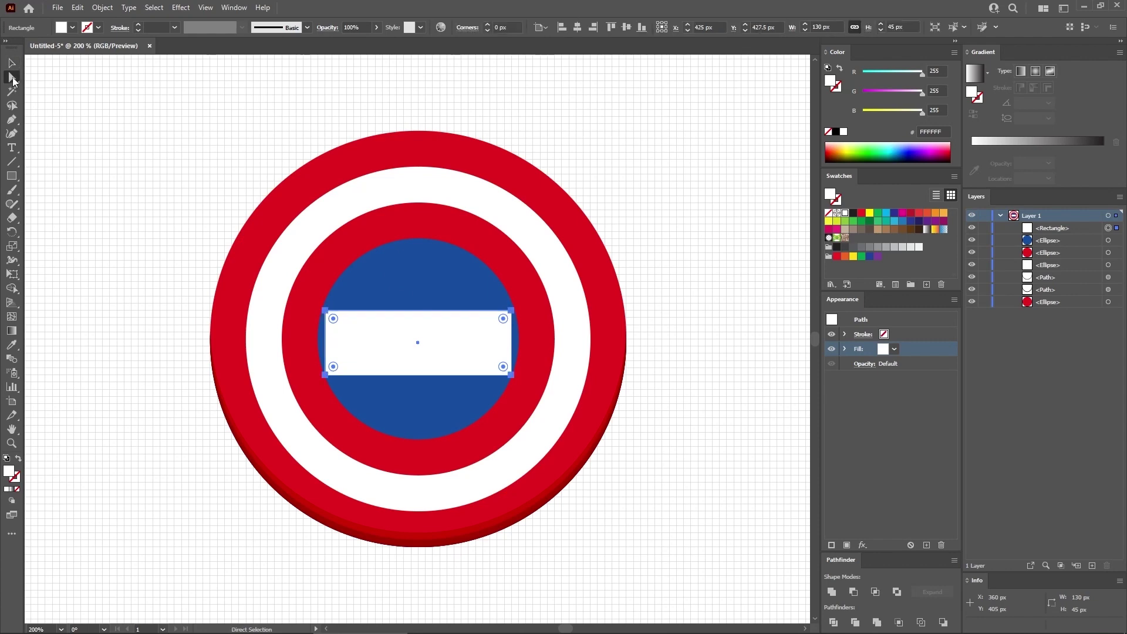
{"action": "left_click", "coordinate": [326, 376]}
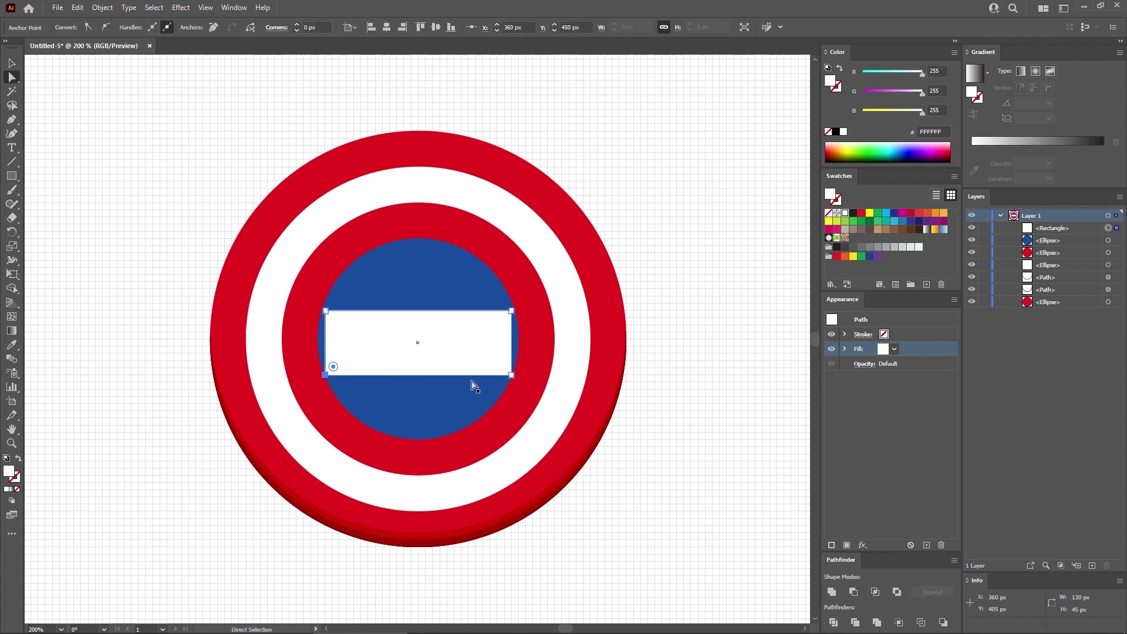
{"action": "left_click", "coordinate": [511, 376], "text": "shift"}
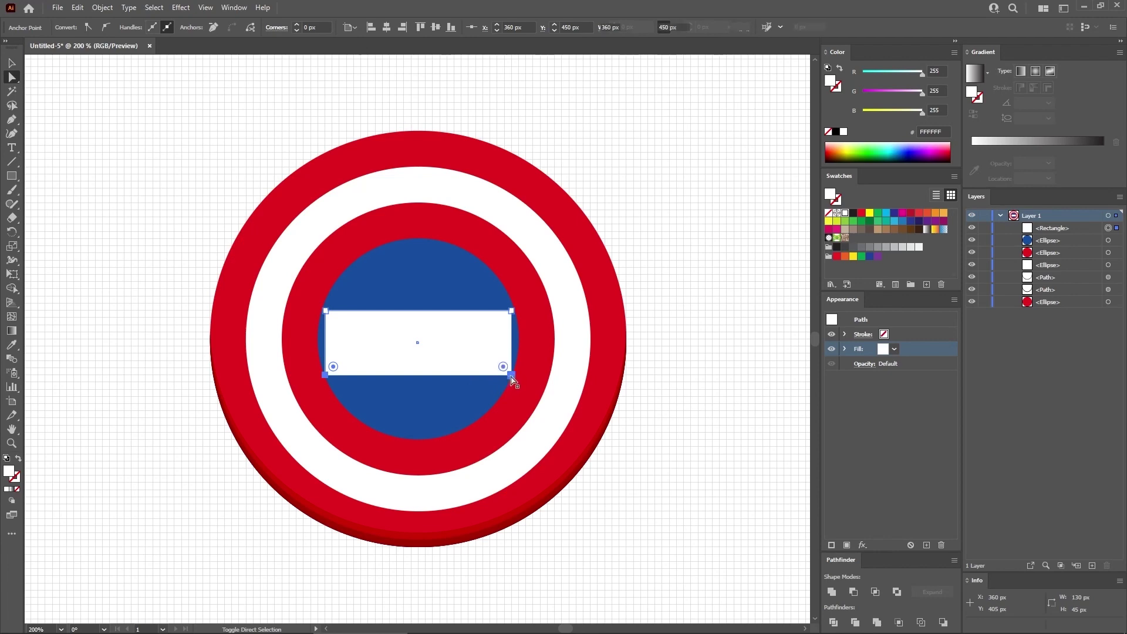
{"action": "left_click", "coordinate": [102, 7]}
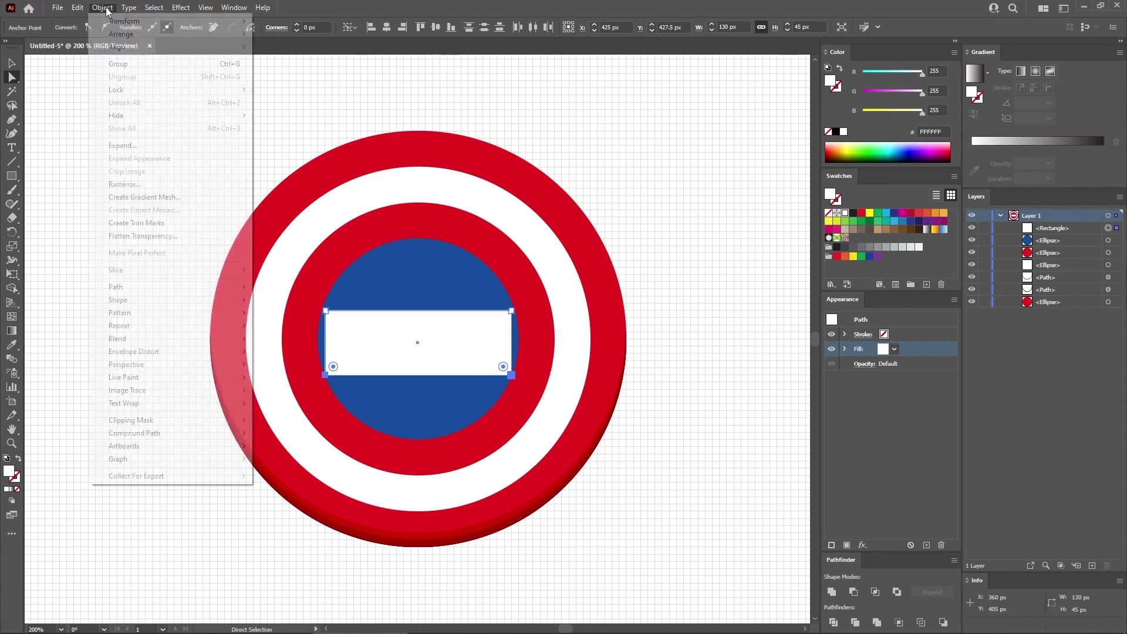
{"action": "mouse_move", "coordinate": [131, 289]}
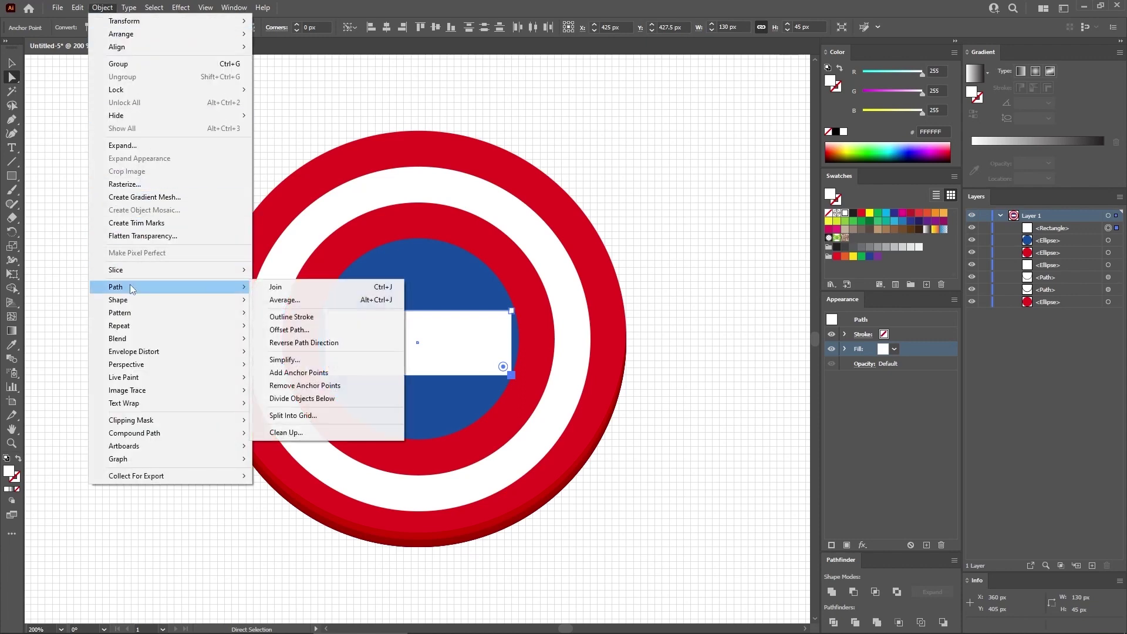
{"action": "left_click", "coordinate": [284, 300]}
{"action": "left_click_drag", "start_coordinate": [811, 280], "coordinate": [692, 262]}
{"action": "left_click", "coordinate": [706, 364]}
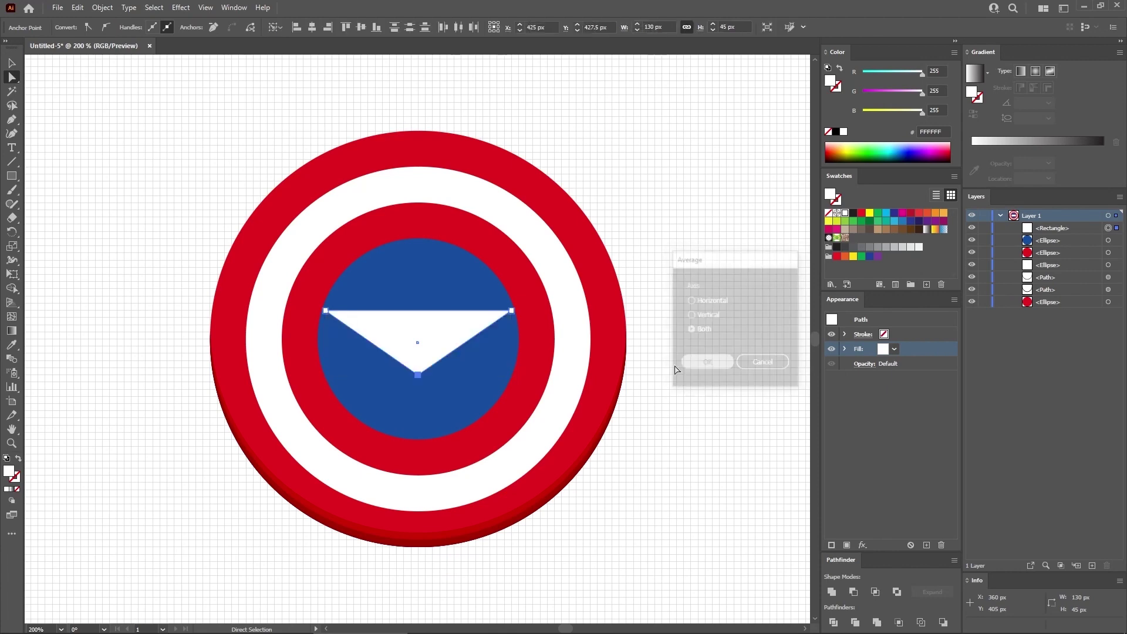
{"action": "left_click", "coordinate": [419, 380]}
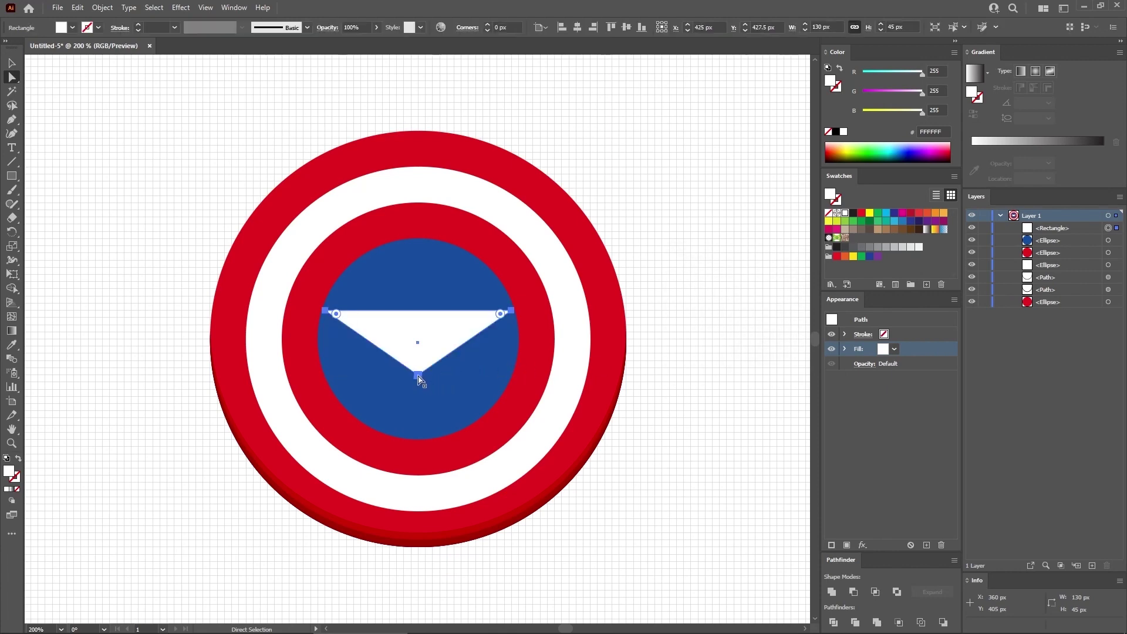
Step: Create an 80 x 125 px white rectangle and move it over the blue circle, centred at X 425, Y 417.5 px
{"action": "left_click", "coordinate": [12, 175]}
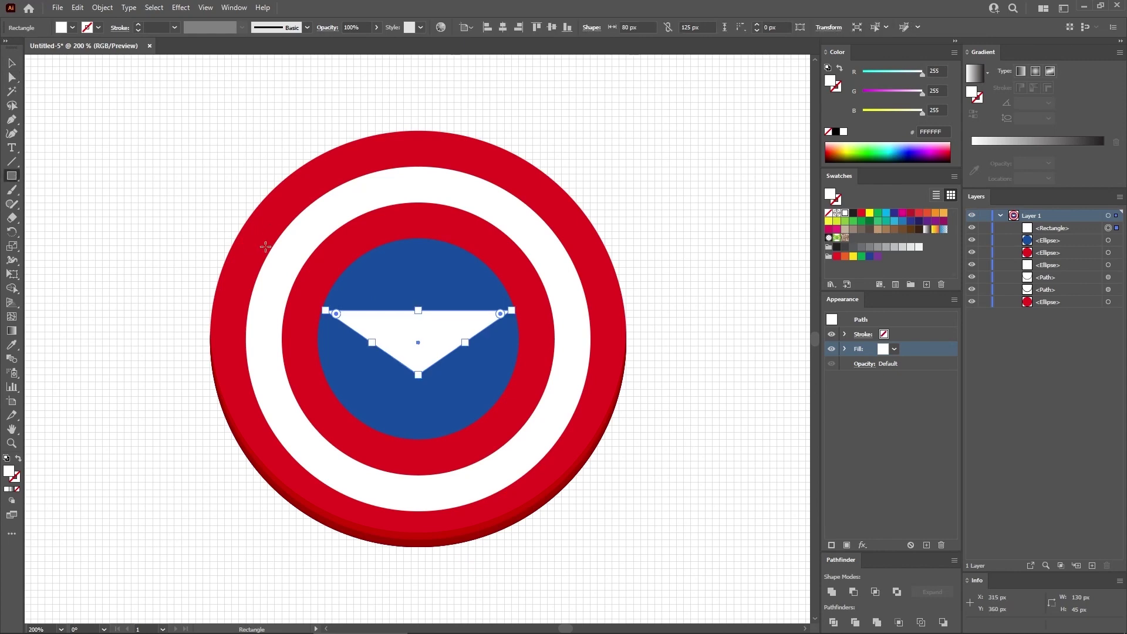
{"action": "left_click", "coordinate": [277, 229]}
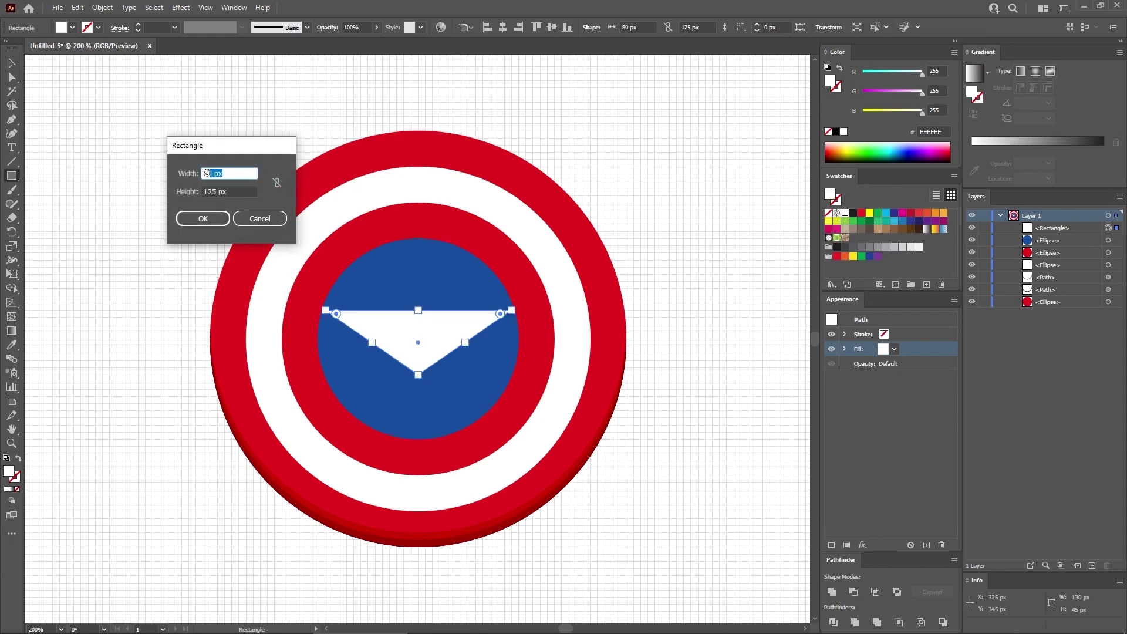
{"action": "left_click", "coordinate": [235, 191]}
{"action": "left_click_drag", "start_coordinate": [235, 191], "coordinate": [190, 192]}
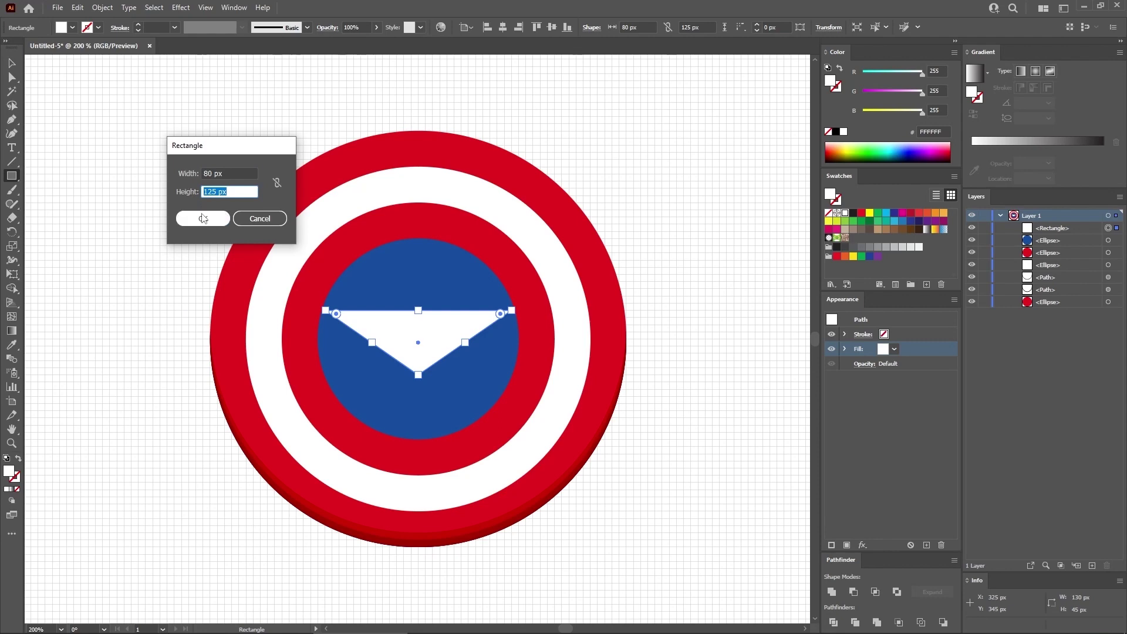
{"action": "left_click", "coordinate": [203, 218]}
{"action": "key", "text": "v"}
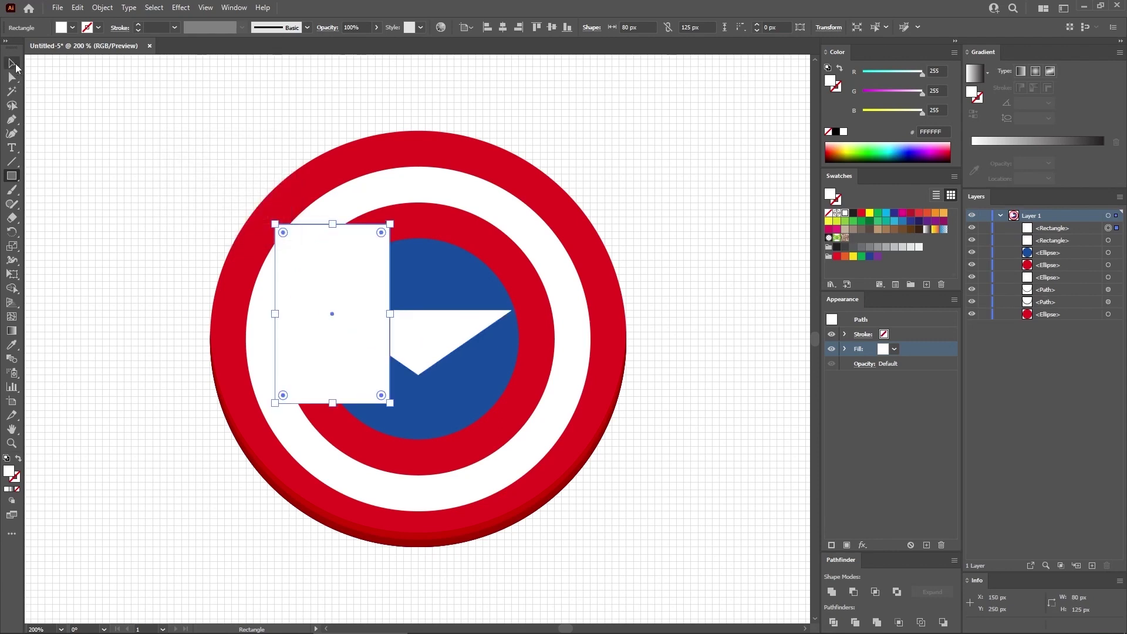
{"action": "left_click_drag", "start_coordinate": [317, 261], "coordinate": [403, 273]}
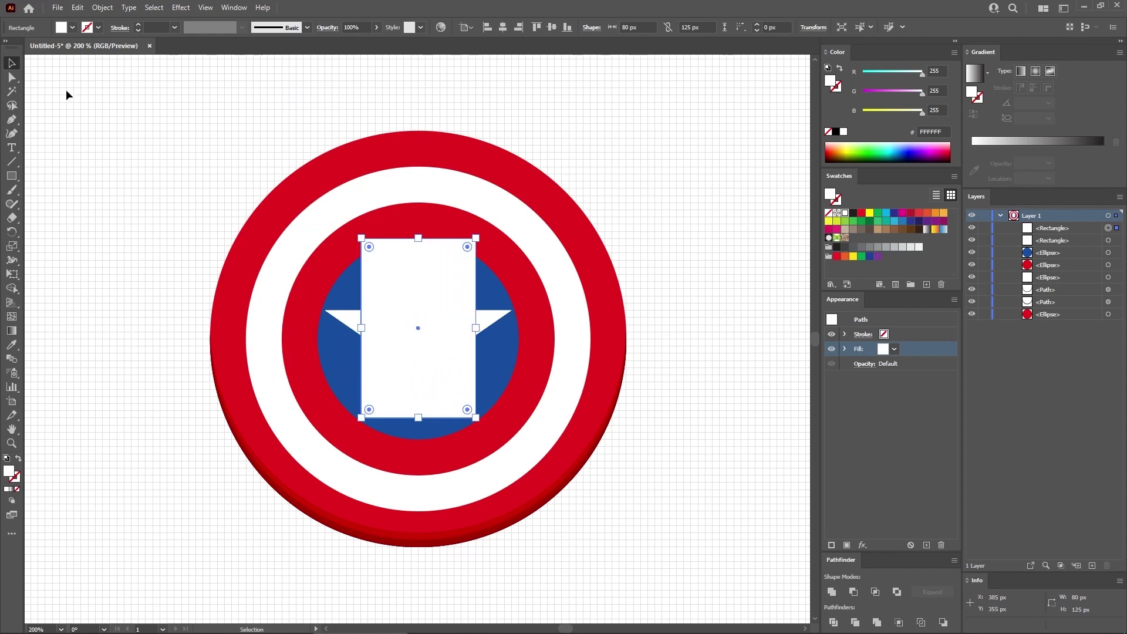
Step: Average the new rectangle's two top anchor points on both axes to form an upward-pointing triangle
{"action": "left_click", "coordinate": [13, 78]}
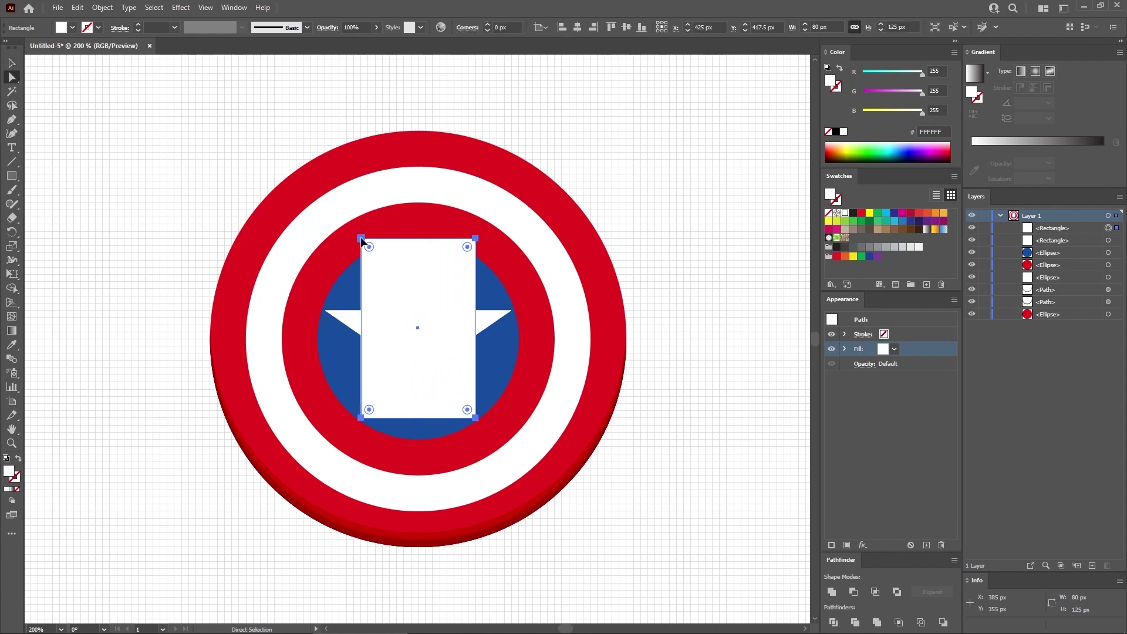
{"action": "left_click", "coordinate": [360, 238]}
{"action": "left_click", "coordinate": [475, 238], "text": "shift"}
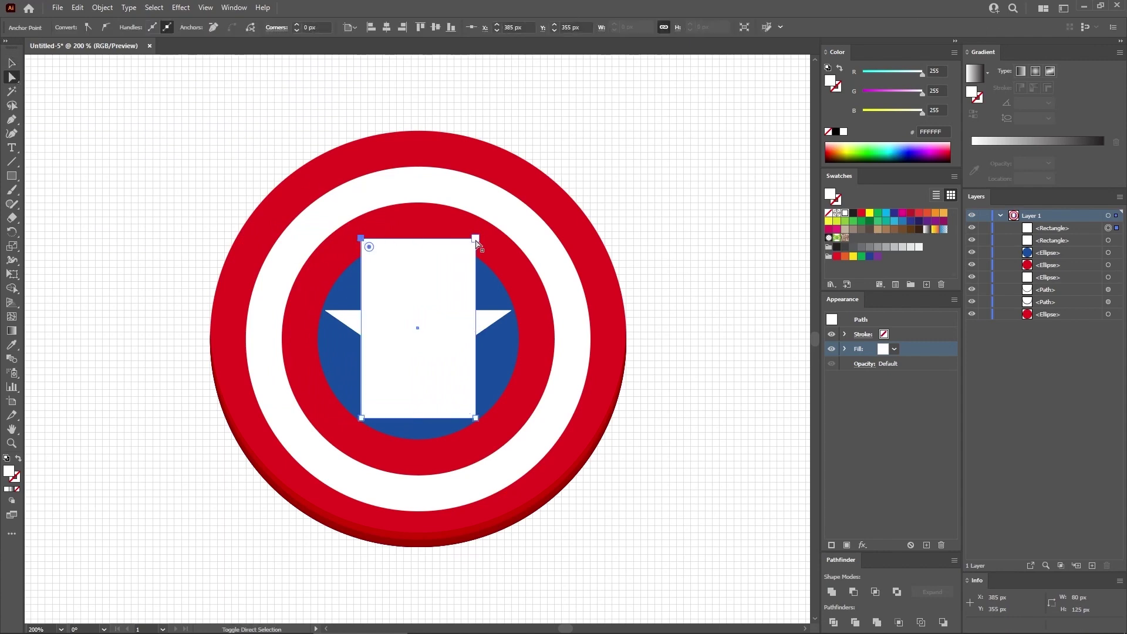
{"action": "left_click", "coordinate": [103, 8]}
{"action": "mouse_move", "coordinate": [147, 287]}
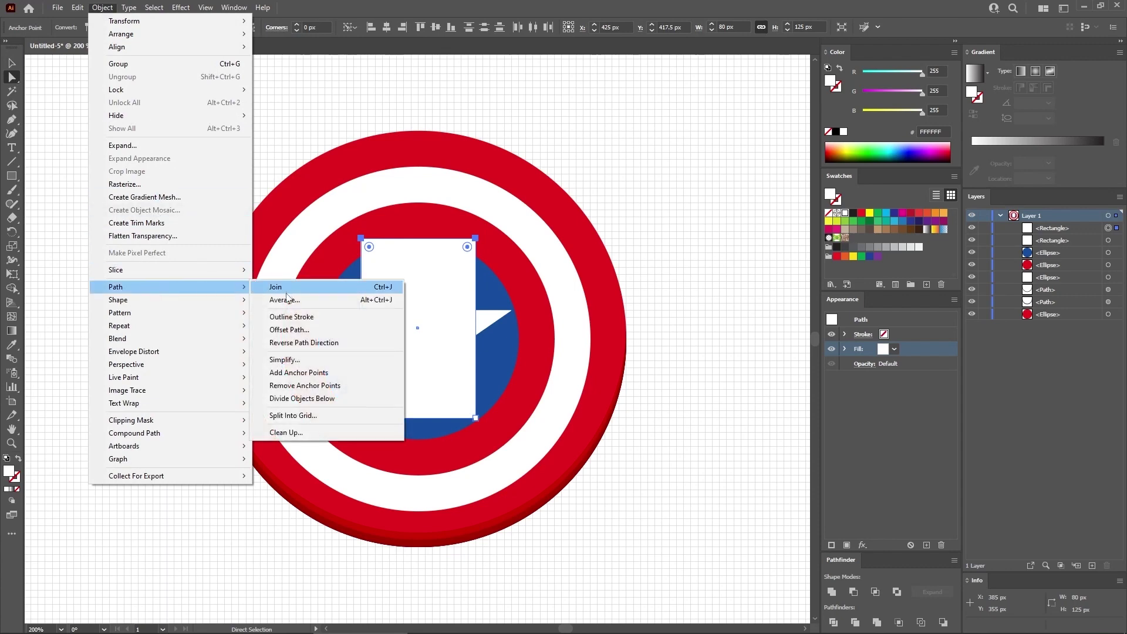
{"action": "left_click", "coordinate": [285, 299]}
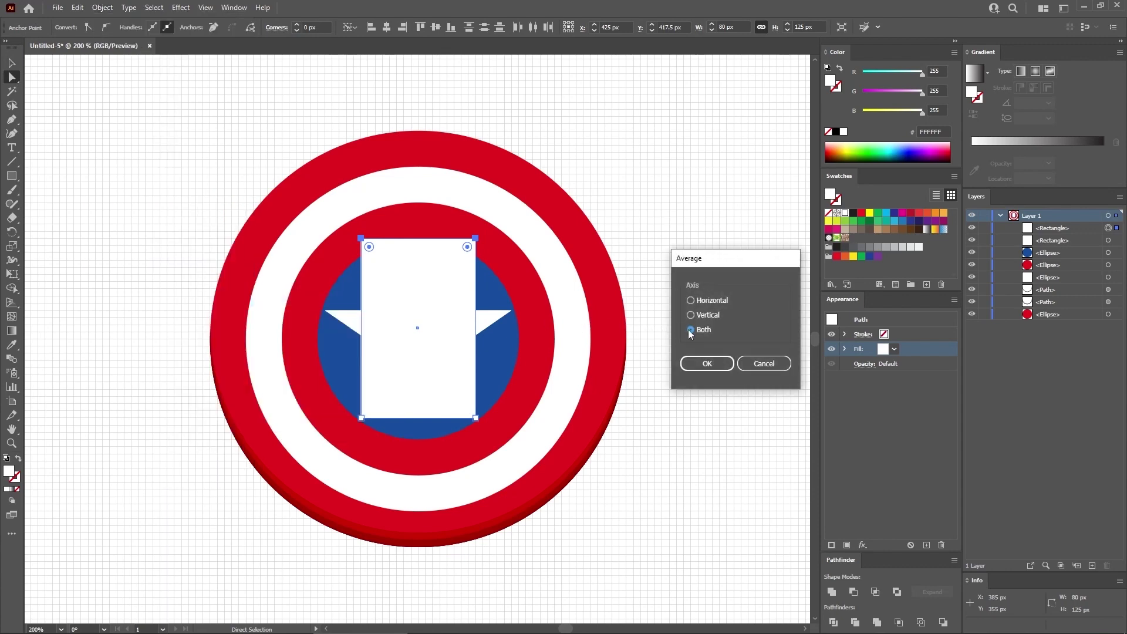
{"action": "left_click", "coordinate": [706, 363]}
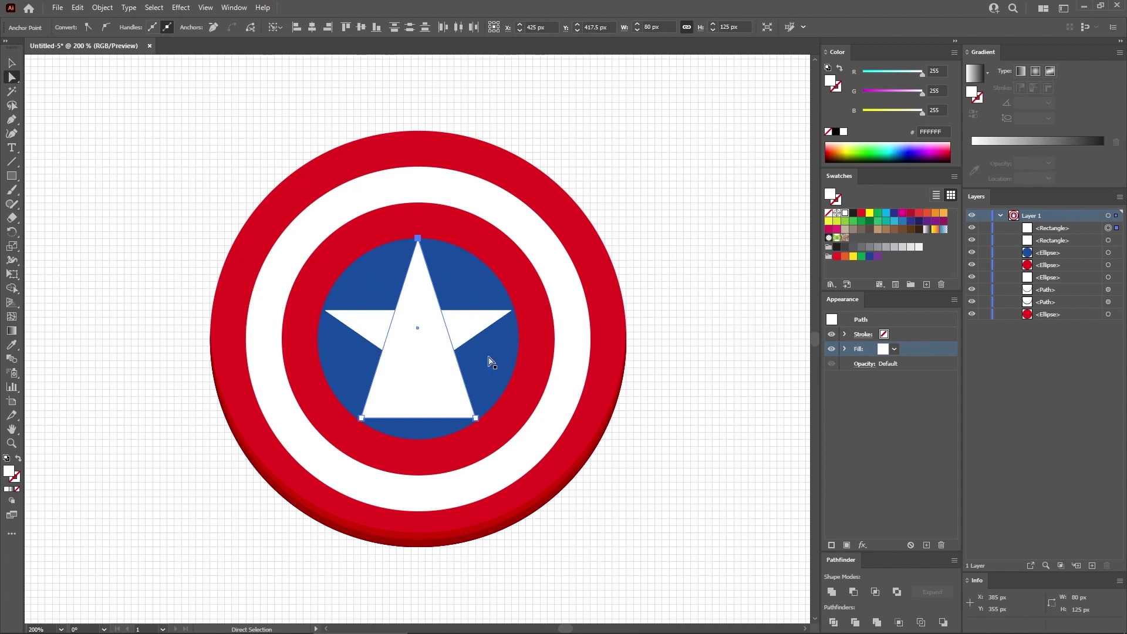
{"action": "left_click", "coordinate": [418, 368]}
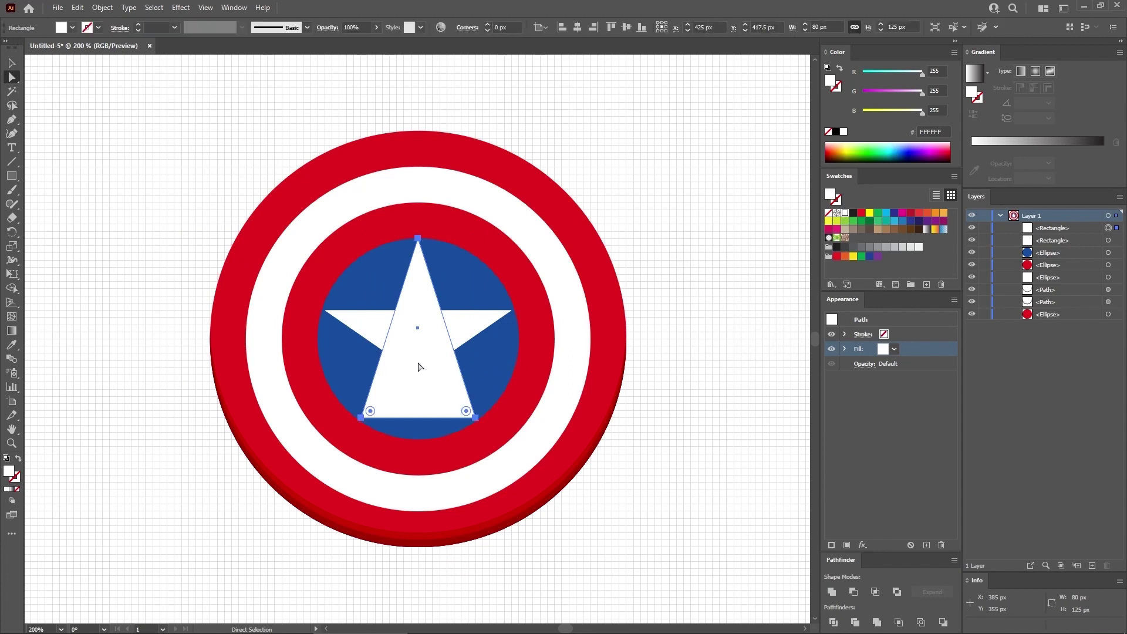
Step: Add anchor points to the upright triangle and move its bottom middle point up to Y 450 px, meeting the other triangle's tip
{"action": "left_click", "coordinate": [103, 8]}
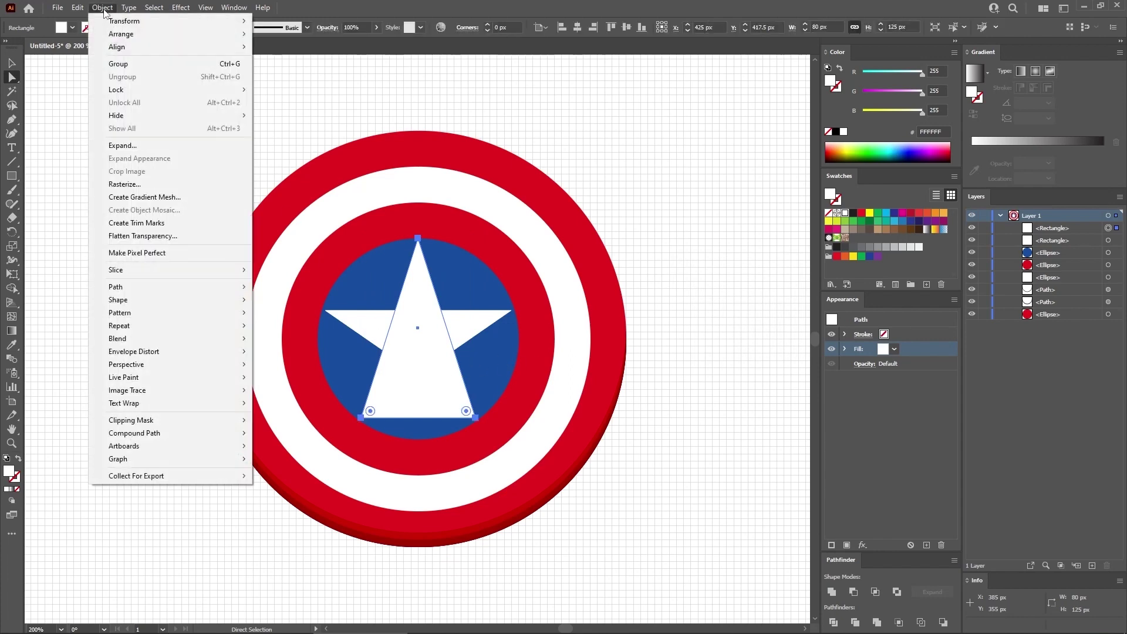
{"action": "mouse_move", "coordinate": [148, 286]}
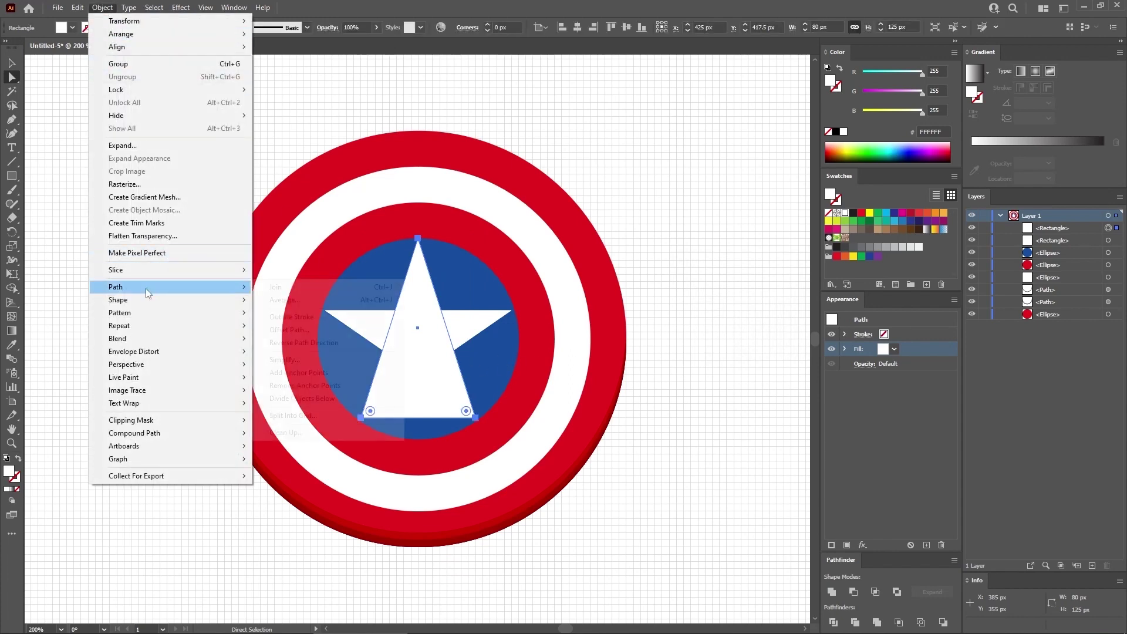
{"action": "left_click", "coordinate": [298, 372]}
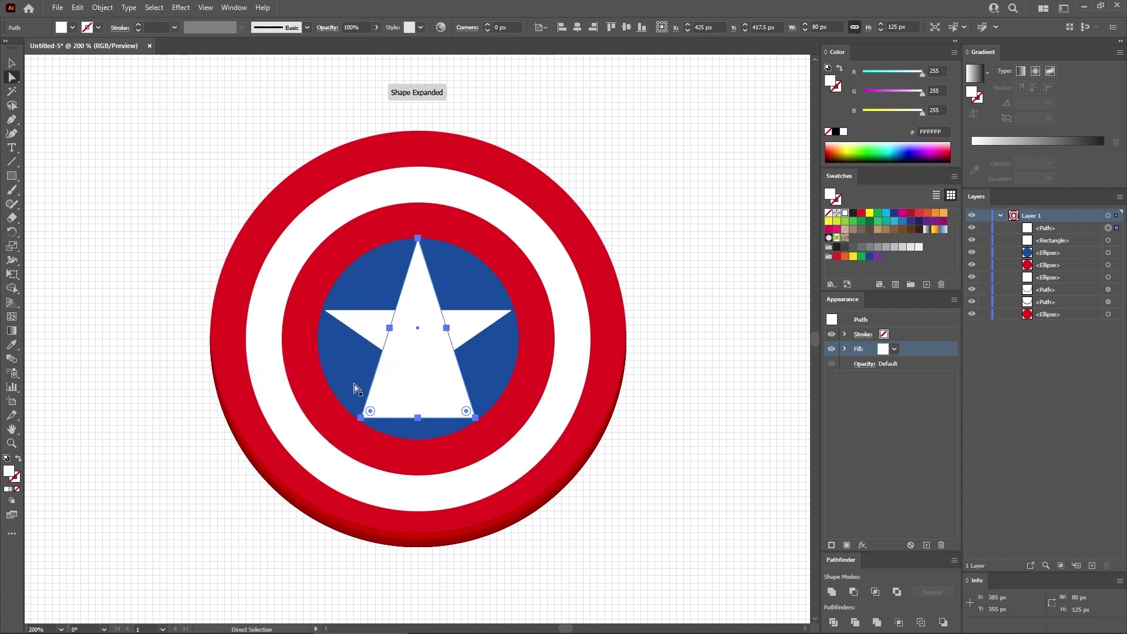
{"action": "left_click", "coordinate": [418, 418]}
{"action": "left_click_drag", "start_coordinate": [418, 418], "coordinate": [418, 376]}
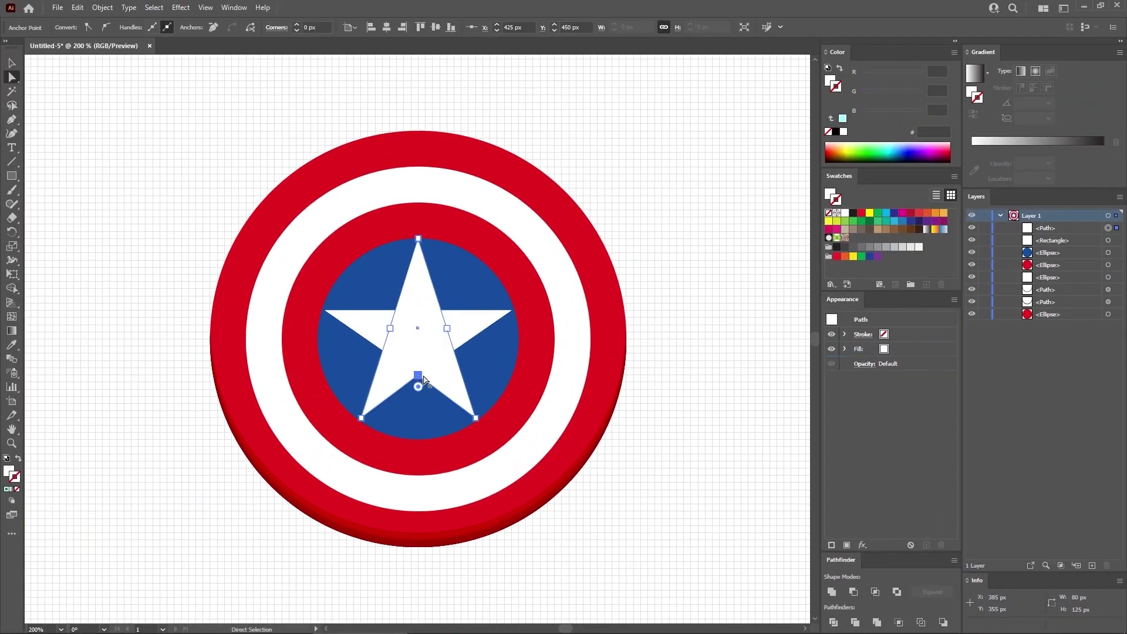
Step: Select both white shapes and merge them into a single star with Unite
{"action": "left_click", "coordinate": [430, 349]}
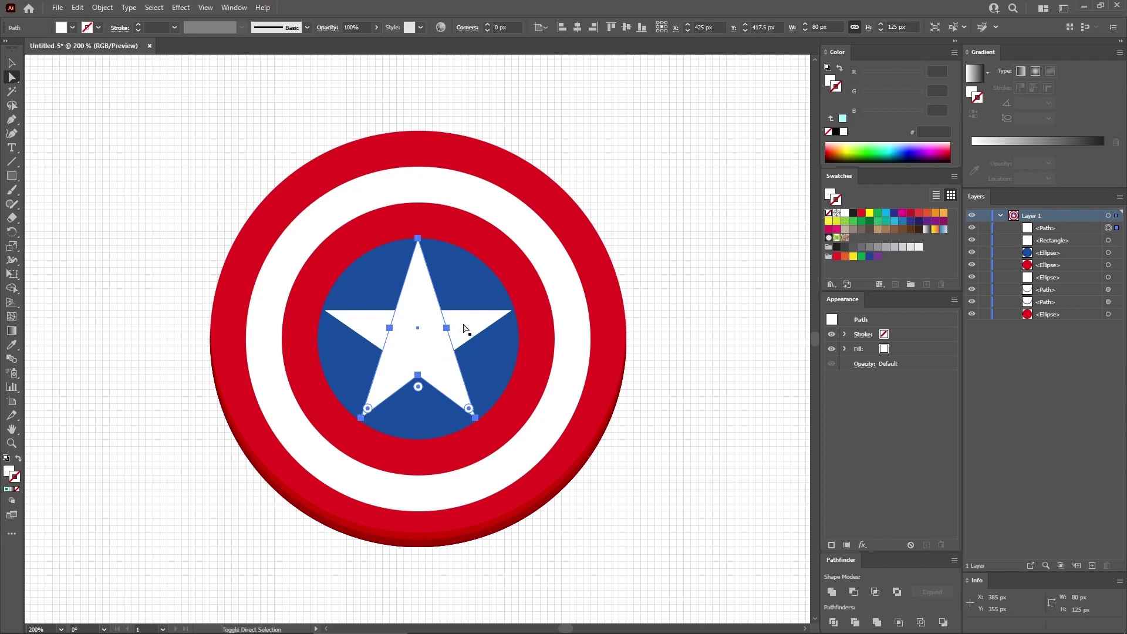
{"action": "left_click", "coordinate": [466, 329], "text": "shift"}
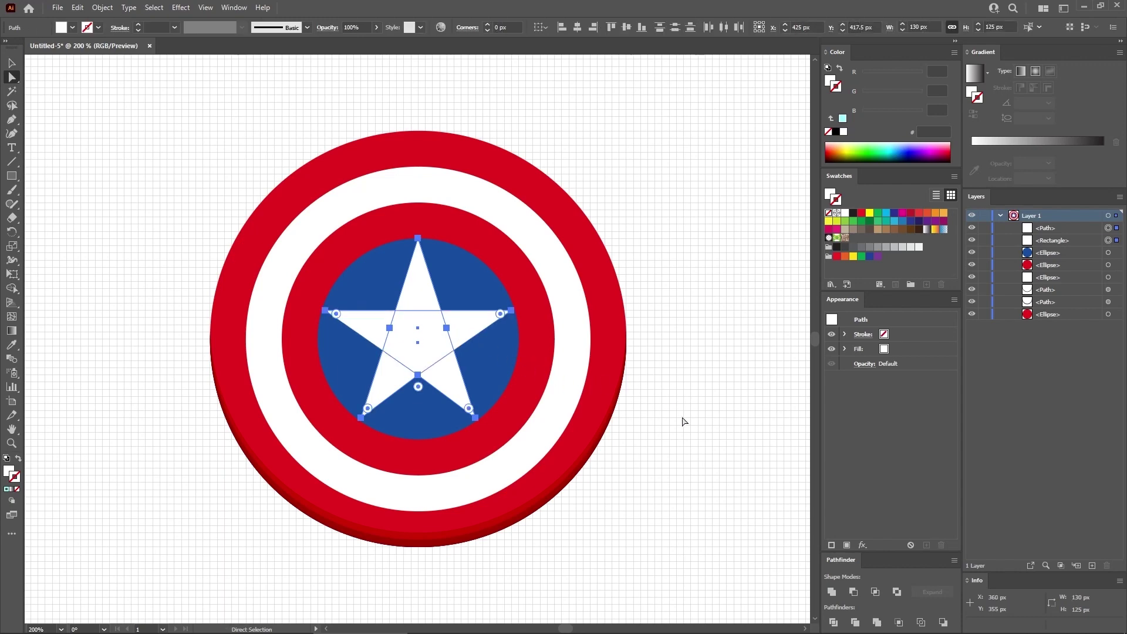
{"action": "left_click", "coordinate": [831, 592]}
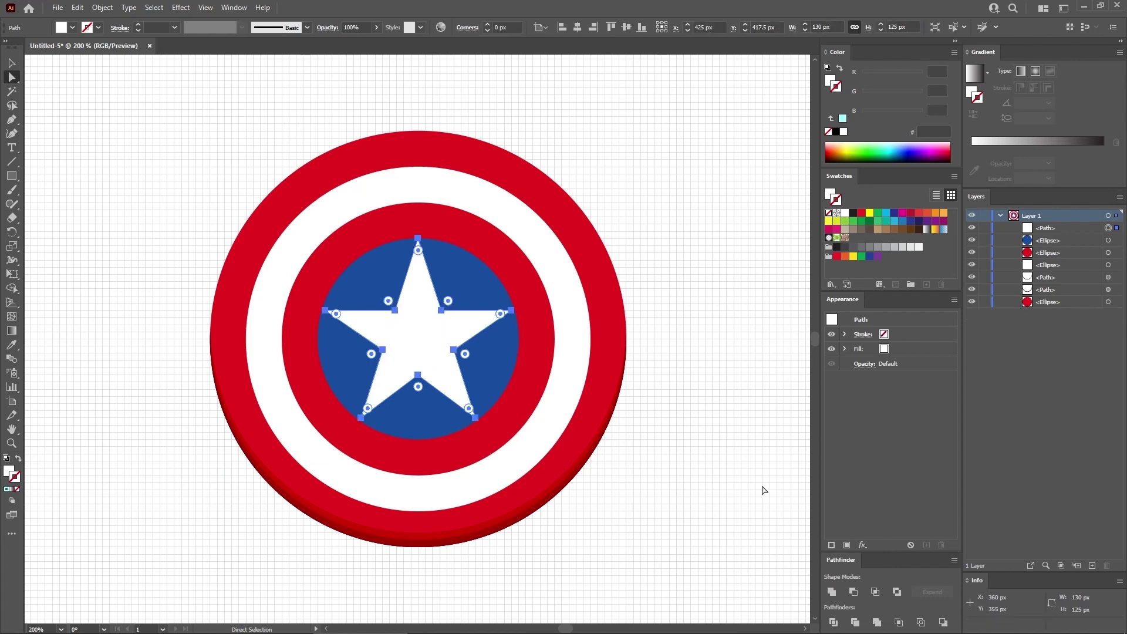
Step: Give the star a 2 px black stroke aligned to the inside
{"action": "left_click", "coordinate": [899, 334]}
{"action": "left_click", "coordinate": [853, 214]}
{"action": "left_click_drag", "start_coordinate": [870, 93], "coordinate": [846, 110]}
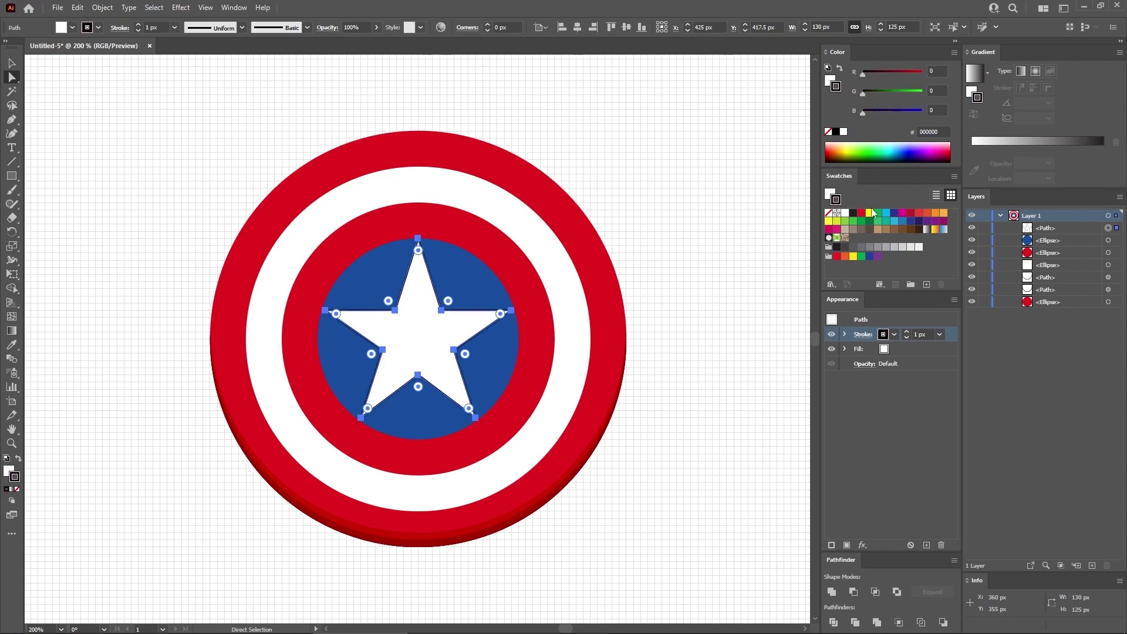
{"action": "left_click", "coordinate": [862, 334]}
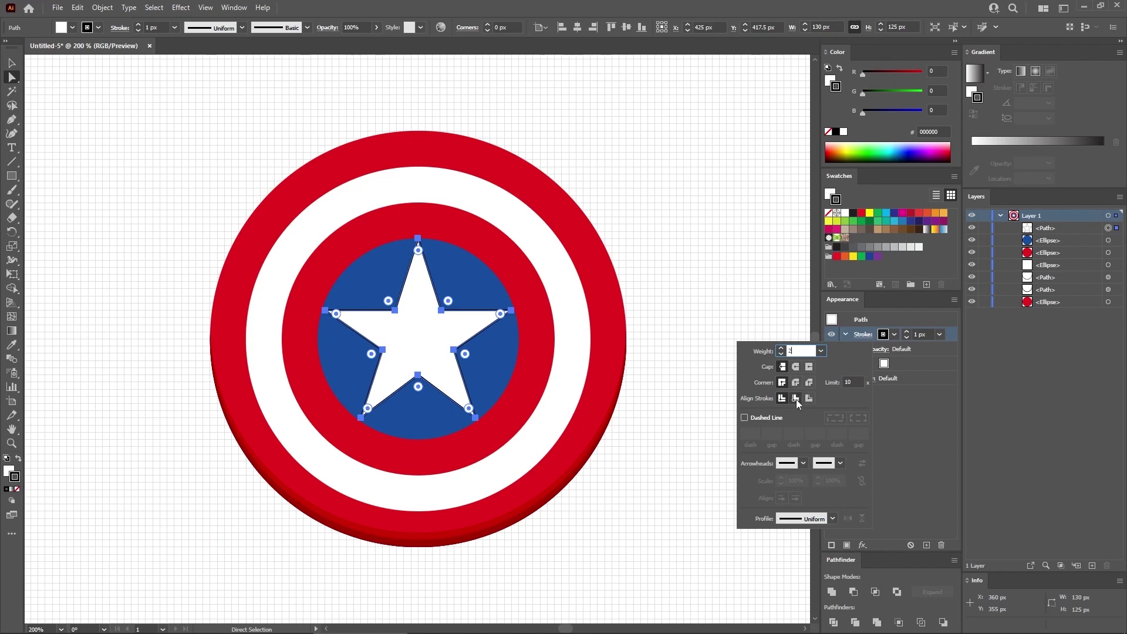
{"action": "key", "text": "Return"}
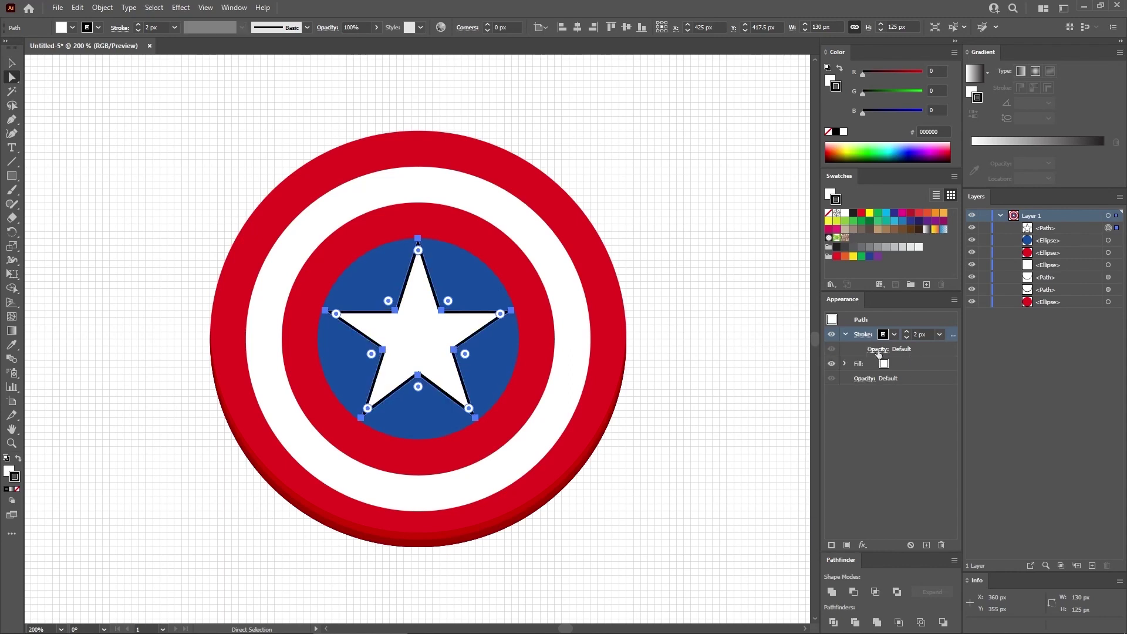
Step: Set the star stroke's opacity to 3% and its blending mode to Multiply
{"action": "left_click", "coordinate": [878, 350]}
{"action": "type", "text": "3"}
{"action": "left_click", "coordinate": [794, 372]}
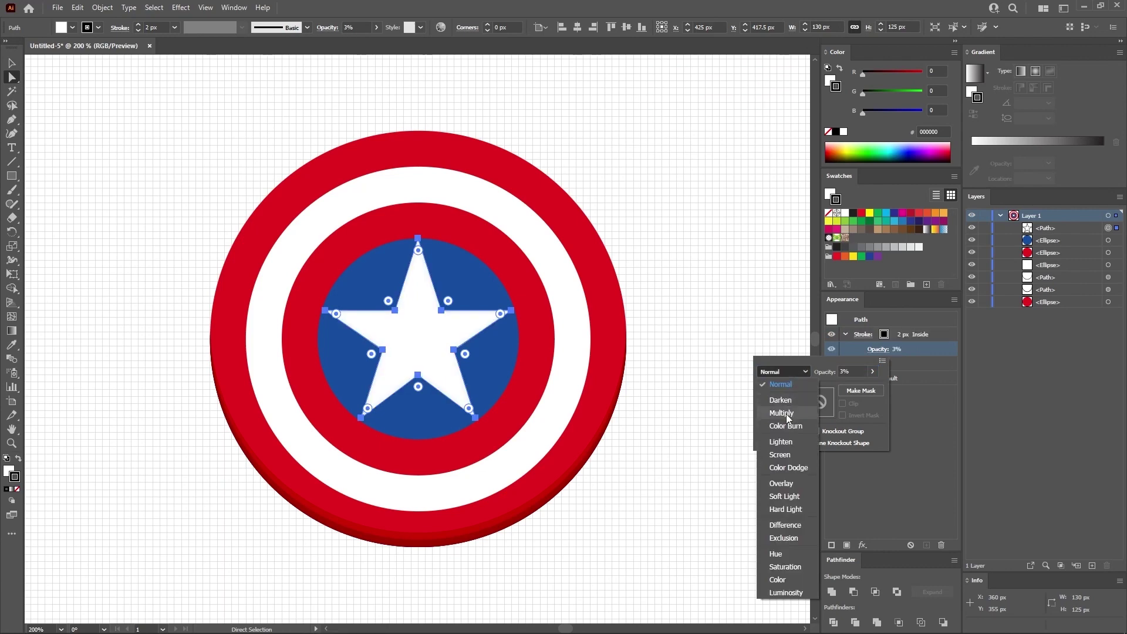
{"action": "left_click", "coordinate": [789, 412]}
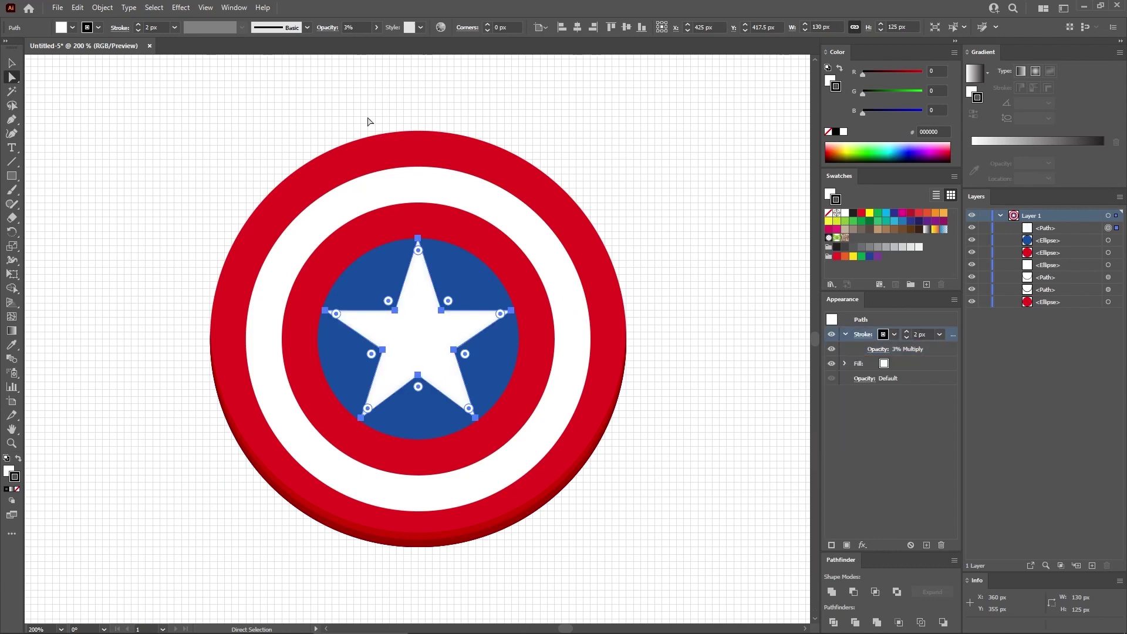
Step: Apply an Offset Path effect of -7 px to the star's stroke
{"action": "left_click", "coordinate": [181, 7]}
{"action": "mouse_move", "coordinate": [222, 125]}
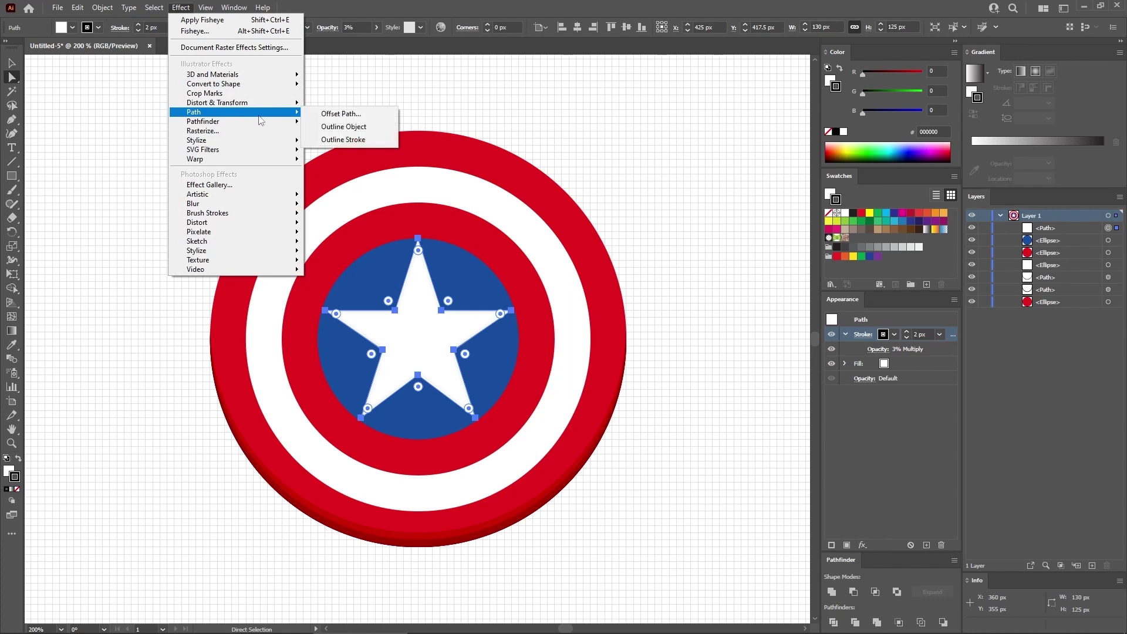
{"action": "left_click", "coordinate": [341, 112]}
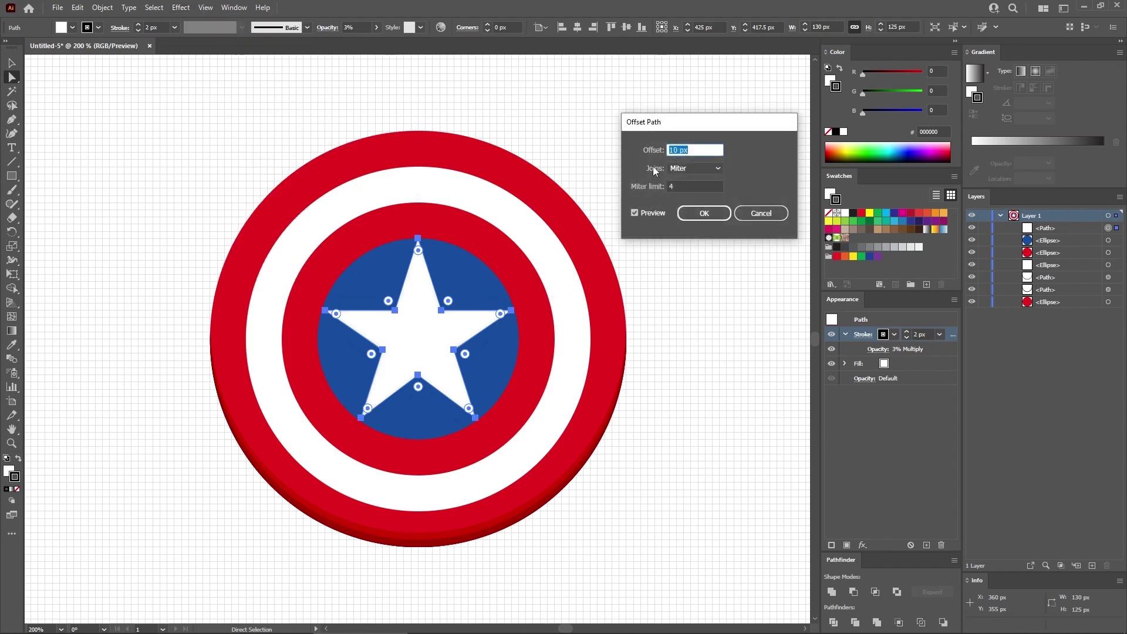
{"action": "type", "text": "-7"}
{"action": "left_click", "coordinate": [704, 213]}
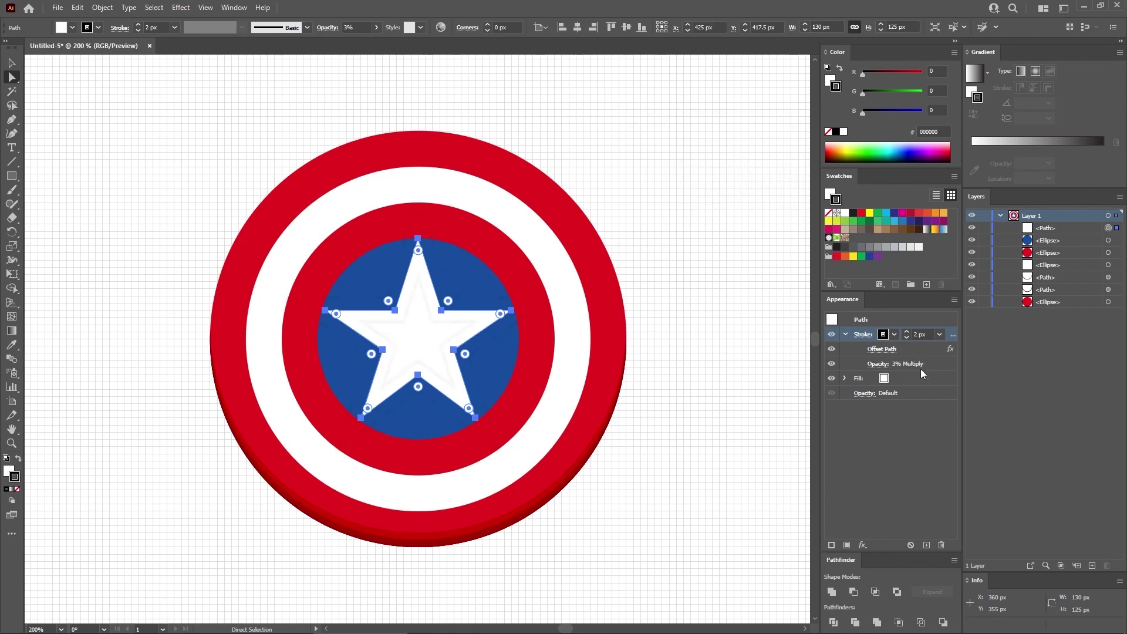
Step: Apply a Fisheye warp effect with a 20% bend to the whole star path
{"action": "left_click", "coordinate": [877, 318]}
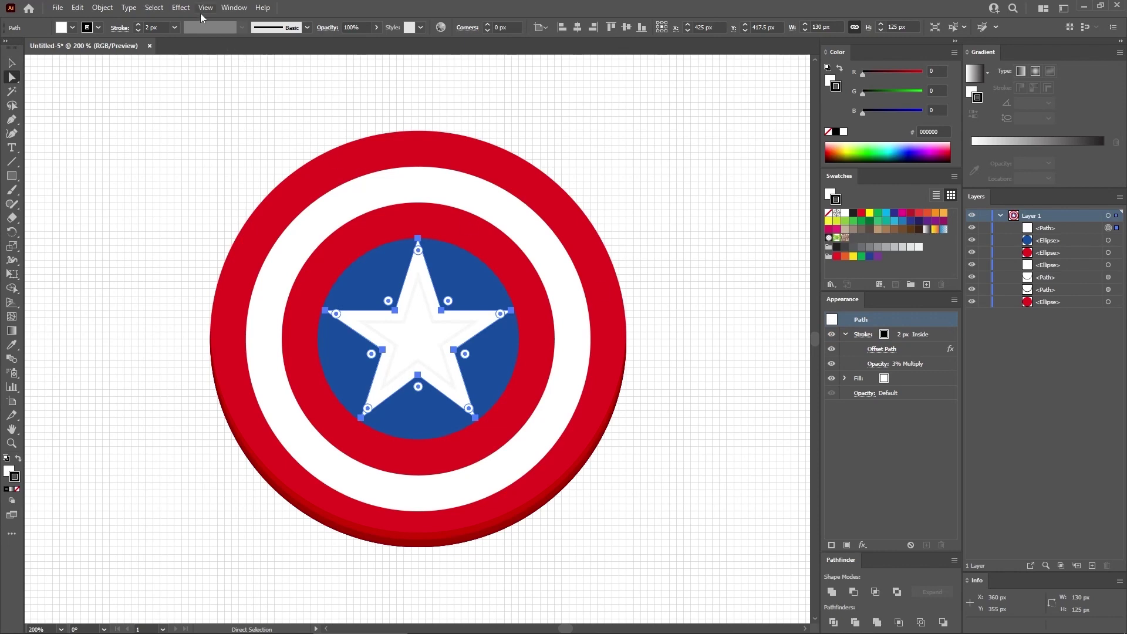
{"action": "left_click", "coordinate": [181, 8]}
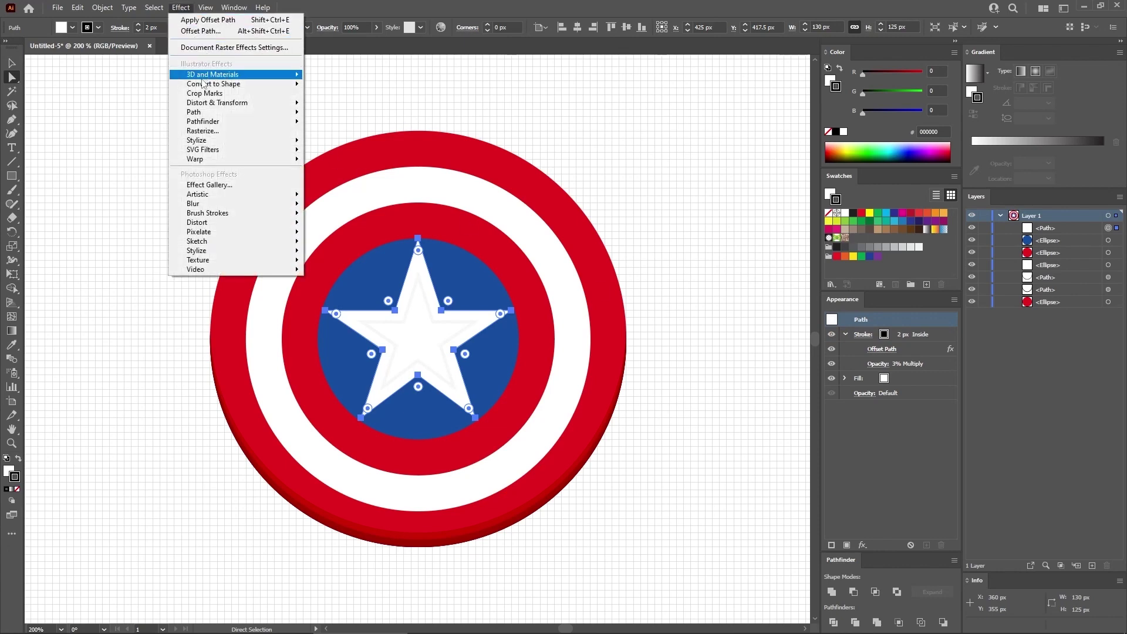
{"action": "mouse_move", "coordinate": [247, 159]}
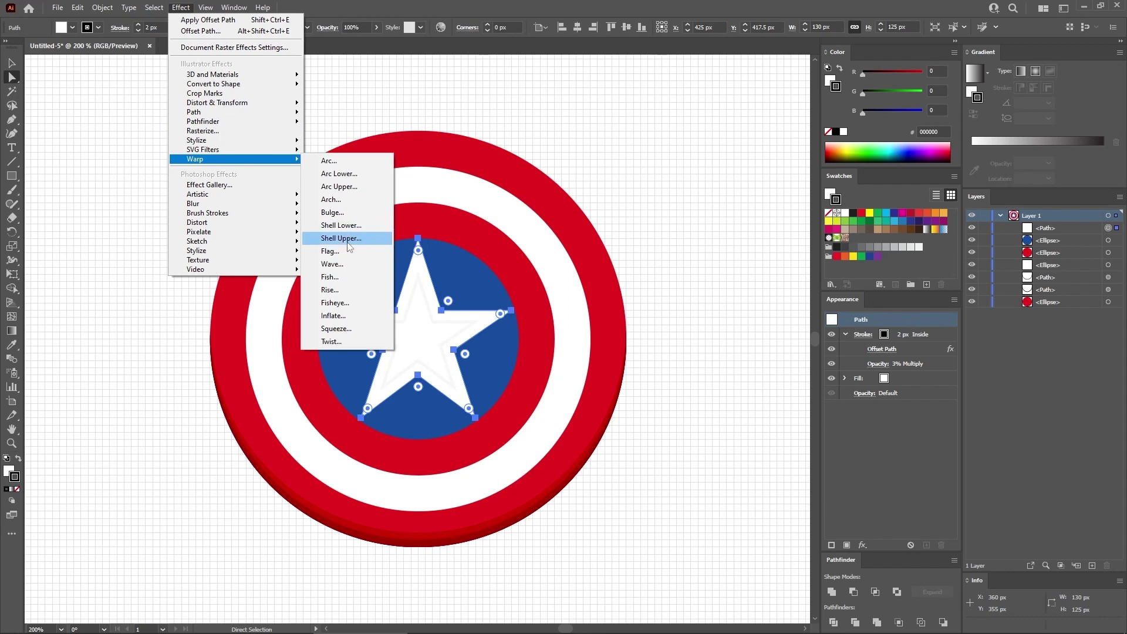
{"action": "left_click", "coordinate": [335, 303]}
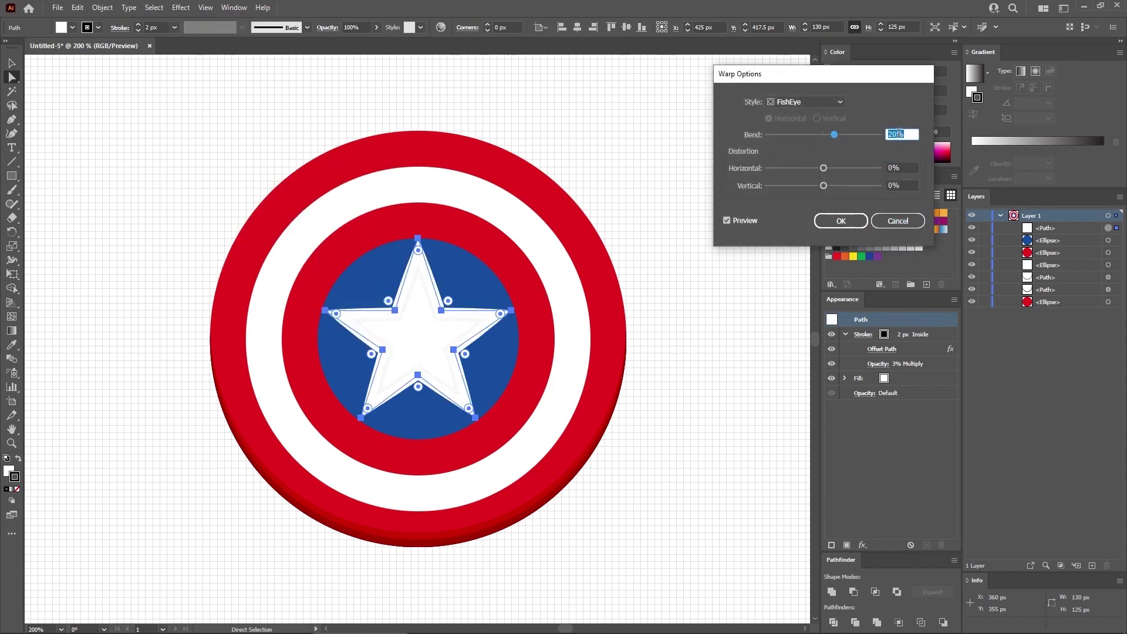
{"action": "left_click", "coordinate": [841, 221]}
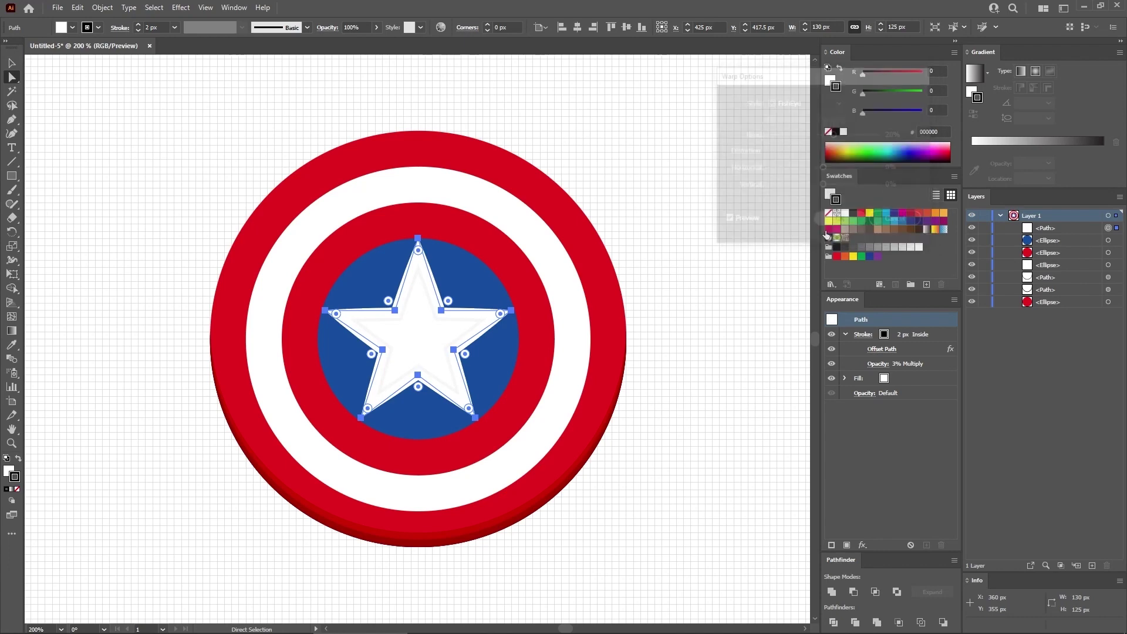
{"action": "left_click", "coordinate": [632, 326]}
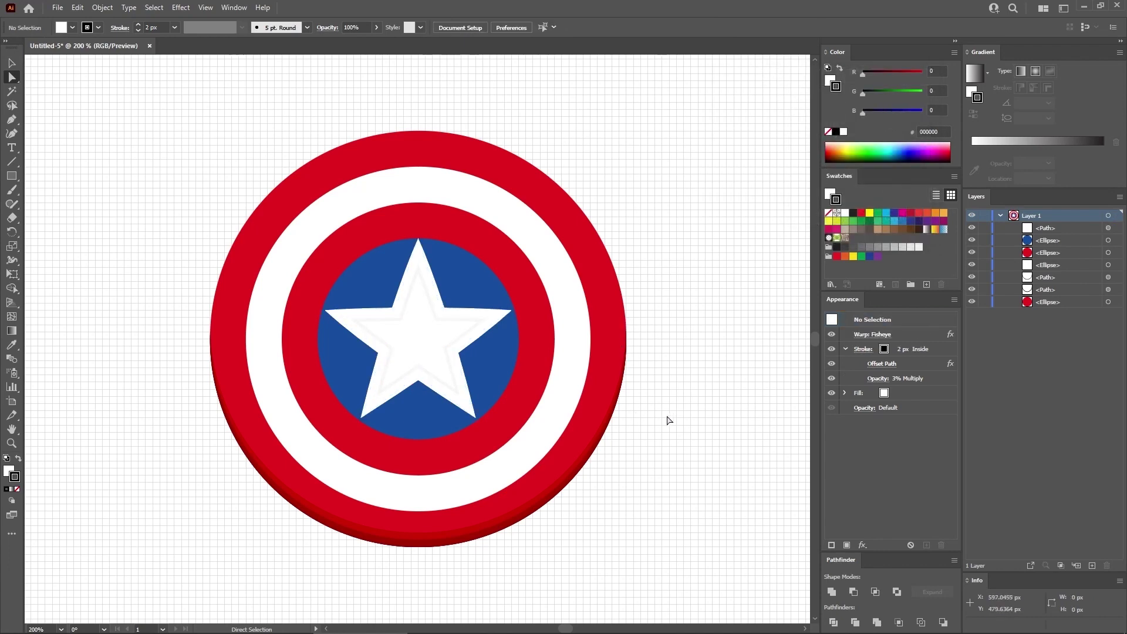
Step: Paste a copy of the large red circle in front of all artwork and fill it with a white-to-black radial gradient
{"action": "key", "text": "v"}
{"action": "key", "text": "ctrl+f"}
{"action": "key", "text": "a"}
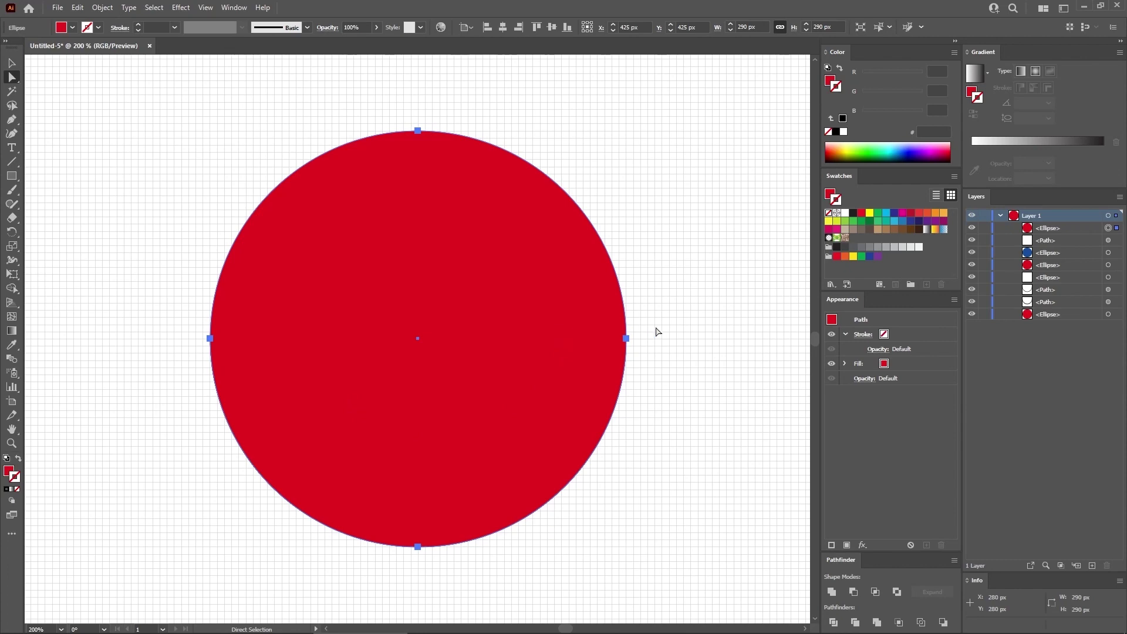
{"action": "left_click", "coordinate": [915, 359]}
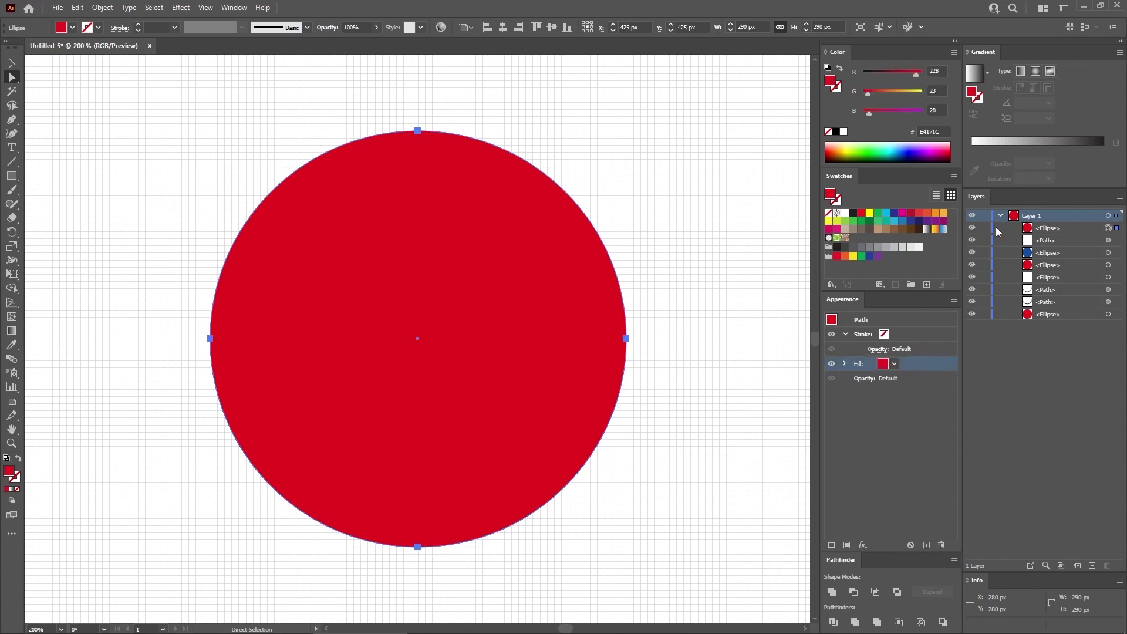
{"action": "left_click", "coordinate": [1037, 71]}
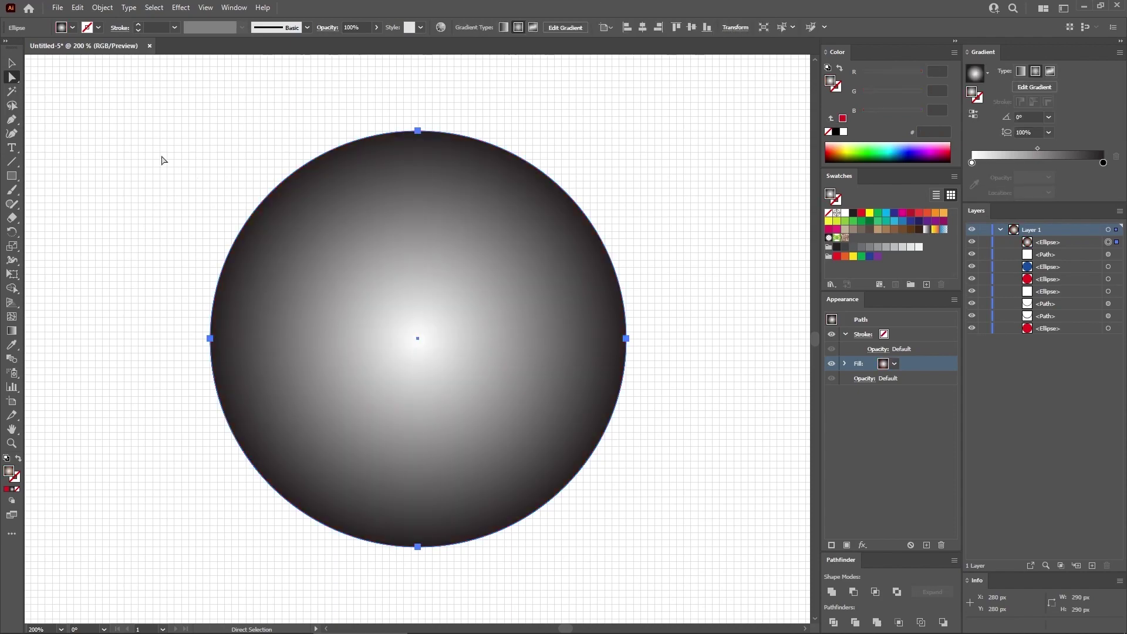
Step: Expand the gradient circle's fill into a gradient mesh
{"action": "left_click", "coordinate": [103, 8]}
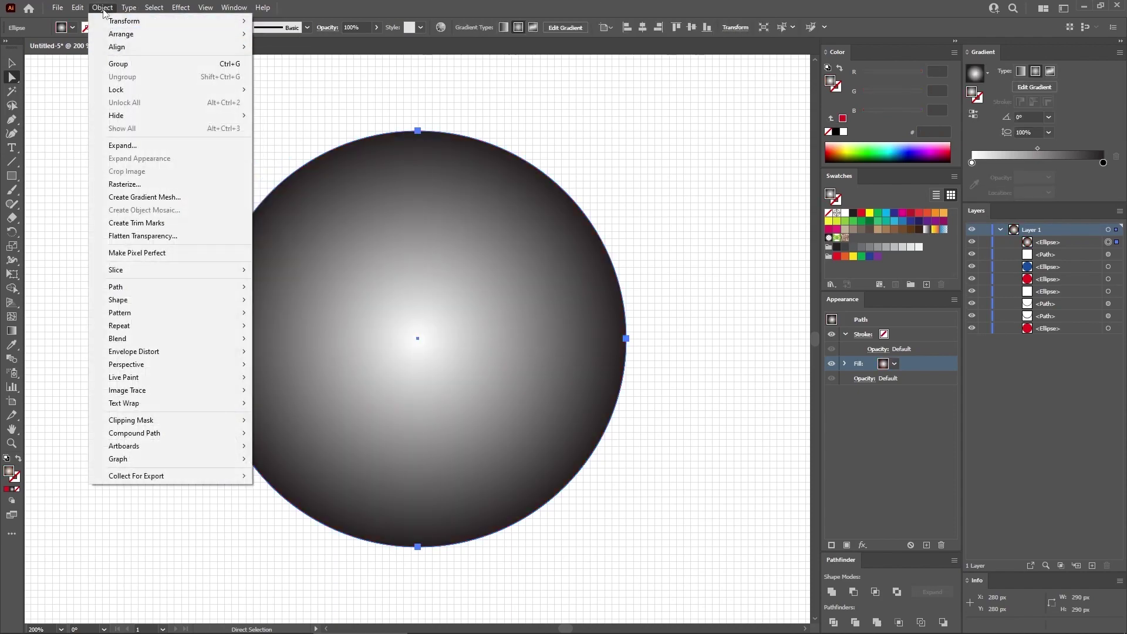
{"action": "left_click", "coordinate": [120, 145]}
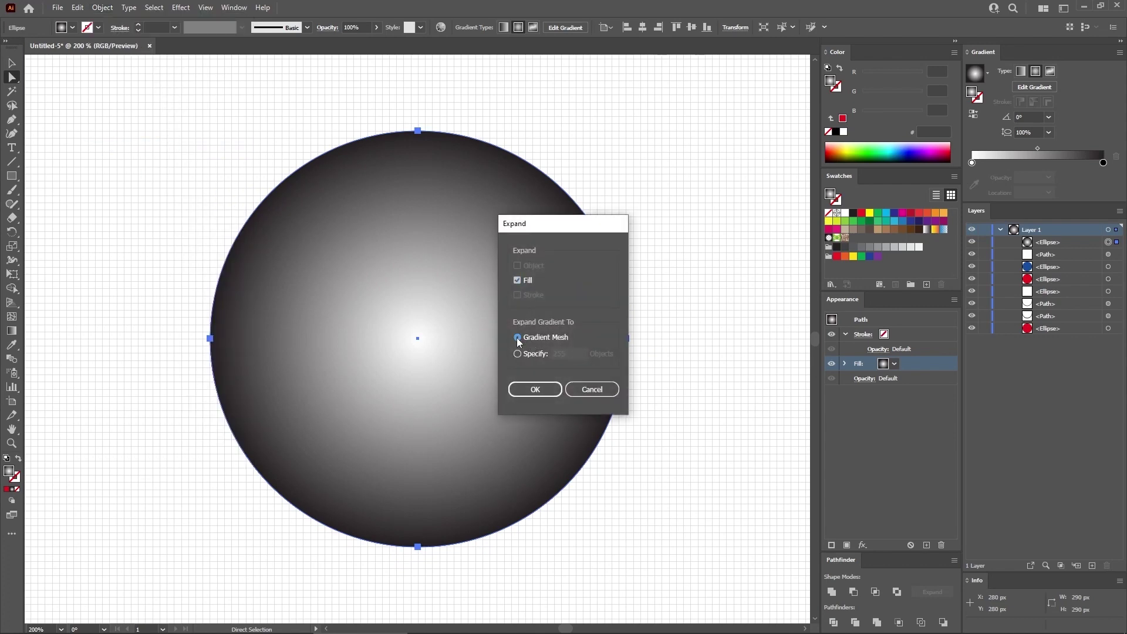
{"action": "left_click", "coordinate": [549, 393]}
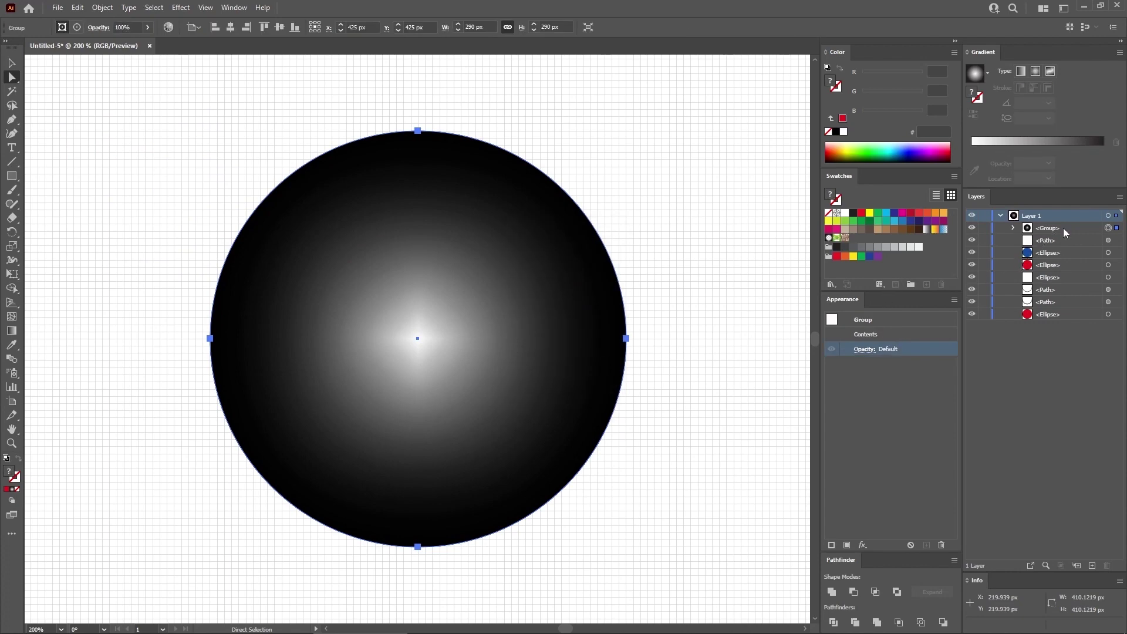
Step: Ungroup the expanded gradient circle and release its clipping mask
{"action": "left_click", "coordinate": [102, 7]}
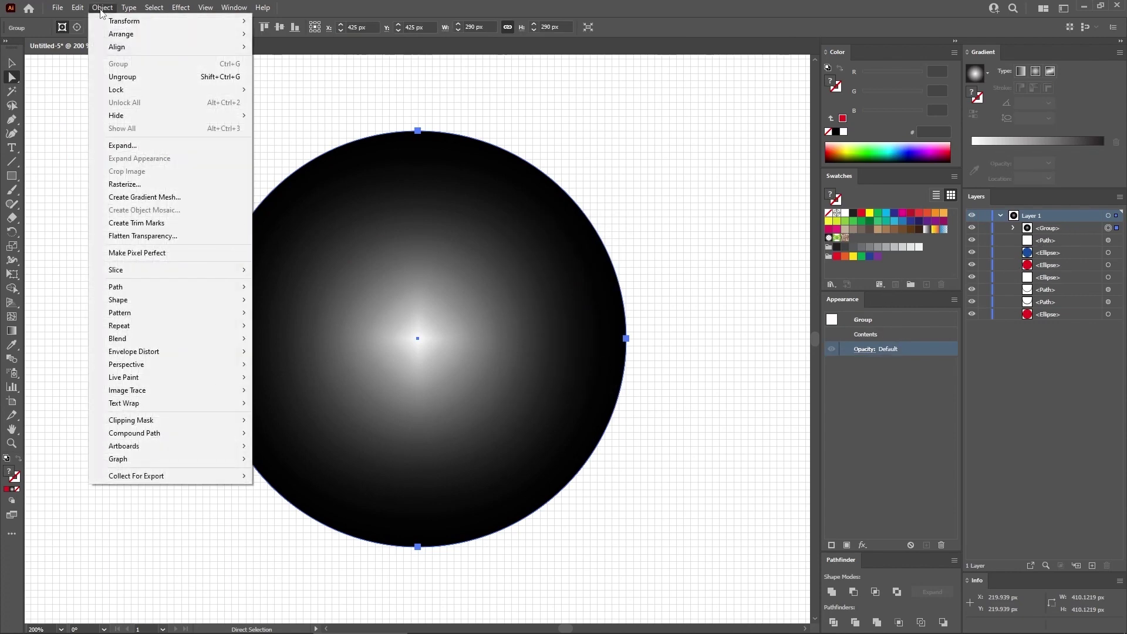
{"action": "left_click", "coordinate": [118, 77]}
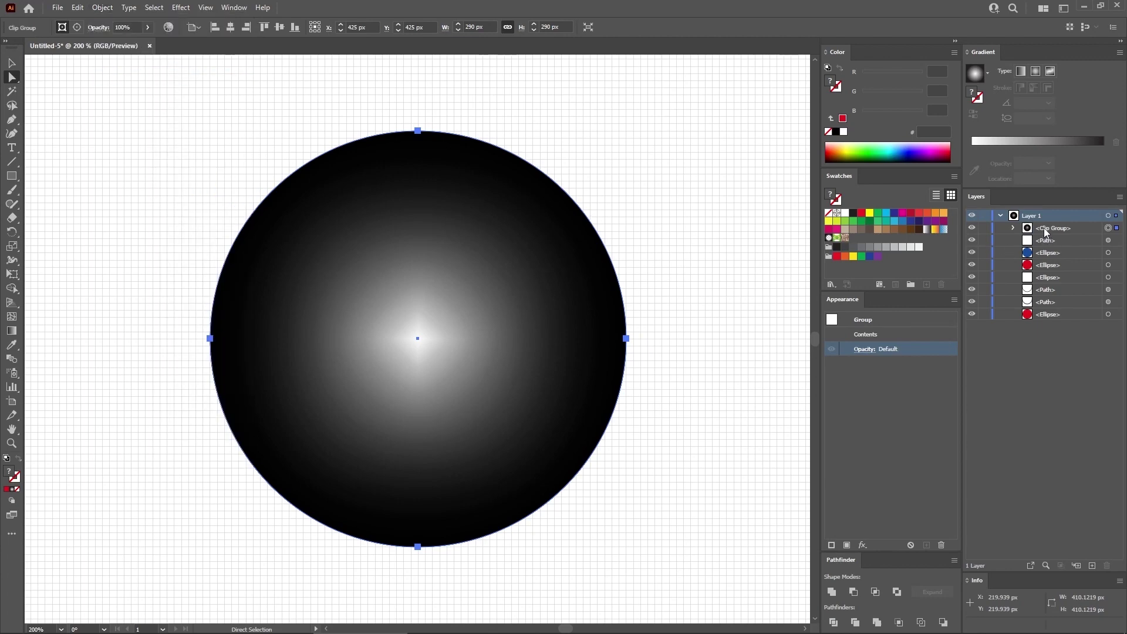
{"action": "left_click", "coordinate": [102, 8]}
{"action": "mouse_move", "coordinate": [176, 419]}
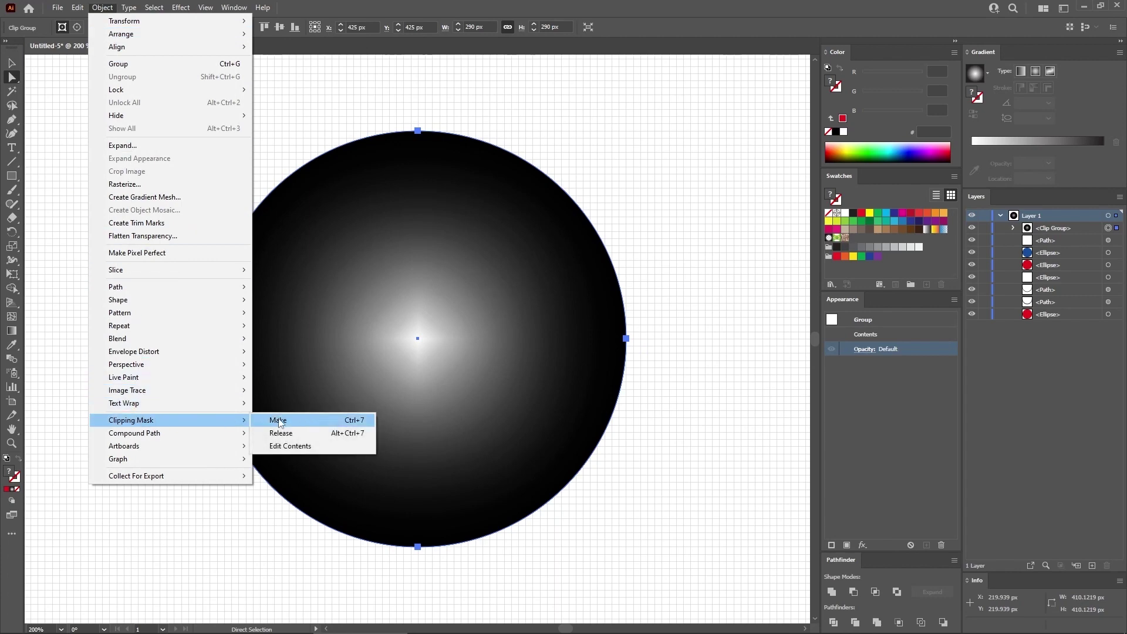
{"action": "left_click", "coordinate": [294, 432]}
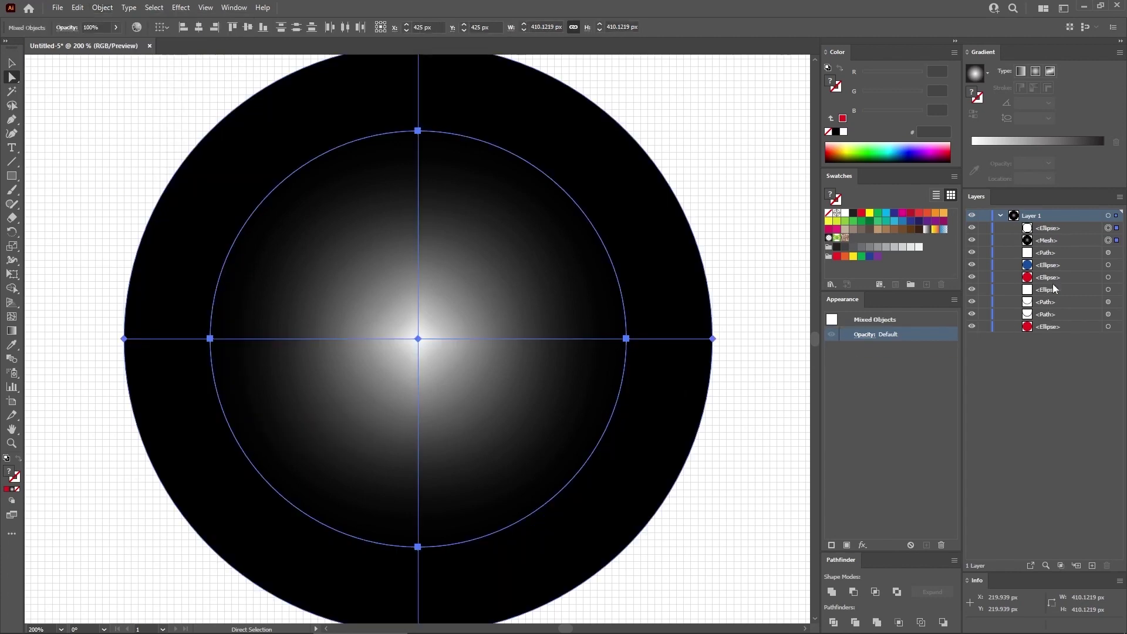
Step: Delete the leftover clipping ellipse and resize the mesh proportionally to 290 px wide and high
{"action": "left_click", "coordinate": [1108, 228]}
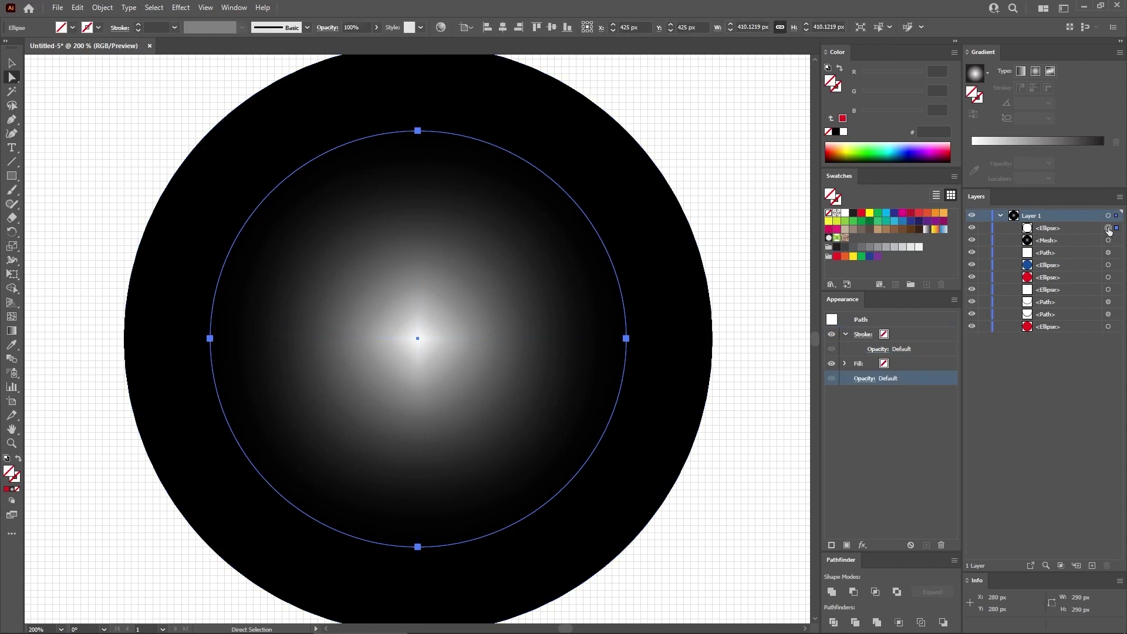
{"action": "key", "text": "Delete"}
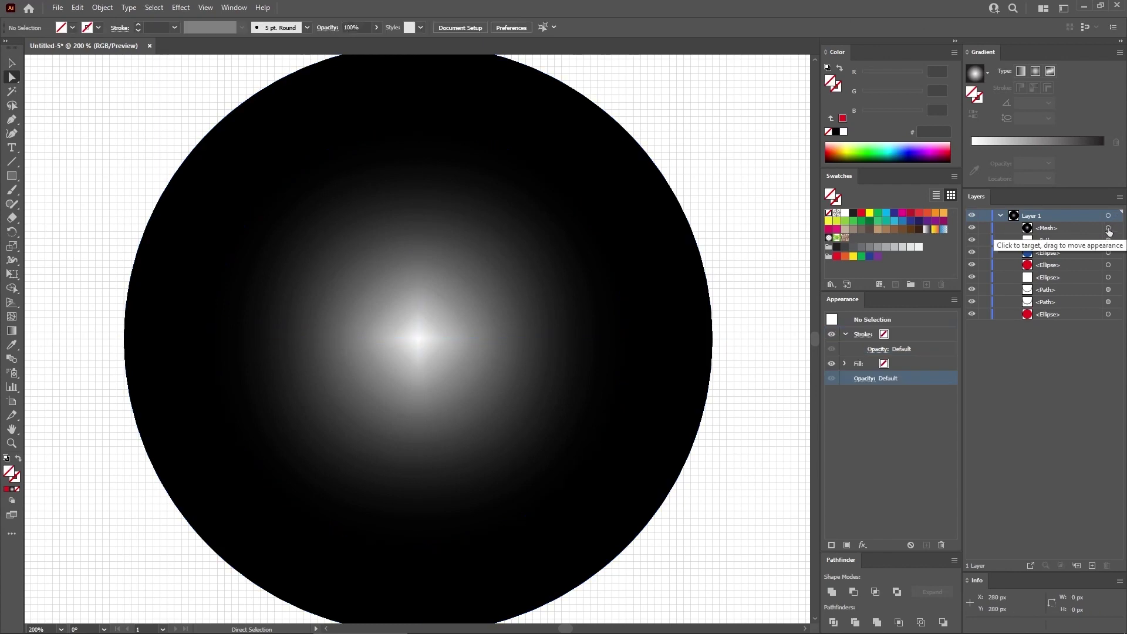
{"action": "left_click", "coordinate": [1108, 228]}
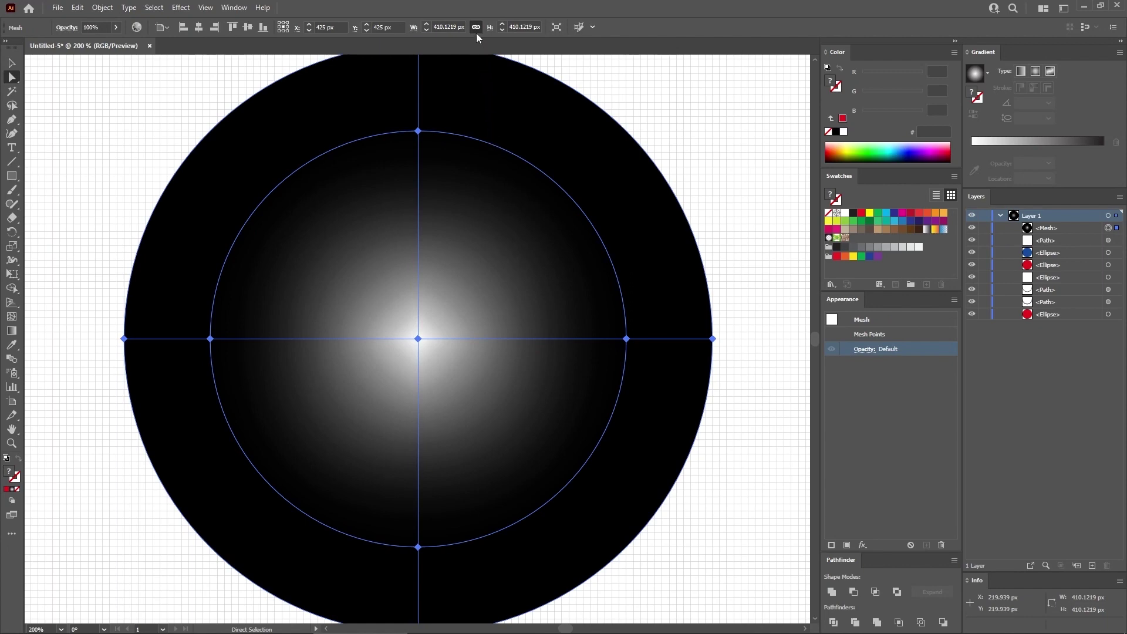
{"action": "left_click", "coordinate": [530, 26]}
{"action": "type", "text": "290"}
{"action": "key", "text": "Return"}
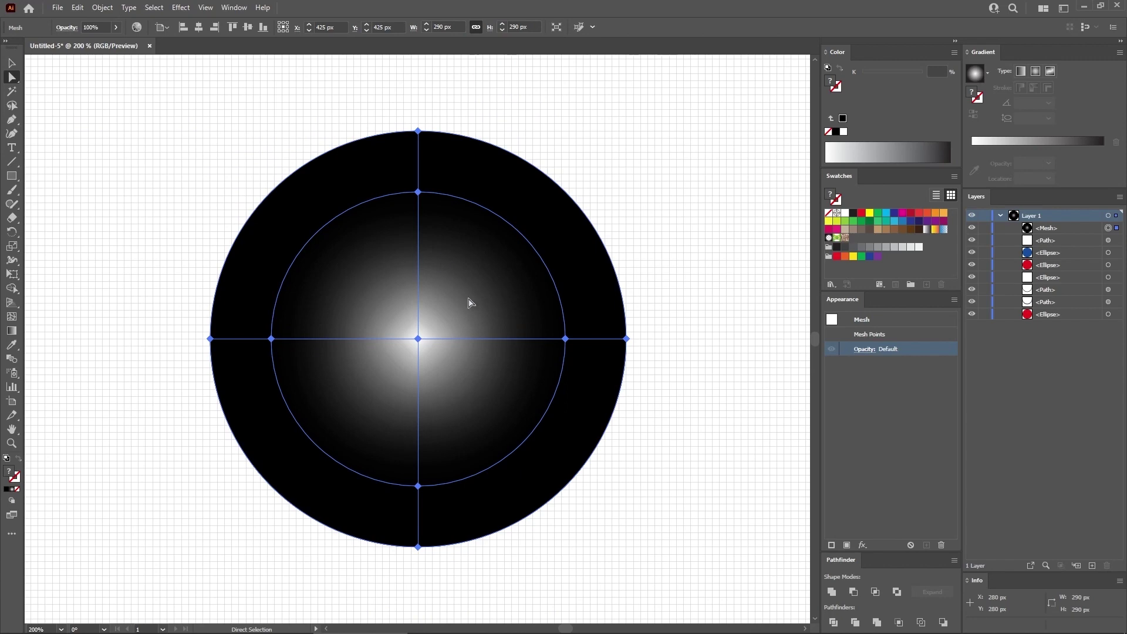
Step: Add four diagonal mesh lines from the centre to the rim, midway between the existing horizontal and vertical spokes
{"action": "left_click", "coordinate": [11, 316]}
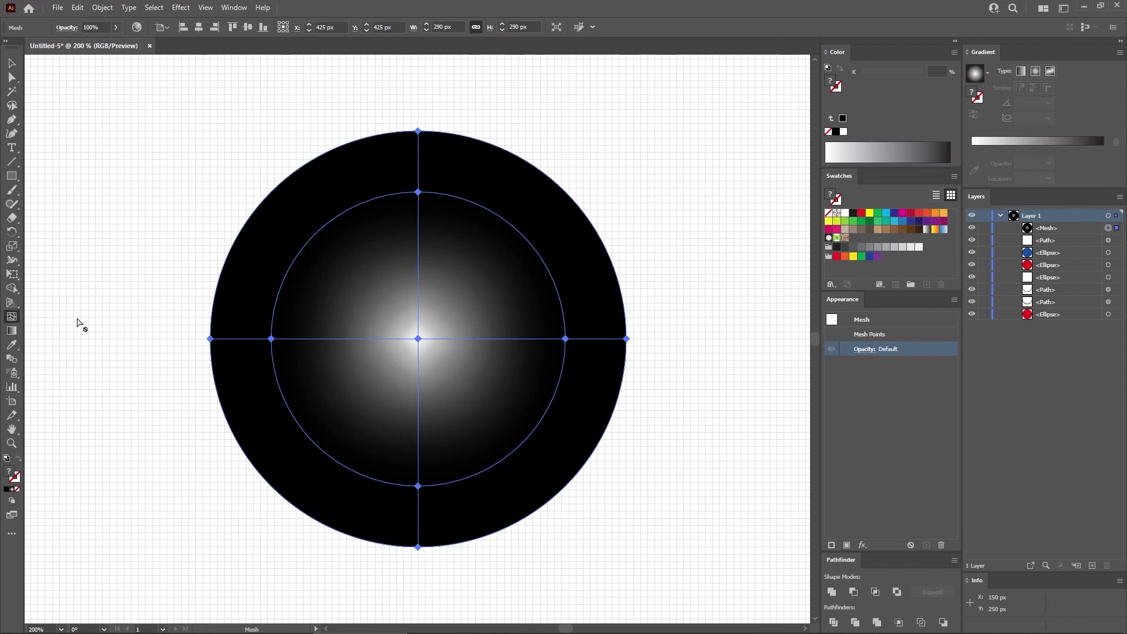
{"action": "left_click", "coordinate": [569, 196]}
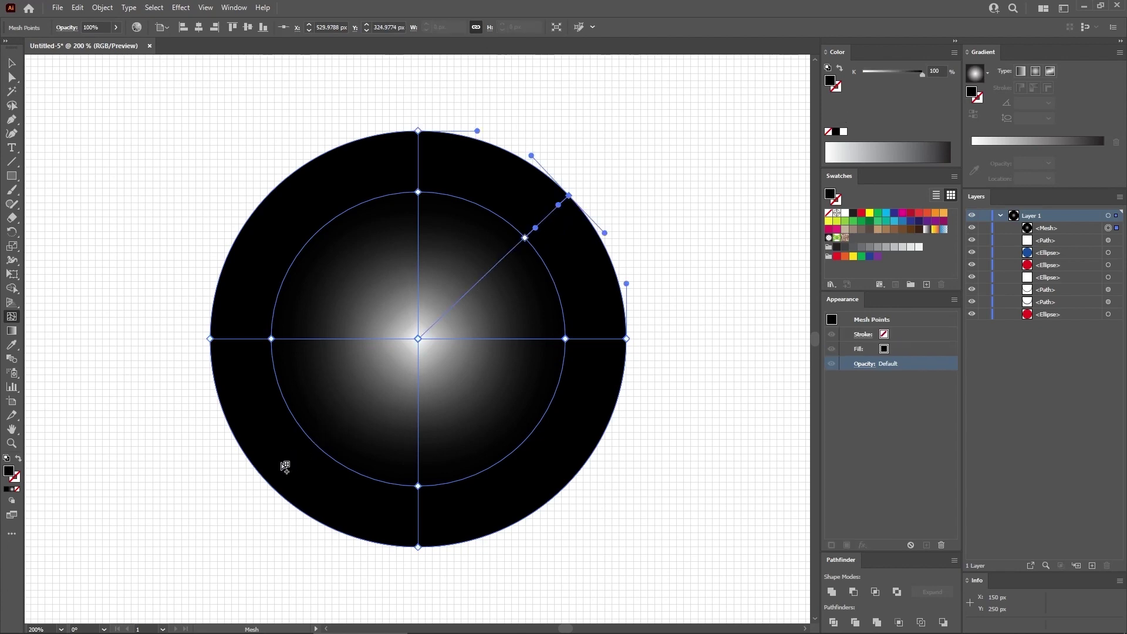
{"action": "left_click", "coordinate": [269, 483]}
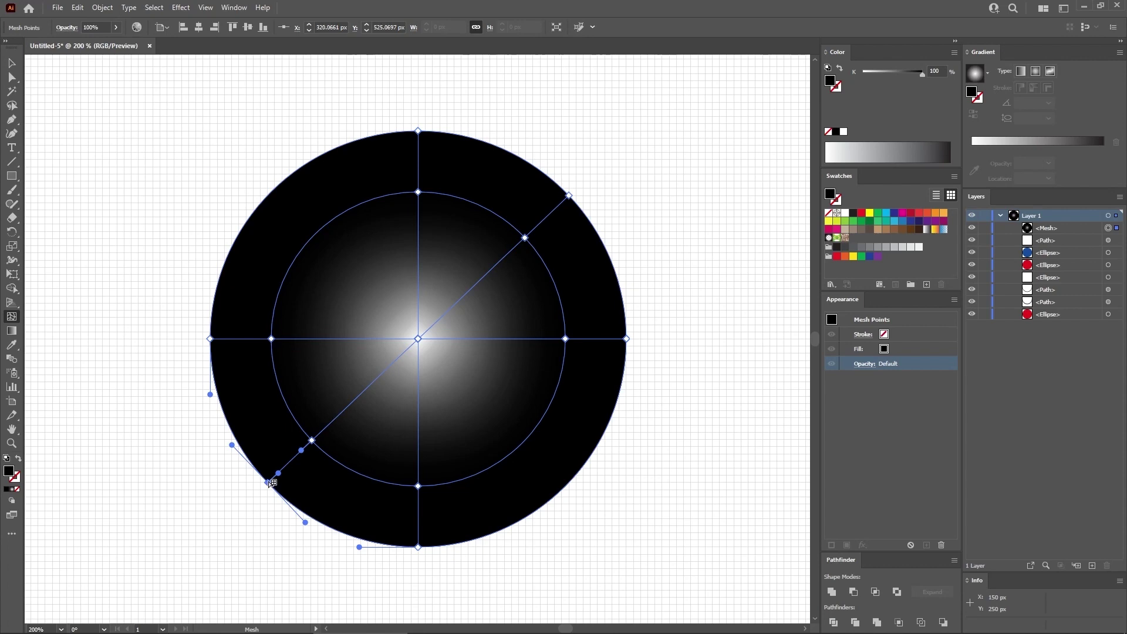
{"action": "left_click", "coordinate": [561, 490]}
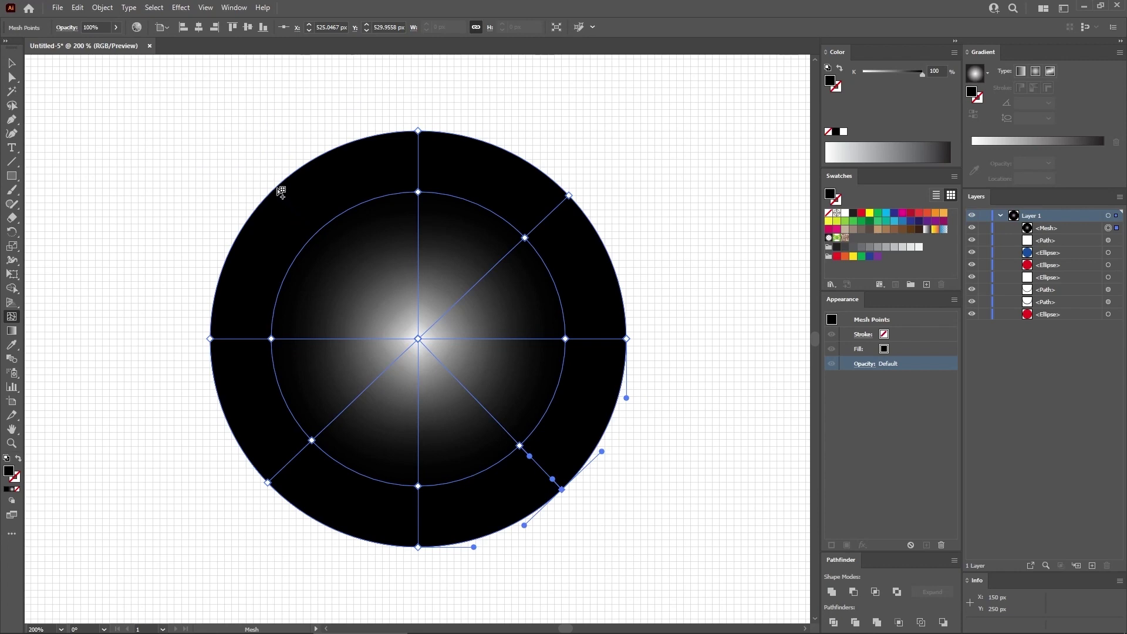
{"action": "left_click", "coordinate": [276, 189]}
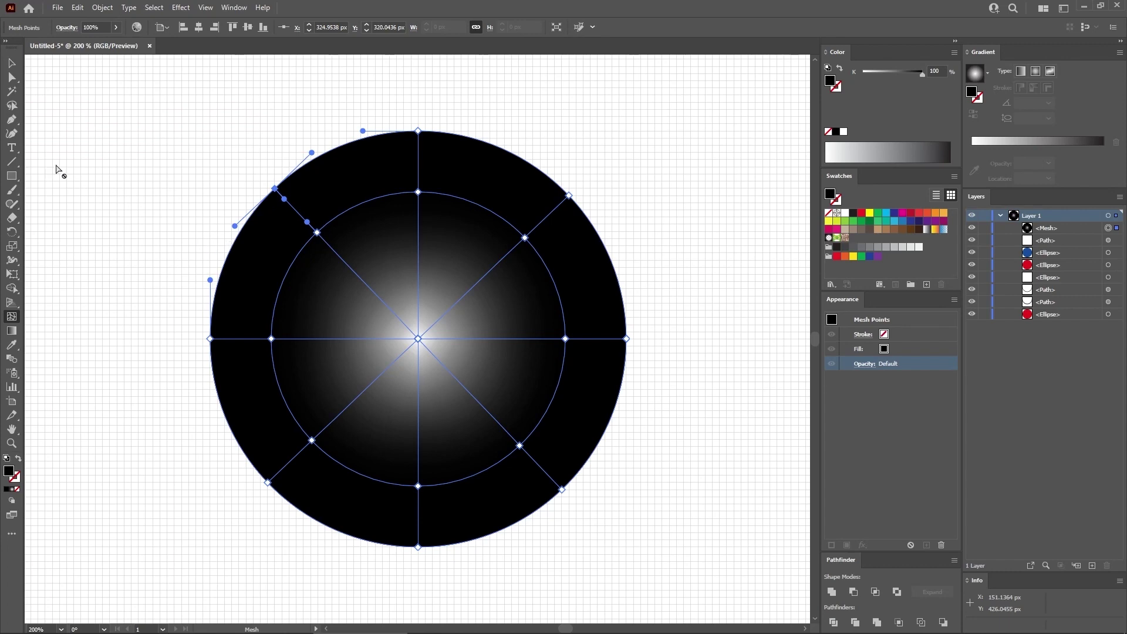
Step: Lock all the paths and ellipses beneath the mesh
{"action": "left_click", "coordinate": [13, 79]}
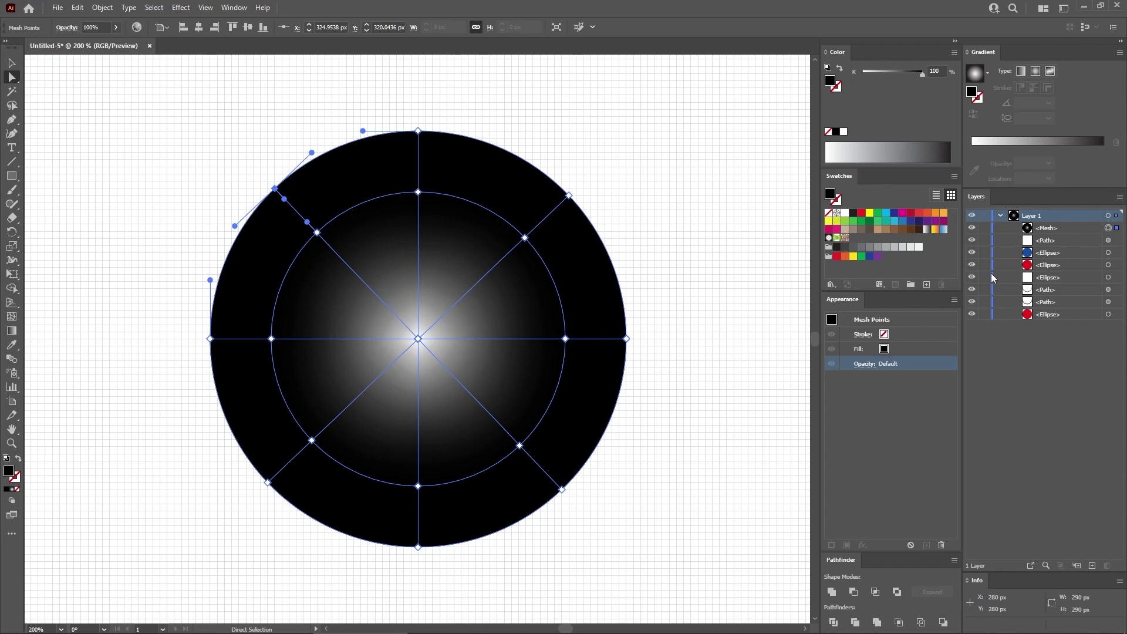
{"action": "left_click_drag", "start_coordinate": [987, 245], "coordinate": [983, 314]}
Step: Recolour the mesh points along the horizontal axis and the upper vertical spoke to RGB 255, 255, 240
{"action": "left_click_drag", "start_coordinate": [654, 322], "coordinate": [189, 360]}
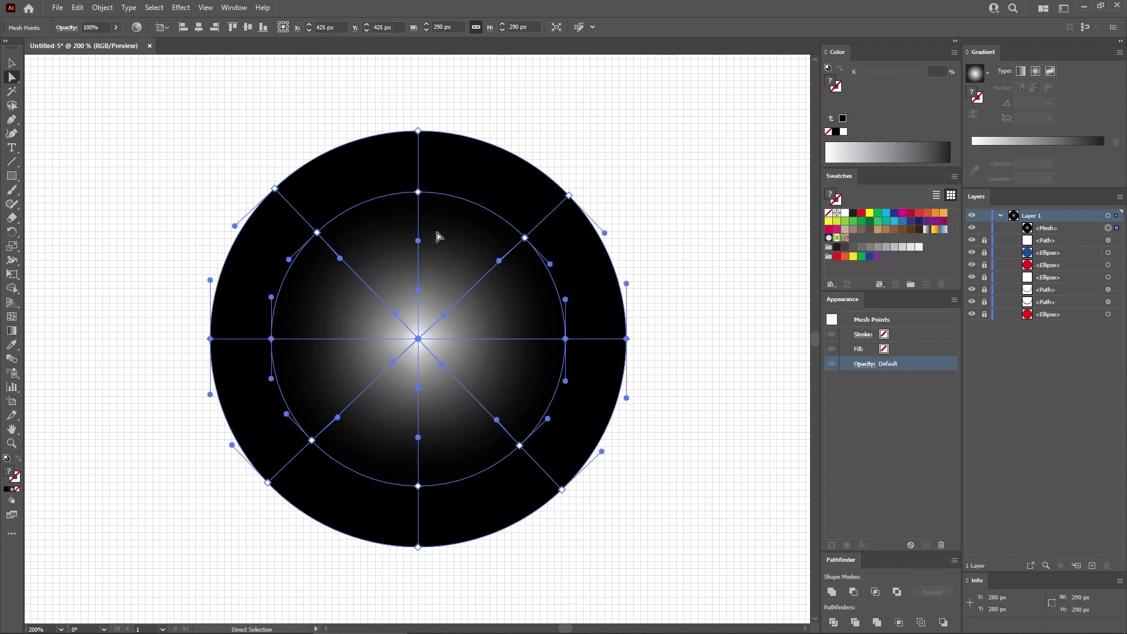
{"action": "left_click", "coordinate": [419, 193], "text": "shift"}
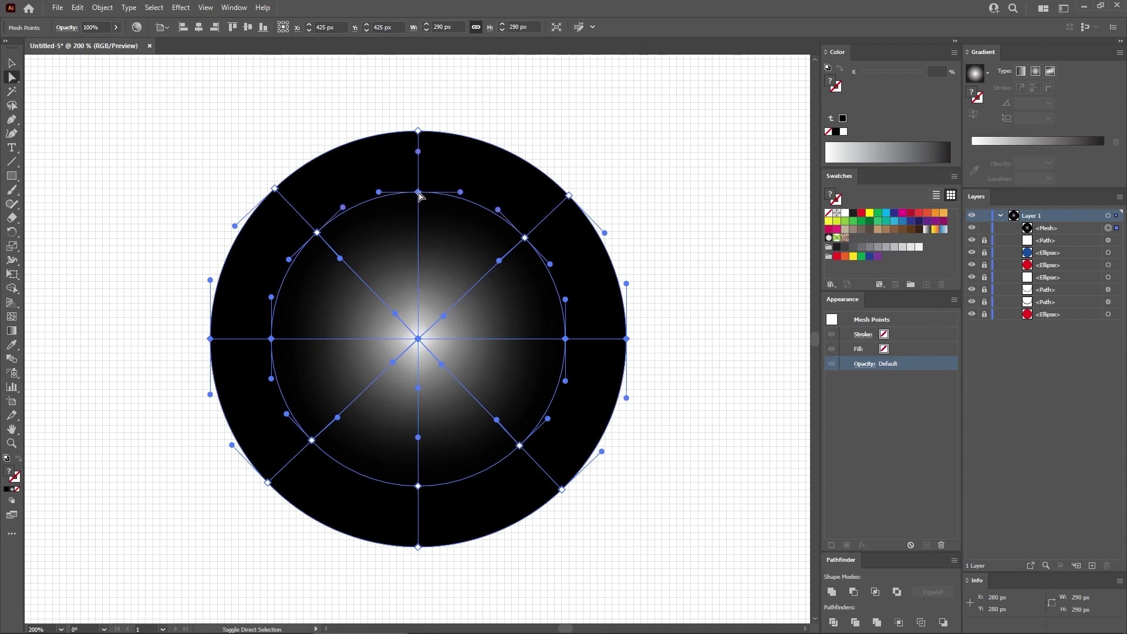
{"action": "left_click", "coordinate": [418, 131], "text": "shift"}
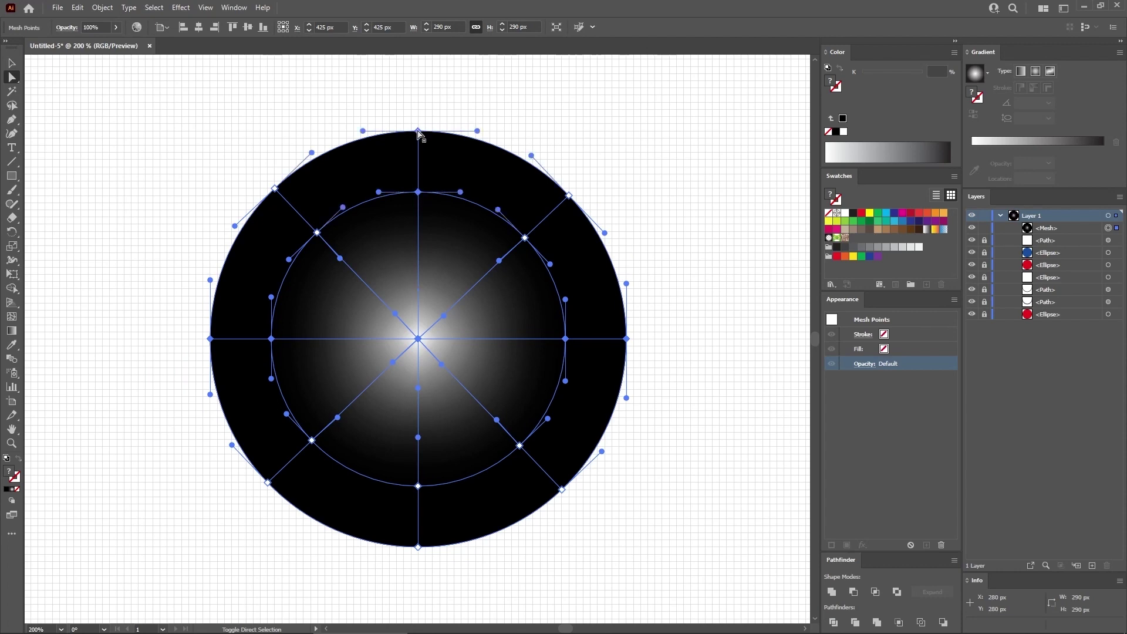
{"action": "left_click", "coordinate": [854, 214]}
{"action": "left_click", "coordinate": [937, 71]}
{"action": "type", "text": "2"}
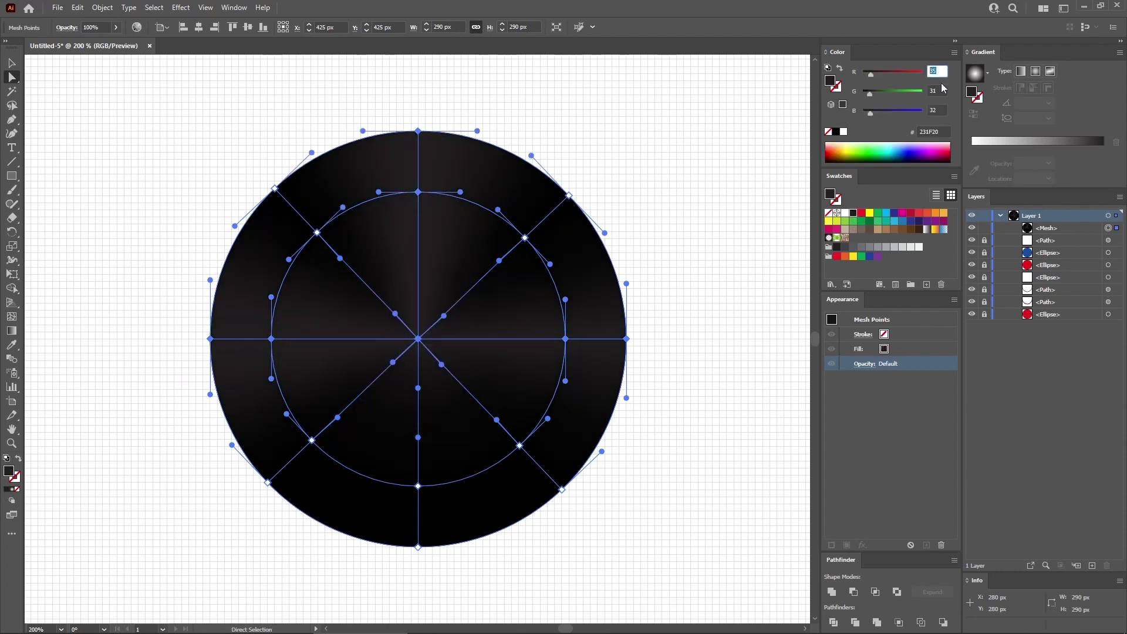
{"action": "type", "text": "55"}
{"action": "key", "text": "Tab"}
{"action": "type", "text": "255"}
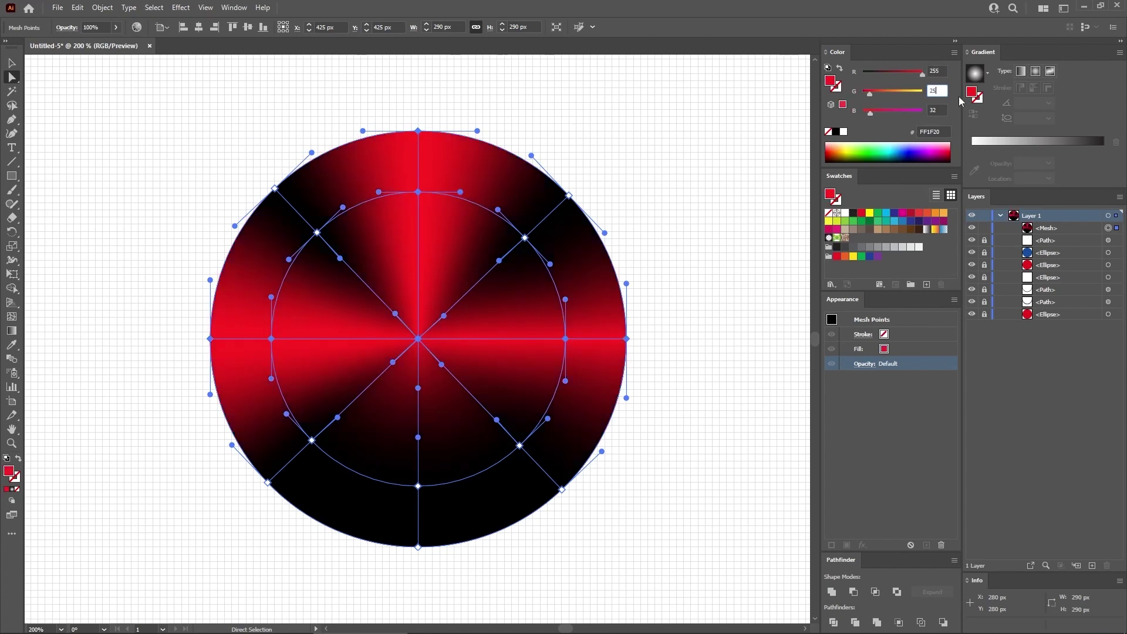
{"action": "key", "text": "Tab"}
{"action": "type", "text": "24"}
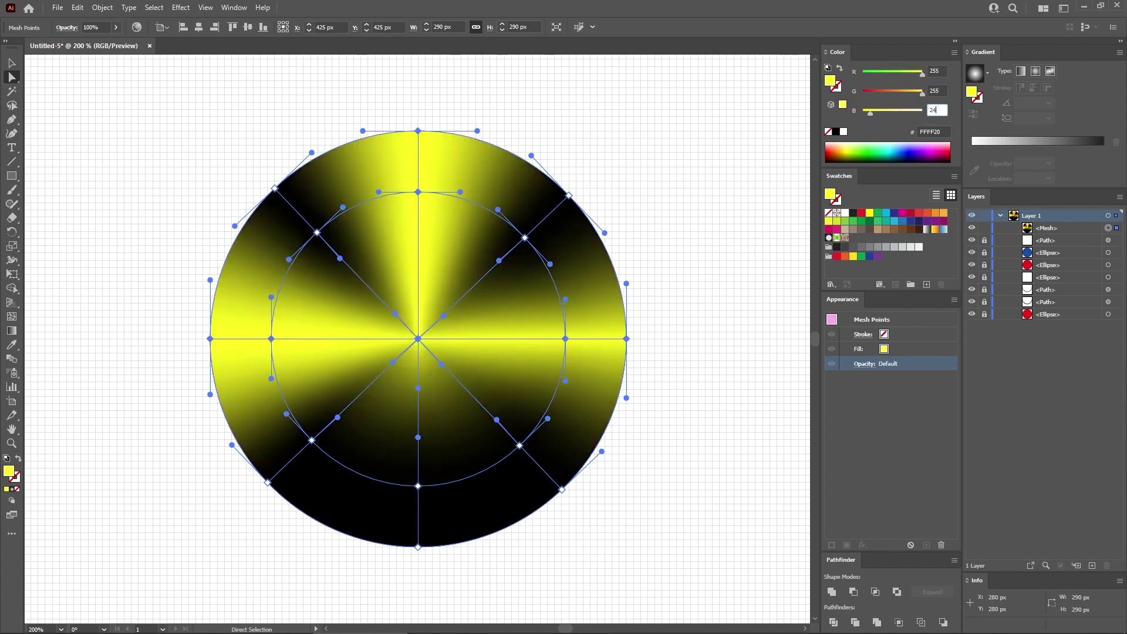
{"action": "type", "text": "0"}
{"action": "key", "text": "Return"}
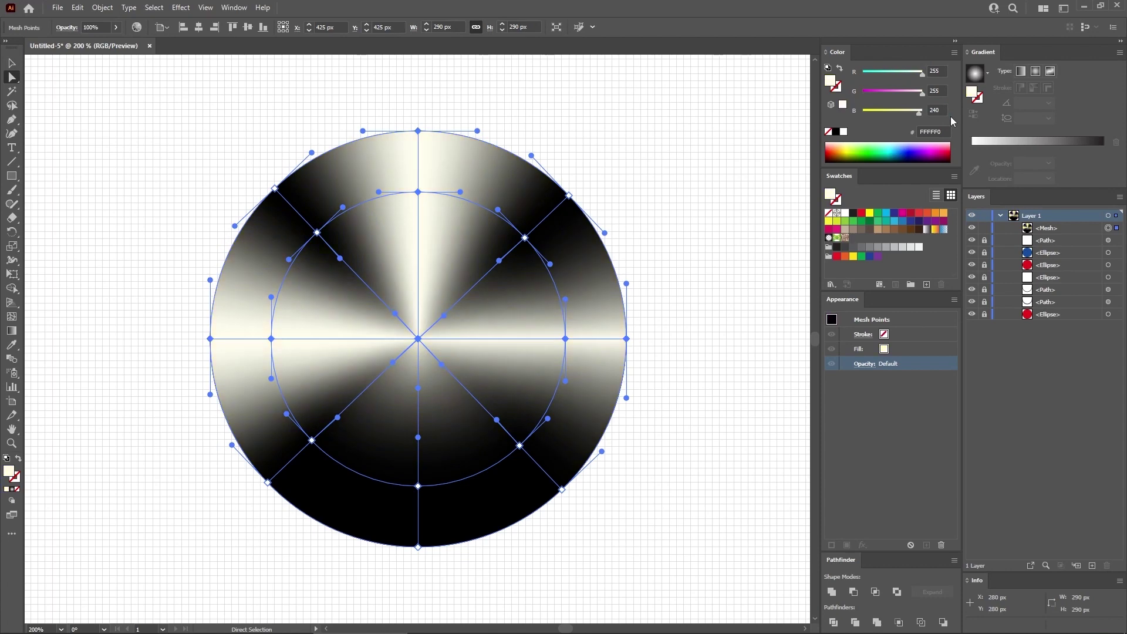
Step: Recolour the mesh points along the lower vertical spoke to RGB 255, 255, 245
{"action": "left_click", "coordinate": [405, 468]}
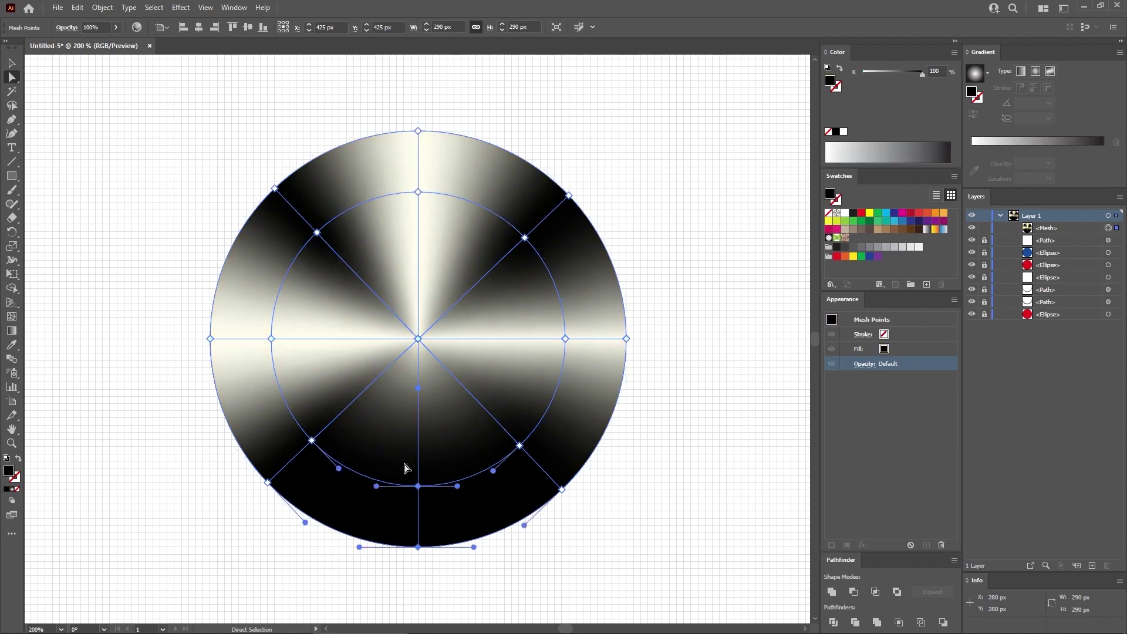
{"action": "left_click", "coordinate": [854, 214]}
{"action": "left_click", "coordinate": [937, 71]}
{"action": "type", "text": "255"}
{"action": "key", "text": "Tab"}
{"action": "type", "text": "255"}
{"action": "key", "text": "Tab"}
{"action": "type", "text": "2"}
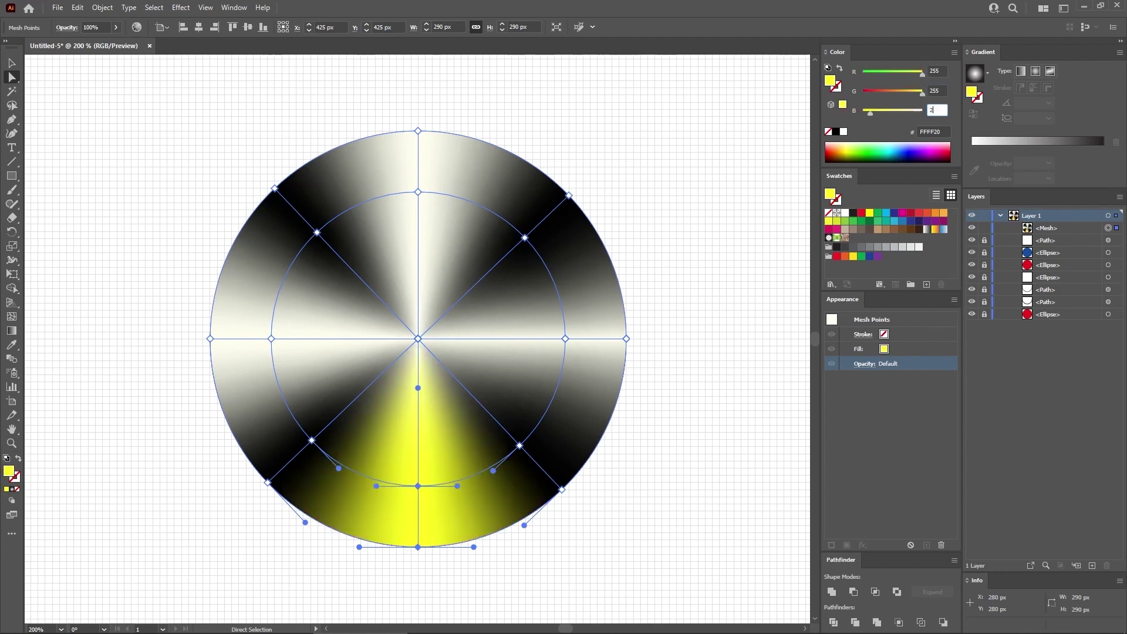
{"action": "type", "text": "45"}
{"action": "key", "text": "Return"}
Step: Recolour the two rim mesh points at the upper-left and lower-right ends of the diagonal to RGB 87, 89, 91
{"action": "left_click", "coordinate": [552, 481]}
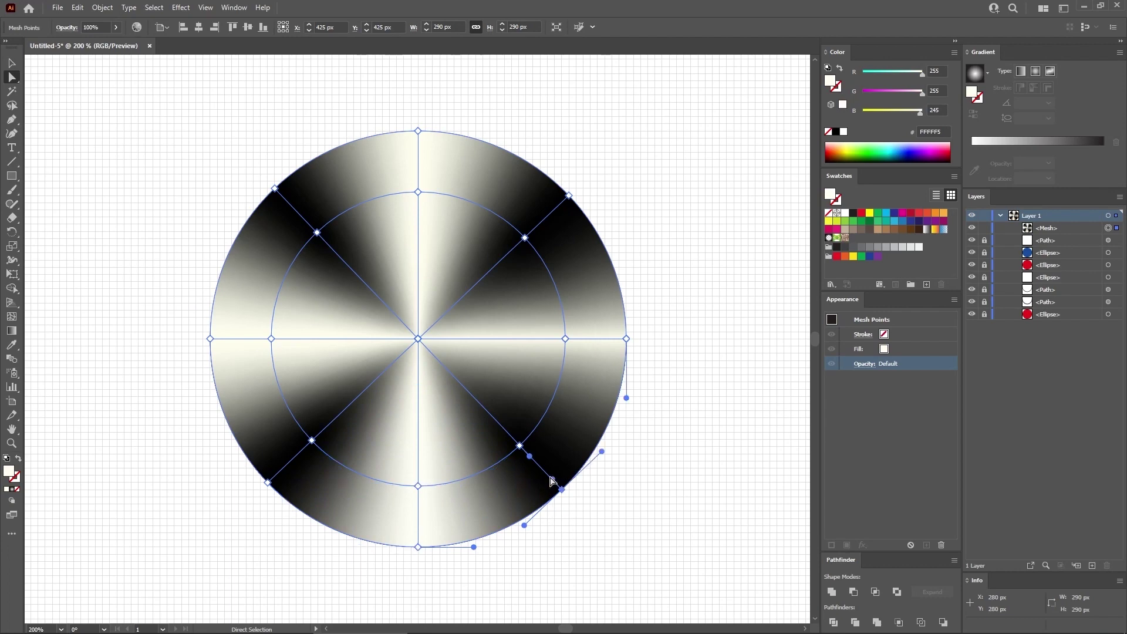
{"action": "left_click", "coordinate": [275, 189], "text": "shift"}
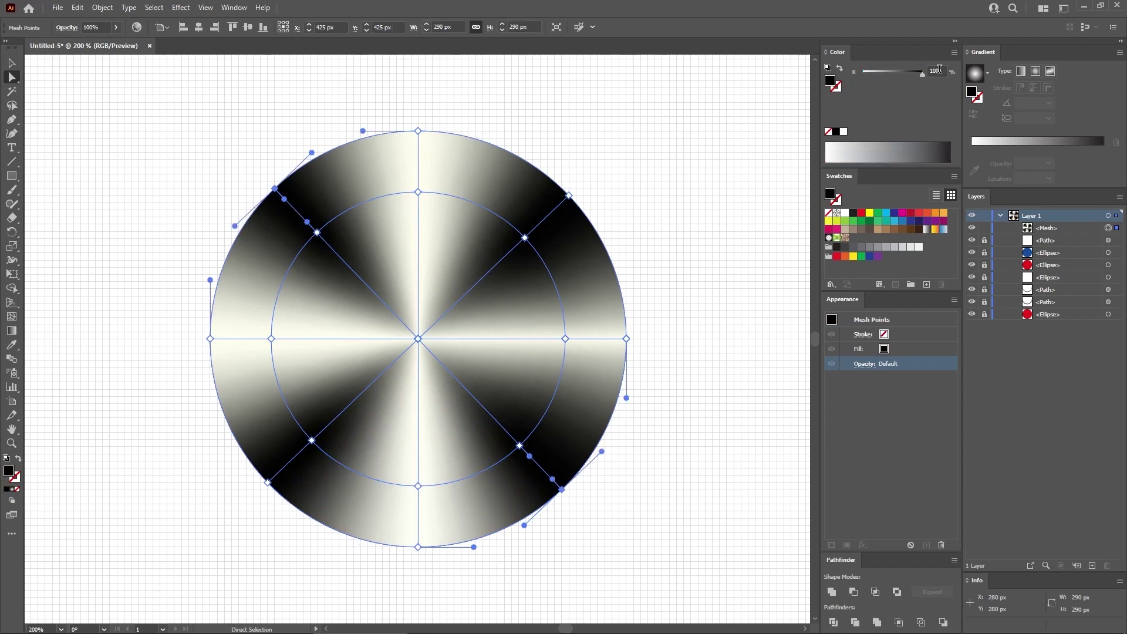
{"action": "left_click", "coordinate": [853, 213]}
{"action": "left_click", "coordinate": [937, 71]}
{"action": "type", "text": "87"}
{"action": "key", "text": "Tab"}
{"action": "type", "text": "89"}
{"action": "key", "text": "Tab"}
{"action": "type", "text": "91"}
{"action": "key", "text": "Return"}
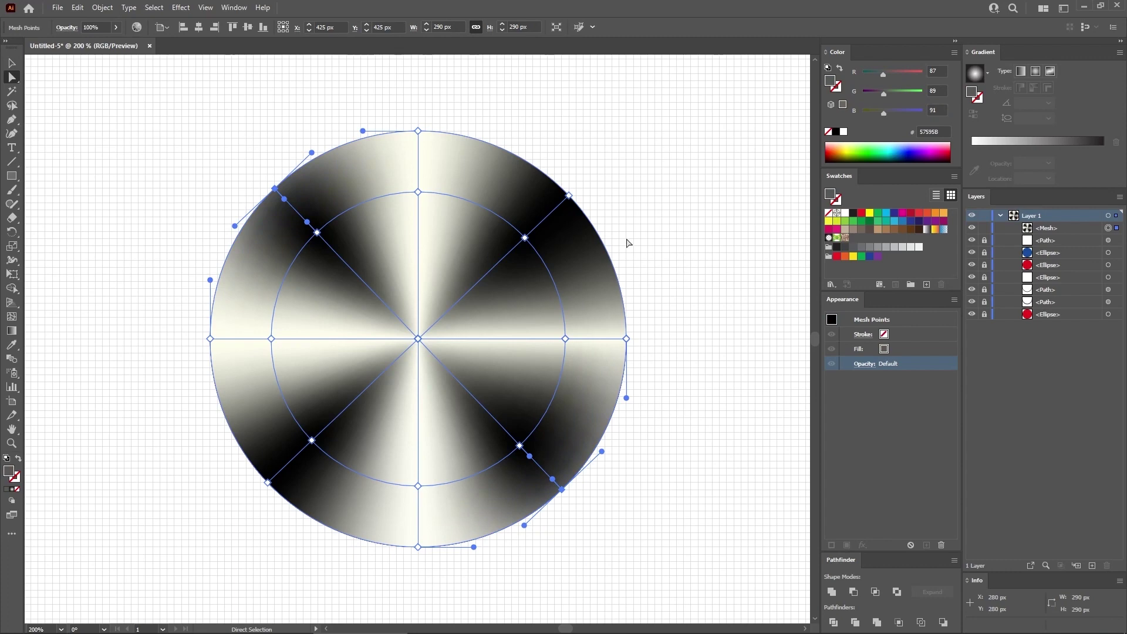
Step: Recolour the remaining black mesh points on both diagonals, on the inner ring and rim, to RGB 130, 133, 135
{"action": "left_click", "coordinate": [499, 265]}
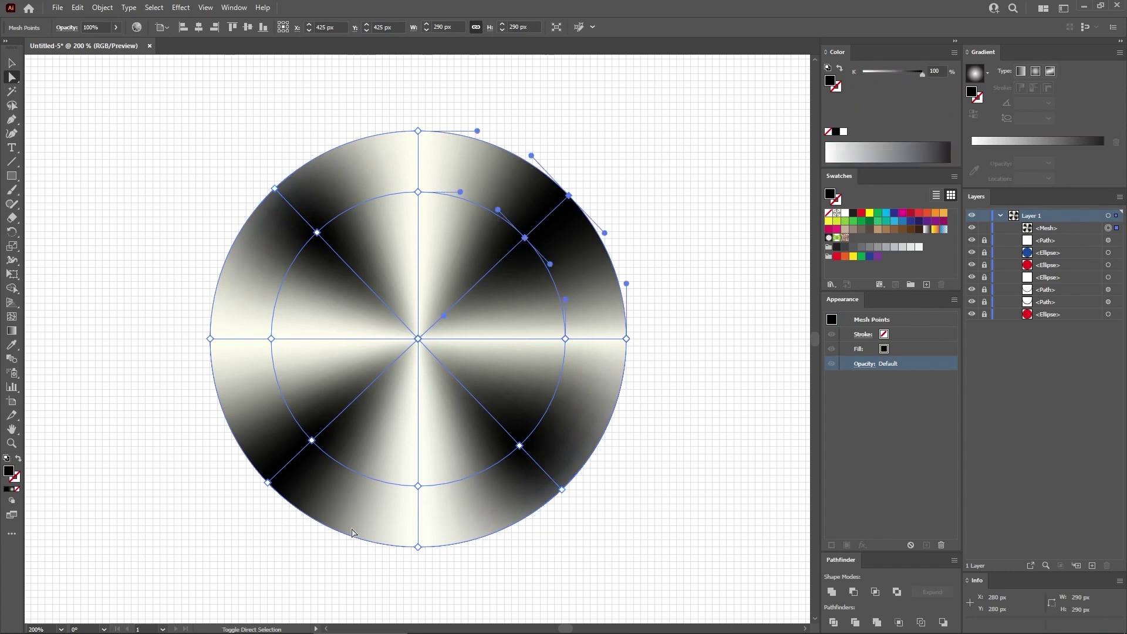
{"action": "left_click_drag", "start_coordinate": [331, 554], "coordinate": [243, 414]}
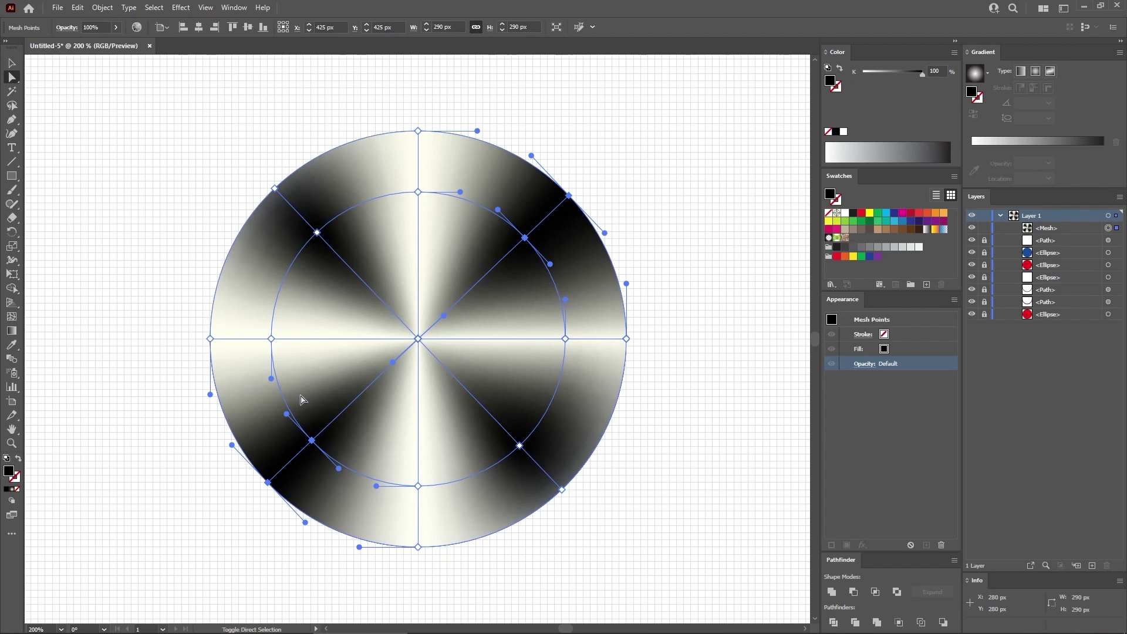
{"action": "left_click", "coordinate": [317, 232], "text": "shift"}
{"action": "left_click", "coordinate": [520, 445], "text": "shift"}
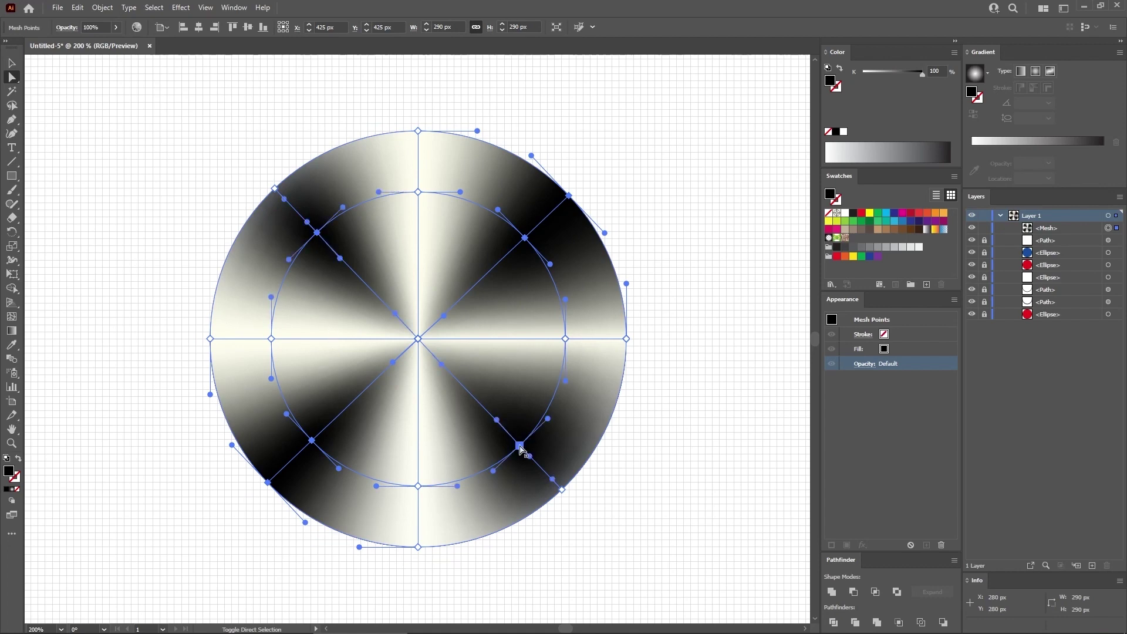
{"action": "left_click", "coordinate": [859, 226]}
{"action": "left_click", "coordinate": [939, 71]}
{"action": "type", "text": "13"}
{"action": "key", "text": "Tab"}
{"action": "type", "text": "133"}
{"action": "key", "text": "Tab"}
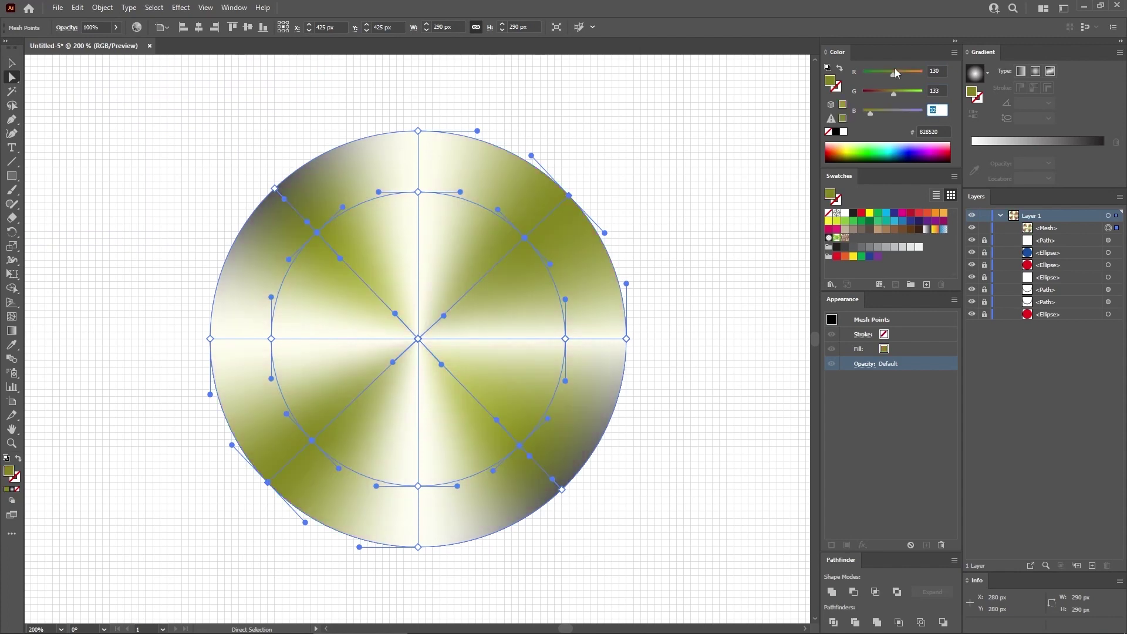
{"action": "type", "text": "135"}
{"action": "key", "text": "Return"}
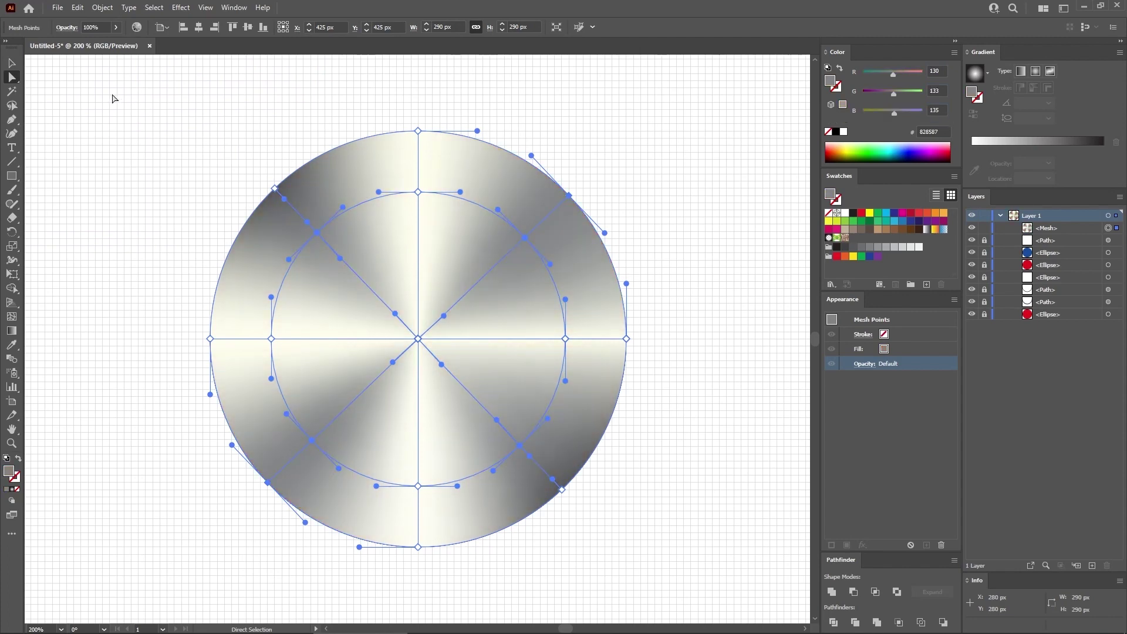
Step: Set the whole mesh's blending mode to Multiply and deselect it
{"action": "left_click", "coordinate": [12, 63]}
{"action": "left_click", "coordinate": [344, 210]}
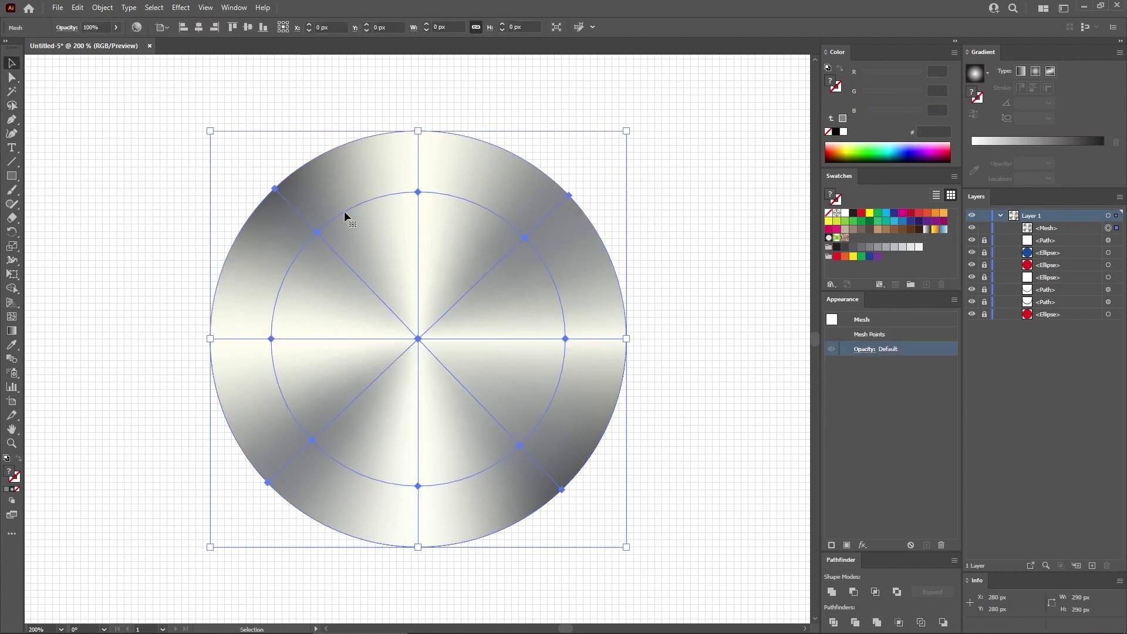
{"action": "left_click", "coordinate": [66, 27]}
{"action": "left_click", "coordinate": [46, 47]}
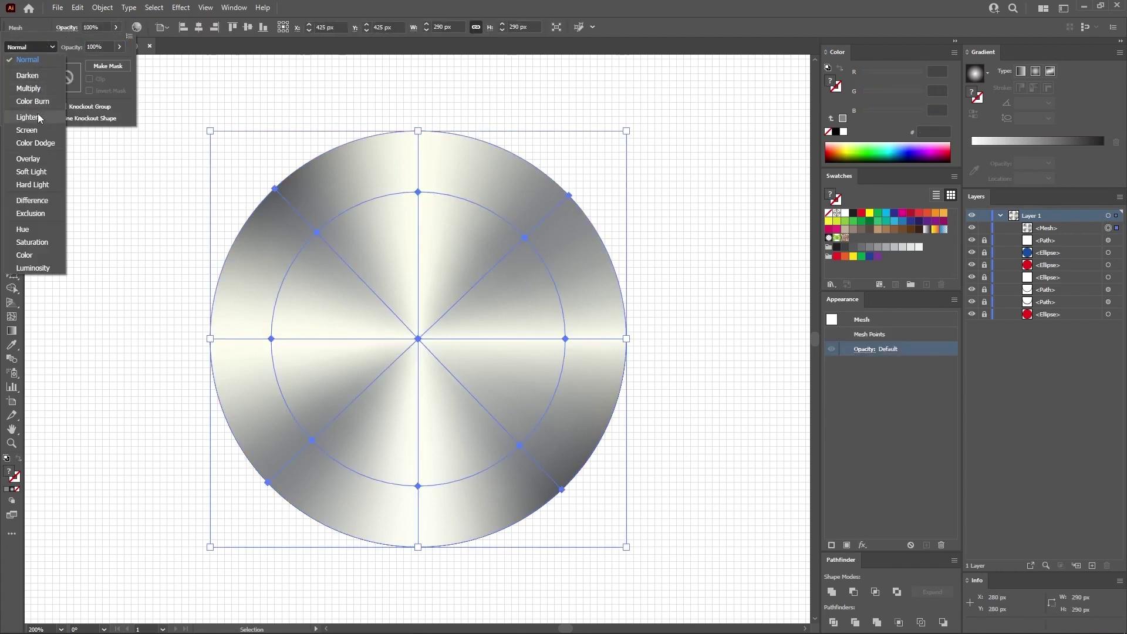
{"action": "left_click", "coordinate": [29, 88]}
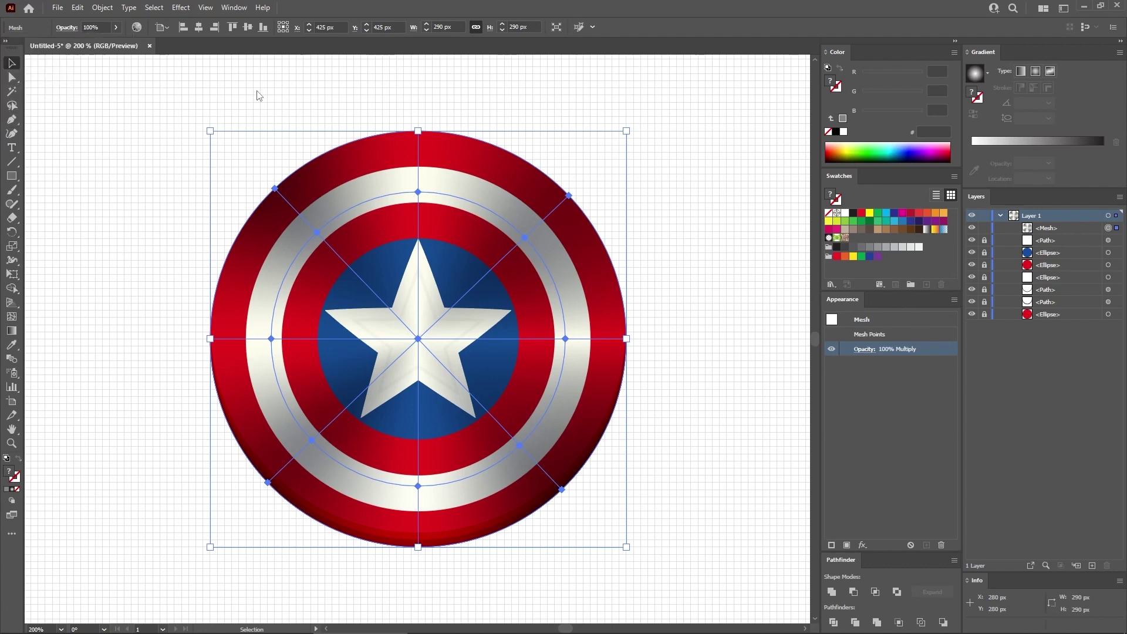
{"action": "left_click", "coordinate": [716, 134]}
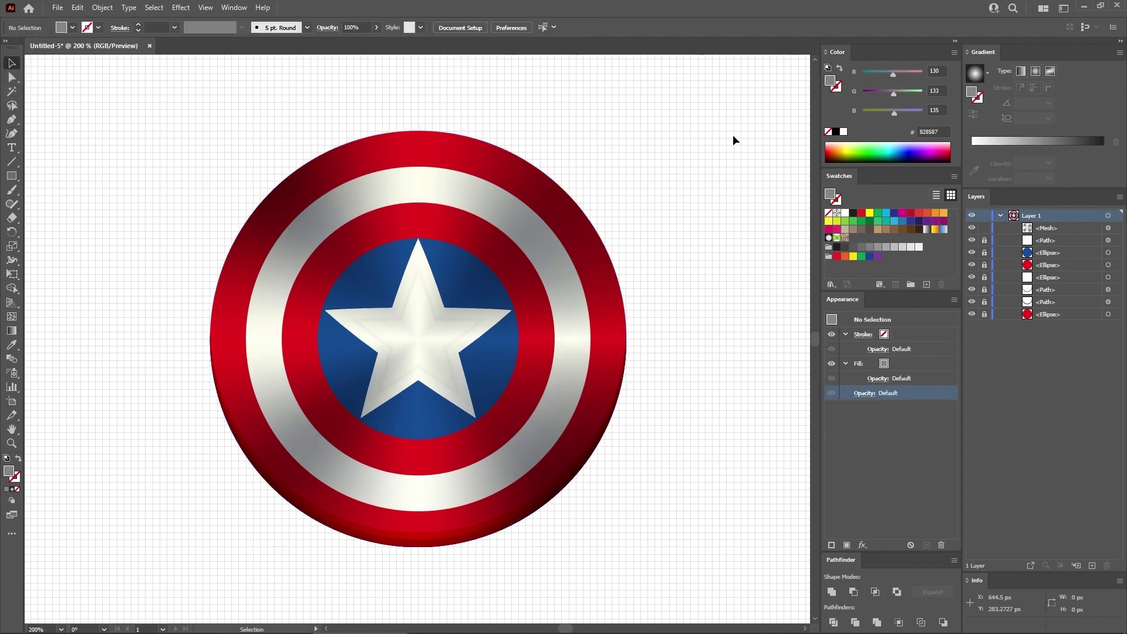
Step: Paste a copy of the 290 px red ellipse in front of the mesh and fill it with black
{"action": "key", "text": "ctrl+f"}
{"action": "key", "text": "v"}
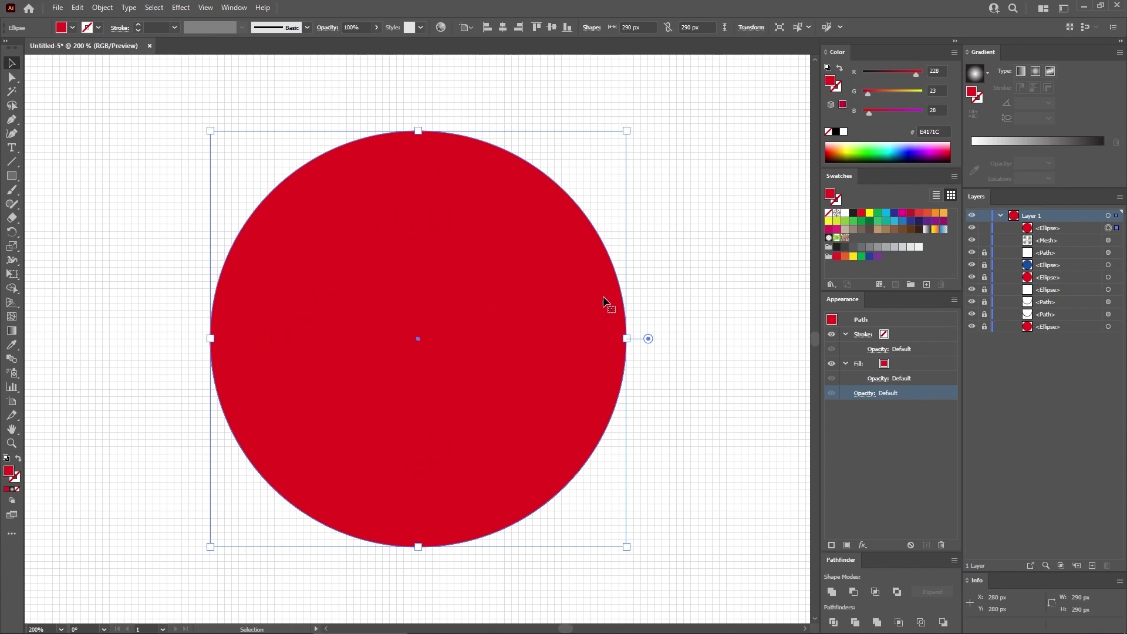
{"action": "left_click_drag", "start_coordinate": [913, 73], "coordinate": [854, 111]}
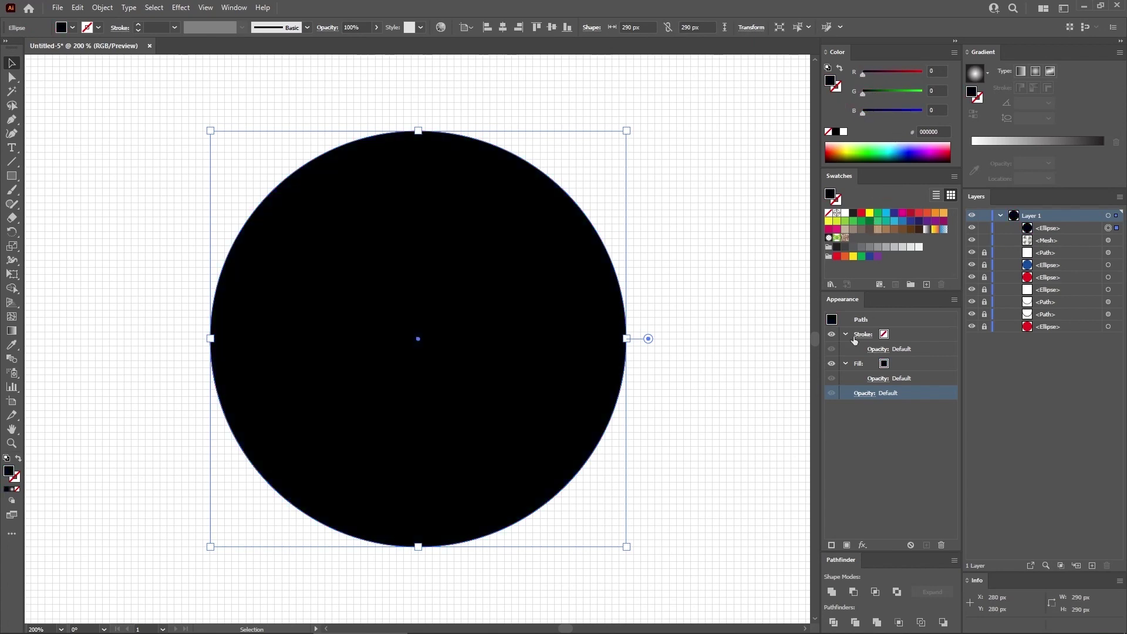
Step: Set the blending mode of the black ellipse's fill to Overlay
{"action": "left_click", "coordinate": [910, 364]}
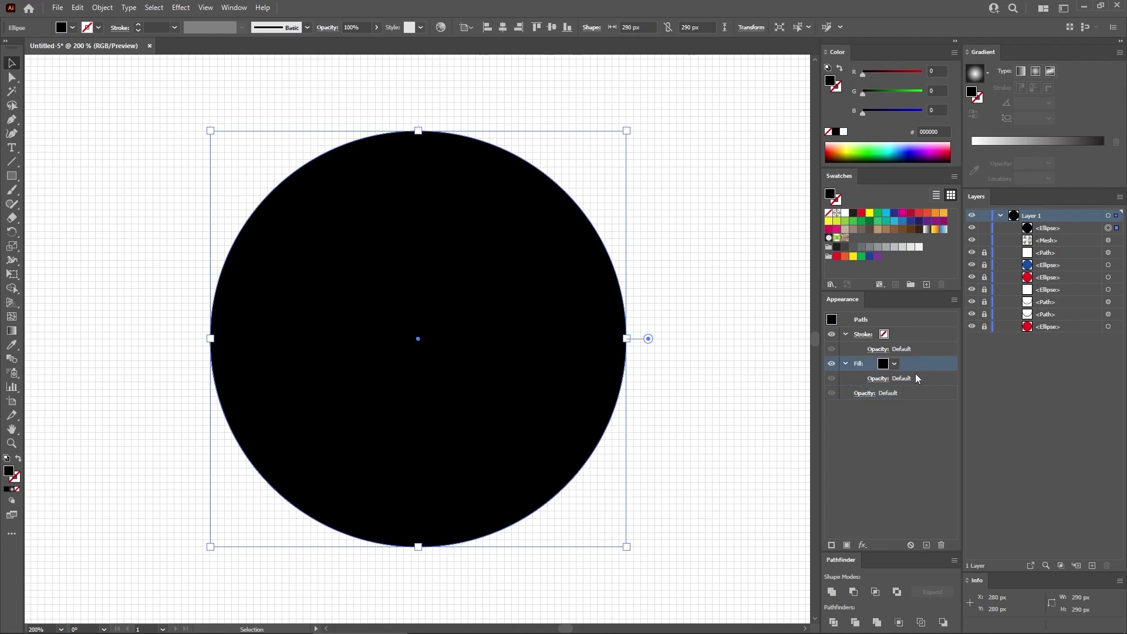
{"action": "left_click", "coordinate": [884, 382]}
{"action": "left_click", "coordinate": [797, 402]}
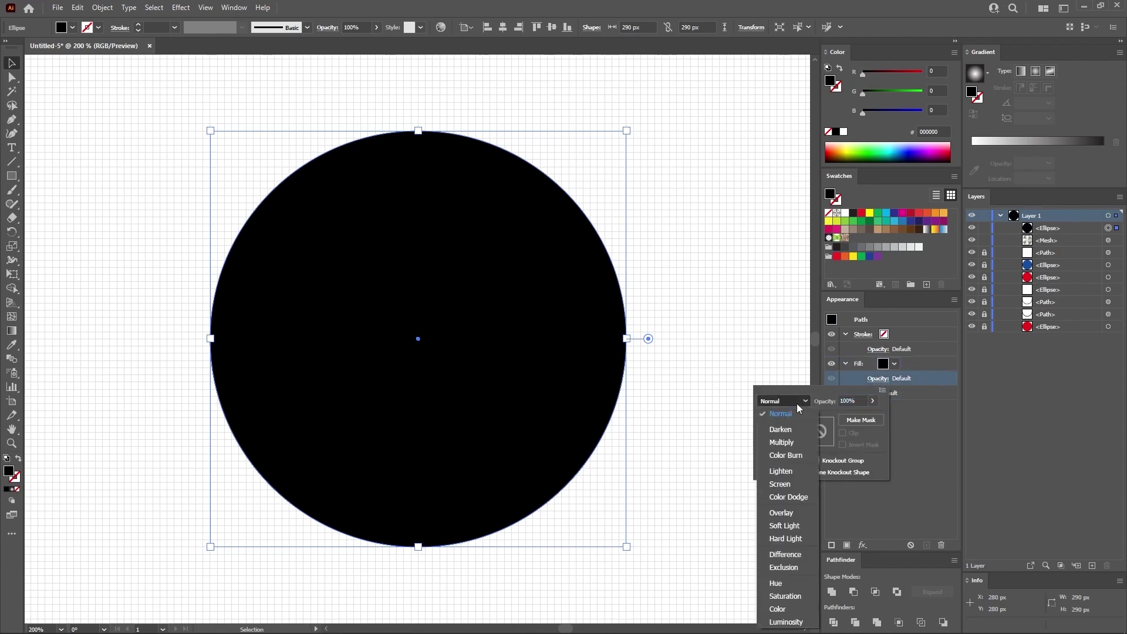
{"action": "left_click", "coordinate": [781, 512]}
{"action": "left_click", "coordinate": [921, 381]}
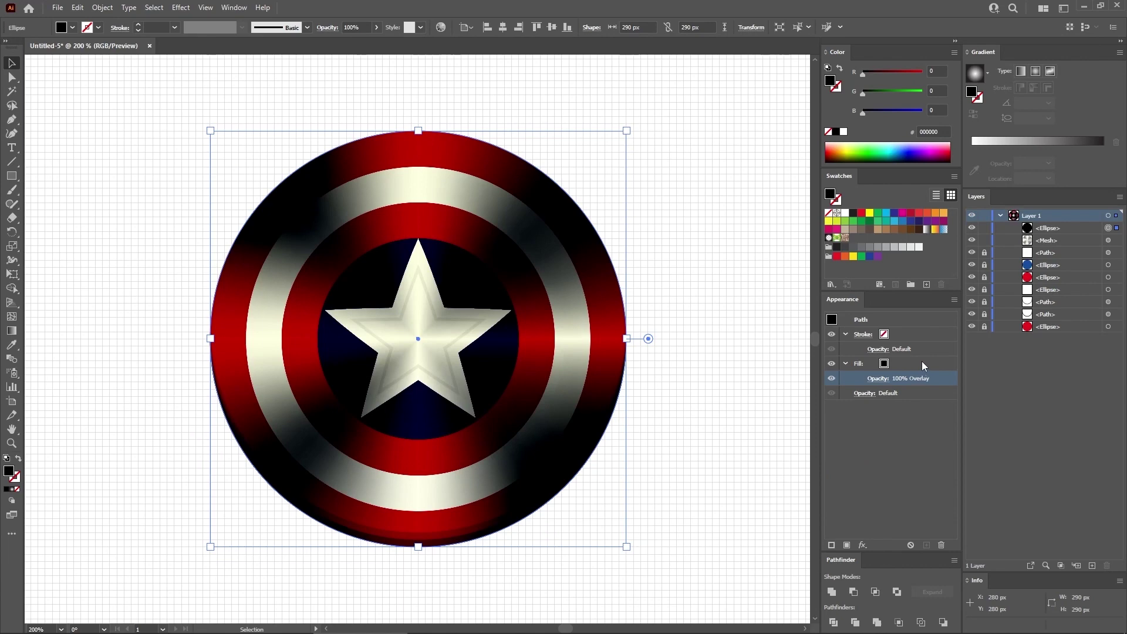
Step: Apply an Offset Path effect of -2 px to the ellipse's Overlay fill
{"action": "left_click", "coordinate": [921, 363]}
{"action": "left_click", "coordinate": [189, 10]}
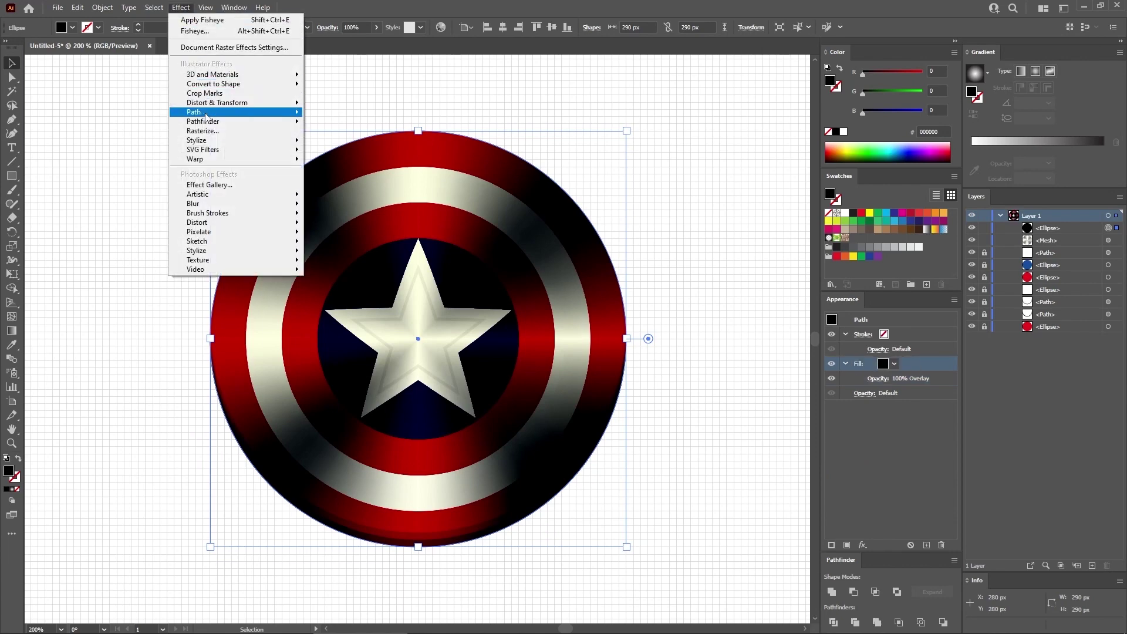
{"action": "mouse_move", "coordinate": [247, 112]}
{"action": "left_click", "coordinate": [340, 114]}
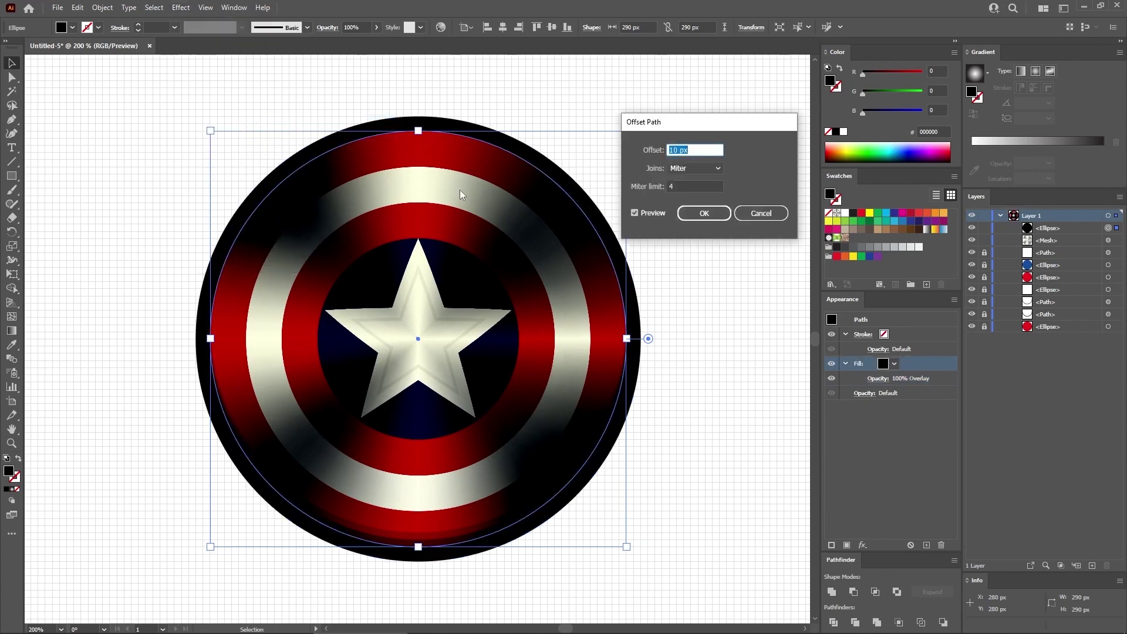
{"action": "type", "text": "-2"}
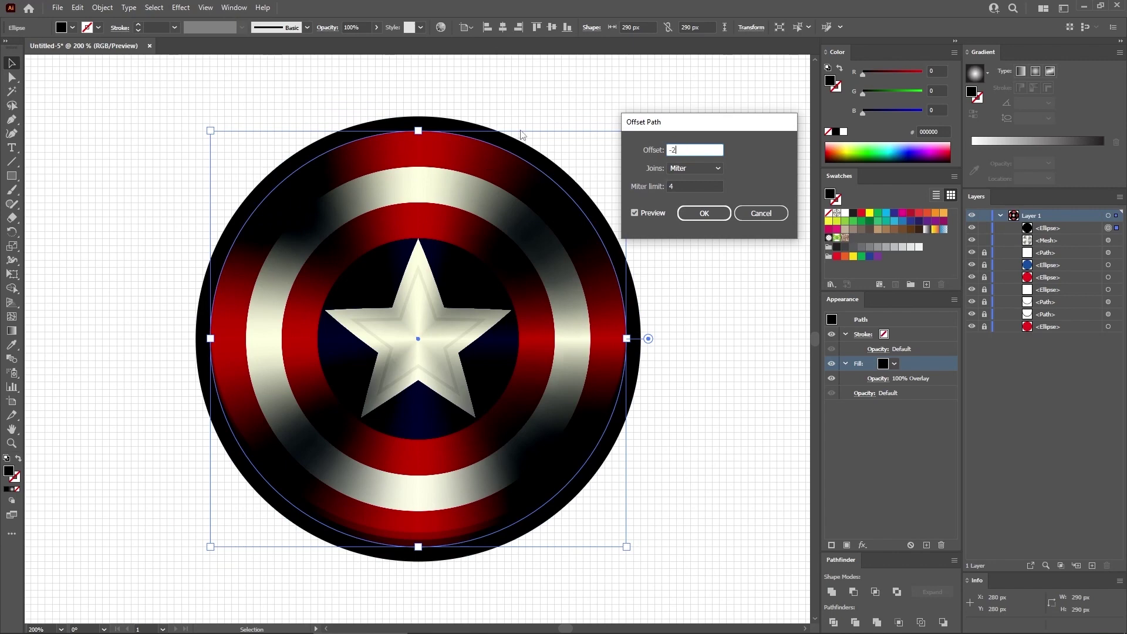
{"action": "left_click", "coordinate": [704, 213]}
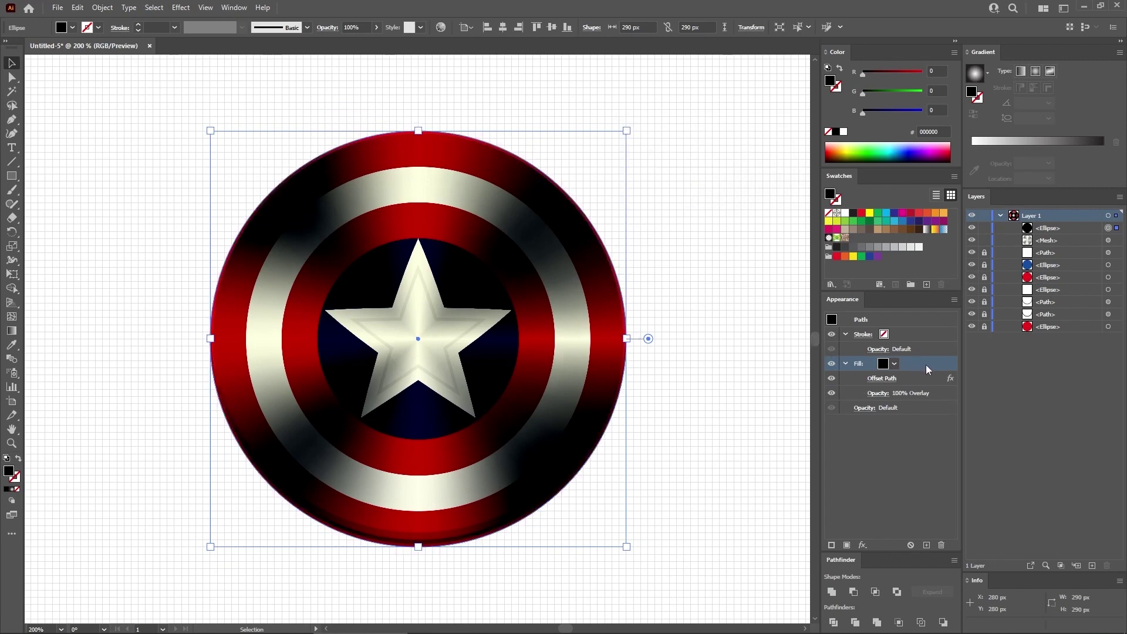
Step: Add a Film Grain effect to the ellipse's Overlay fill
{"action": "left_click", "coordinate": [181, 7]}
{"action": "mouse_move", "coordinate": [217, 195]}
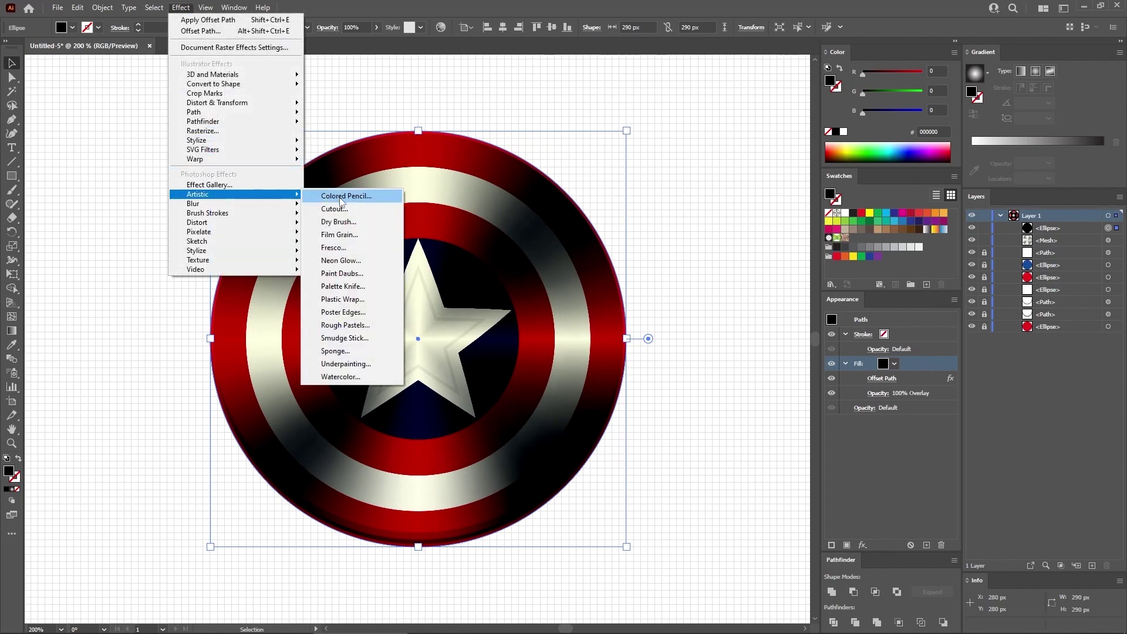
{"action": "left_click", "coordinate": [340, 234]}
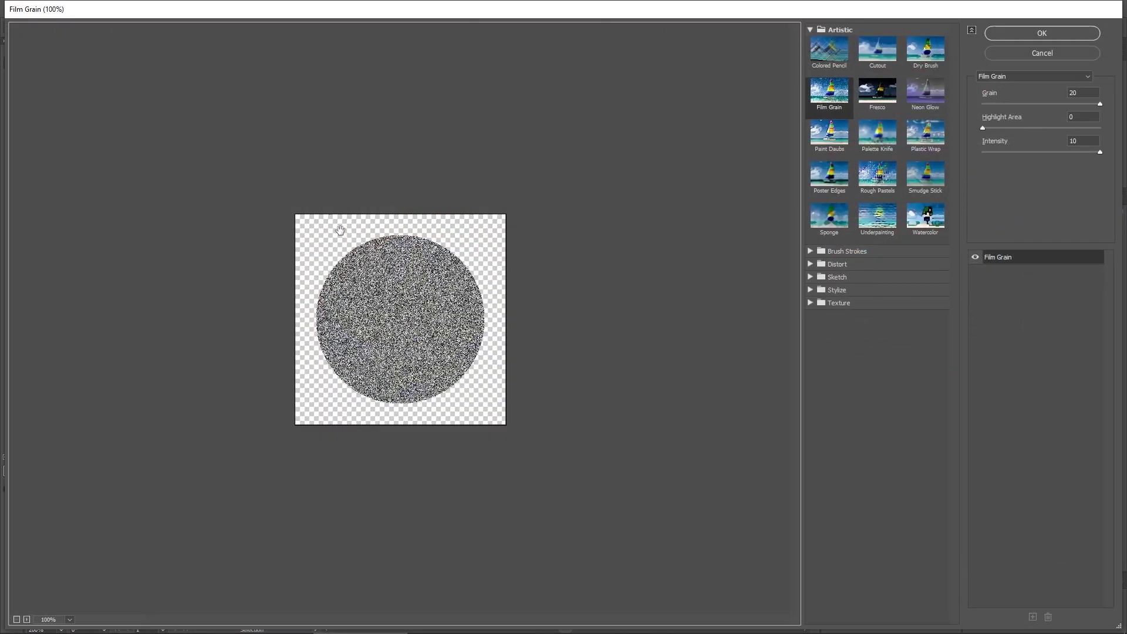
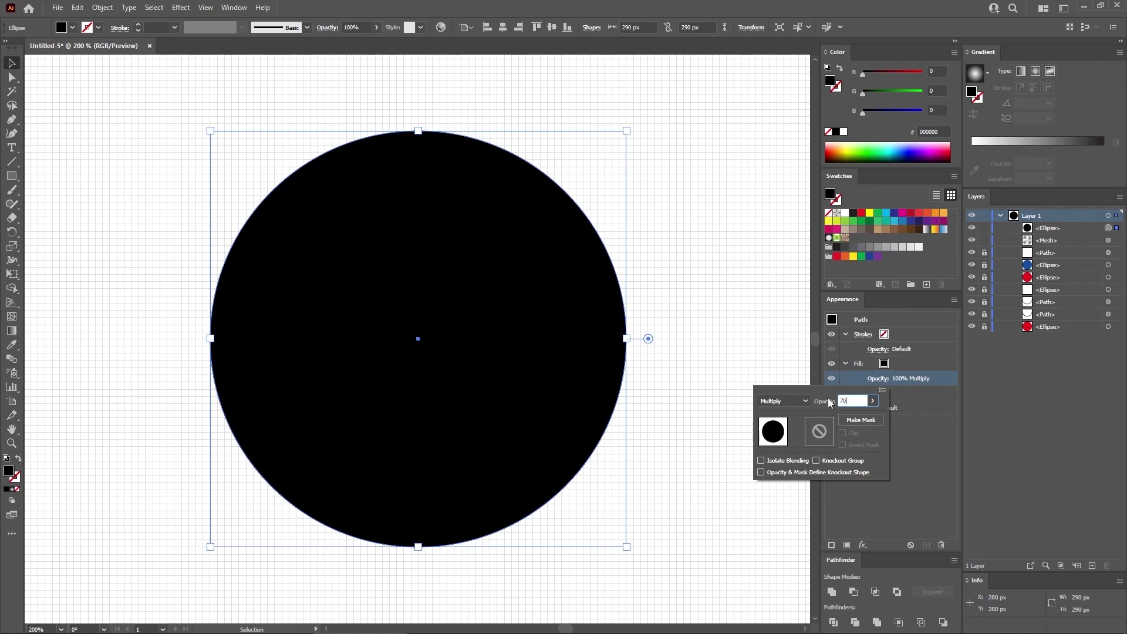
Step: Set the ellipse's upper Multiply fill to 70% opacity and change it to a radial gradient
{"action": "key", "text": "Return"}
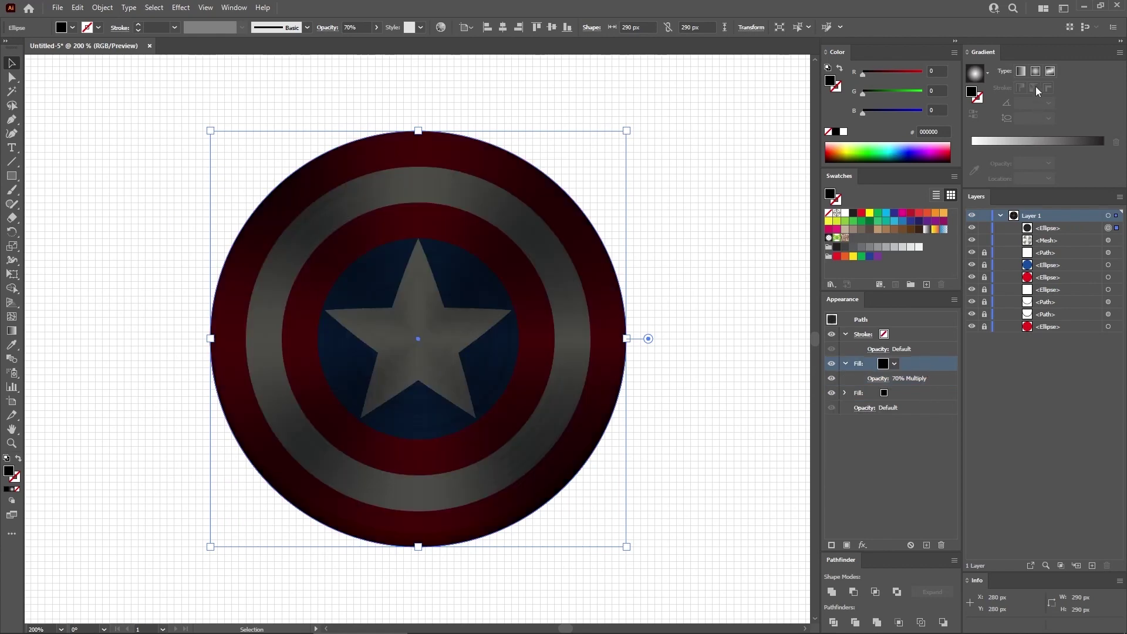
{"action": "left_click", "coordinate": [1035, 72]}
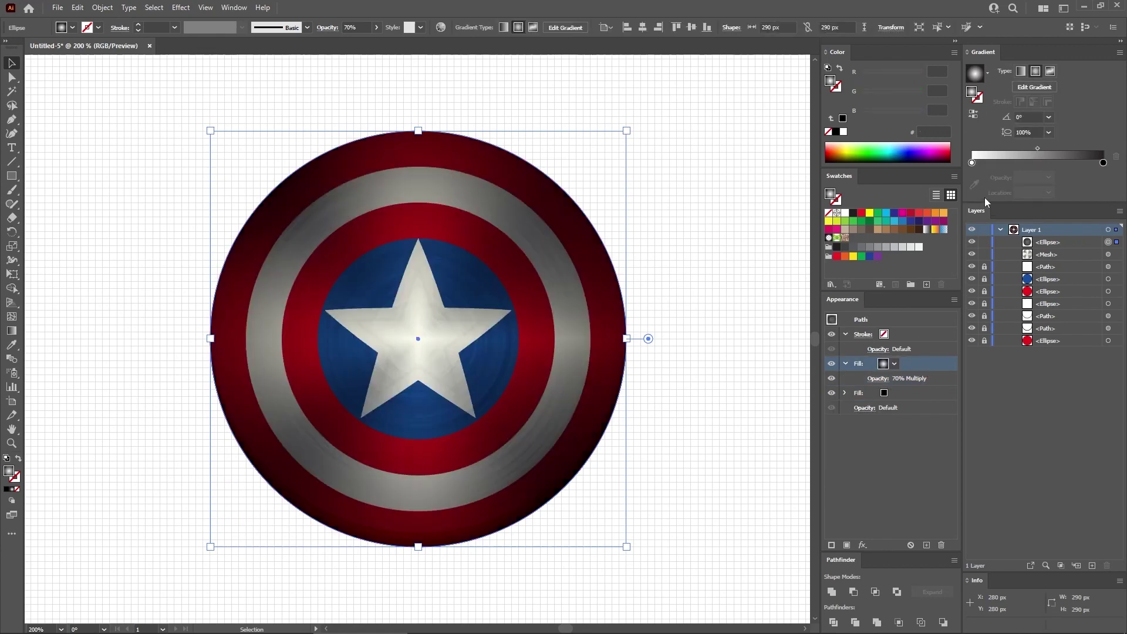
Step: Switch the gradient's black end stop to RGB and set its opacity to 70%
{"action": "double_click", "coordinate": [1104, 163]}
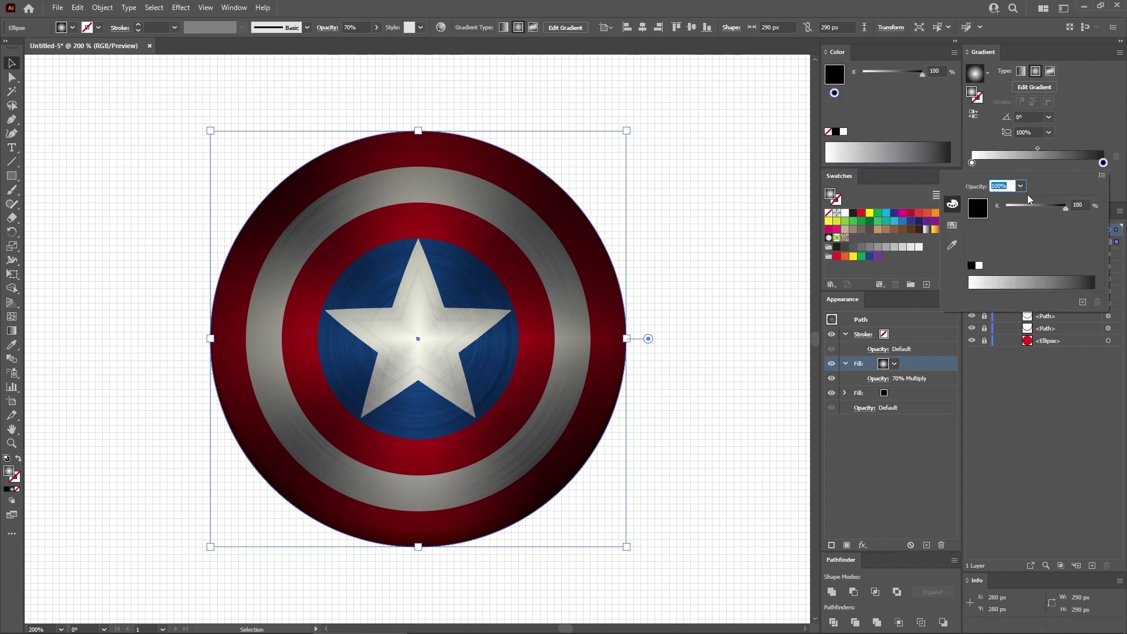
{"action": "left_click", "coordinate": [1101, 175]}
{"action": "left_click", "coordinate": [1061, 187]}
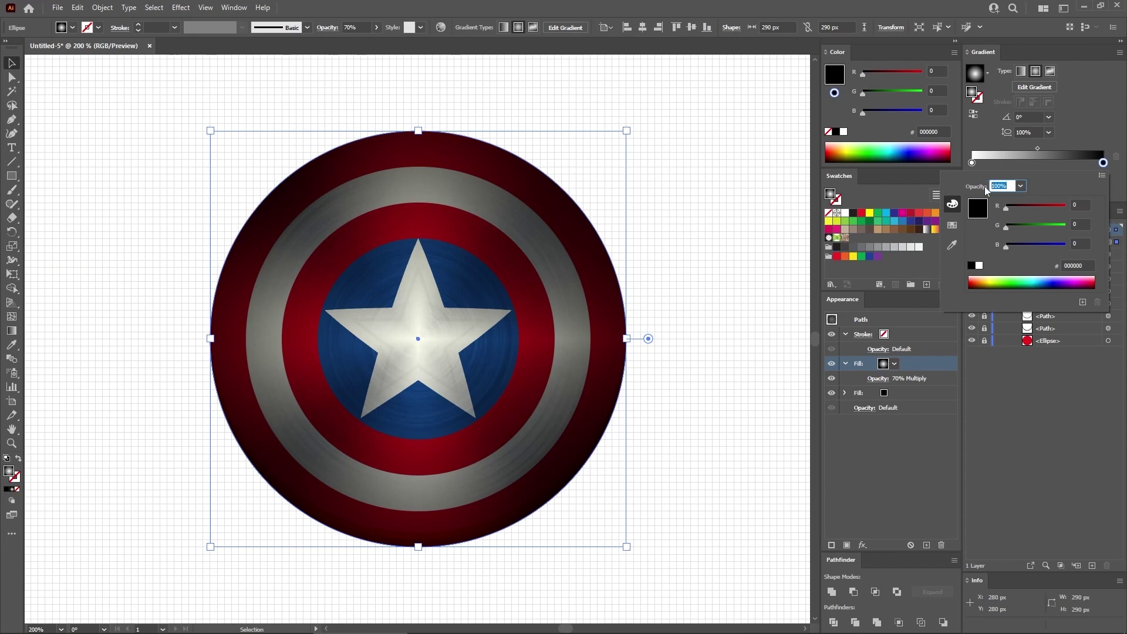
{"action": "type", "text": "70"}
{"action": "left_click", "coordinate": [1117, 187]}
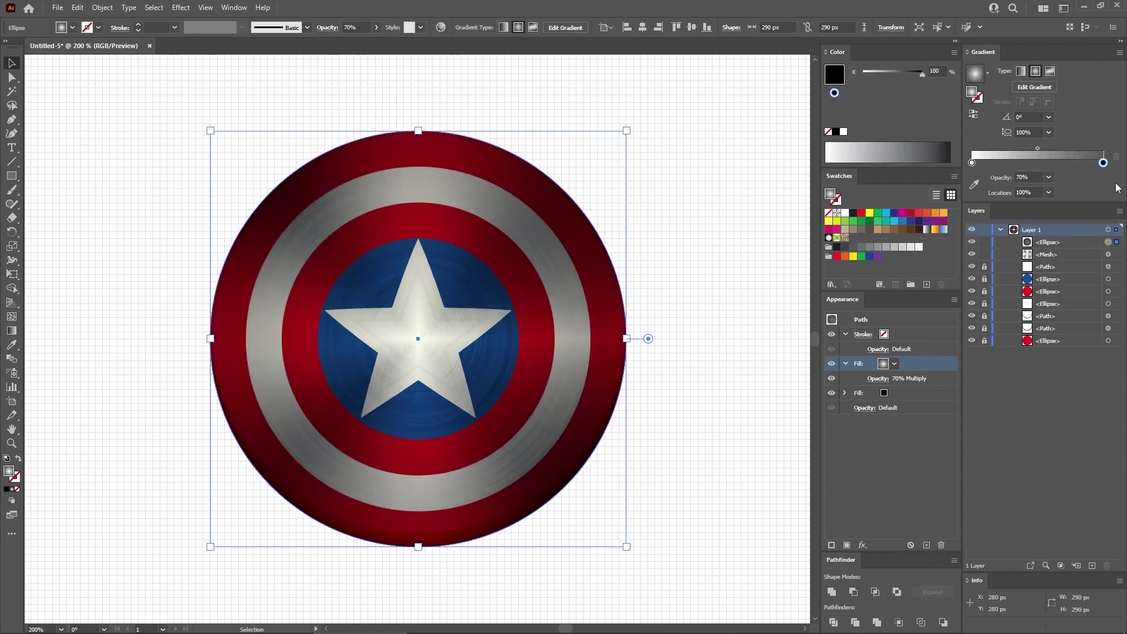
Step: Move the gradient's white stop to location 85%
{"action": "left_click_drag", "start_coordinate": [972, 163], "coordinate": [1081, 163]}
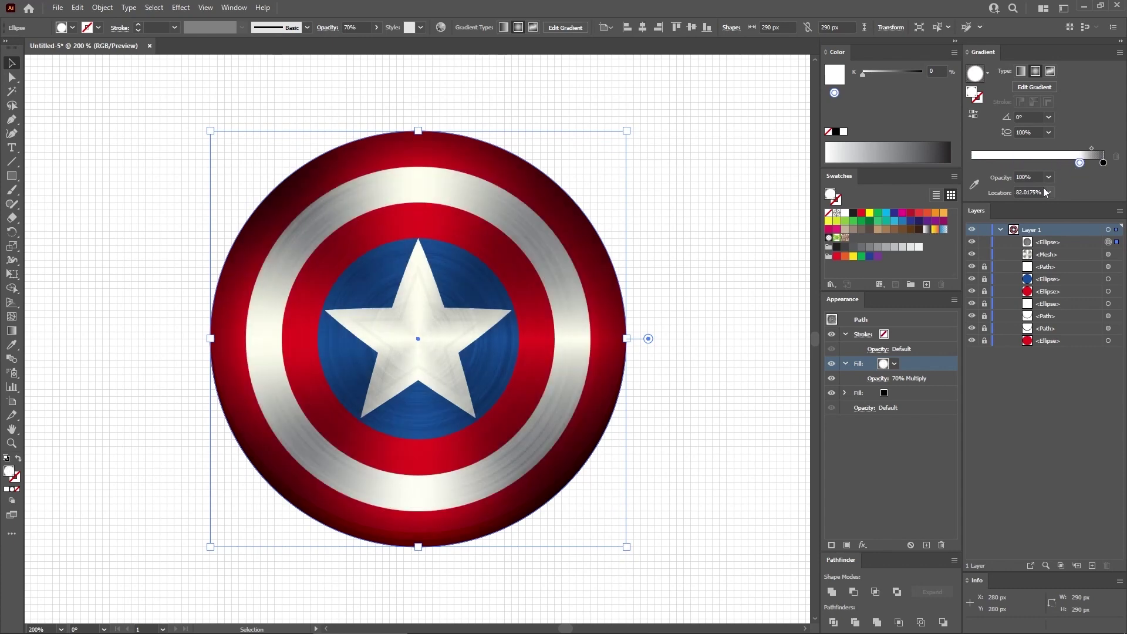
{"action": "left_click_drag", "start_coordinate": [1016, 190], "coordinate": [1048, 196]}
{"action": "type", "text": "85"}
{"action": "key", "text": "Return"}
Step: Switch the gradient's white stop to RGB and set its opacity to 50%
{"action": "double_click", "coordinate": [1083, 163]}
{"action": "left_click", "coordinate": [1104, 175]}
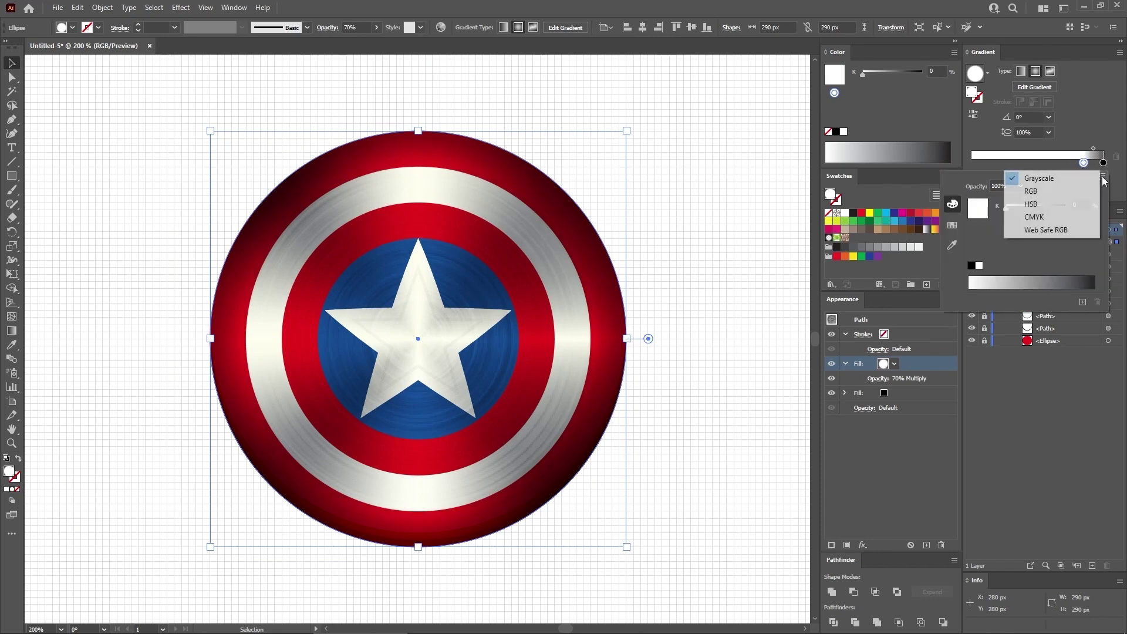
{"action": "left_click", "coordinate": [1059, 190]}
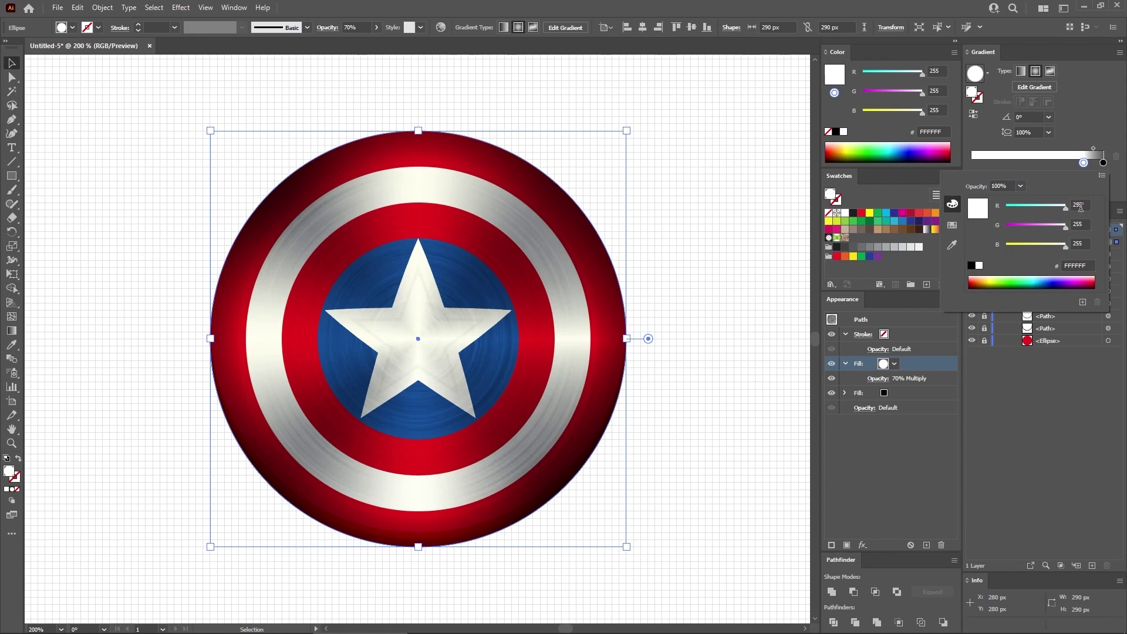
{"action": "left_click", "coordinate": [1008, 186]}
{"action": "left_click", "coordinate": [1118, 189]}
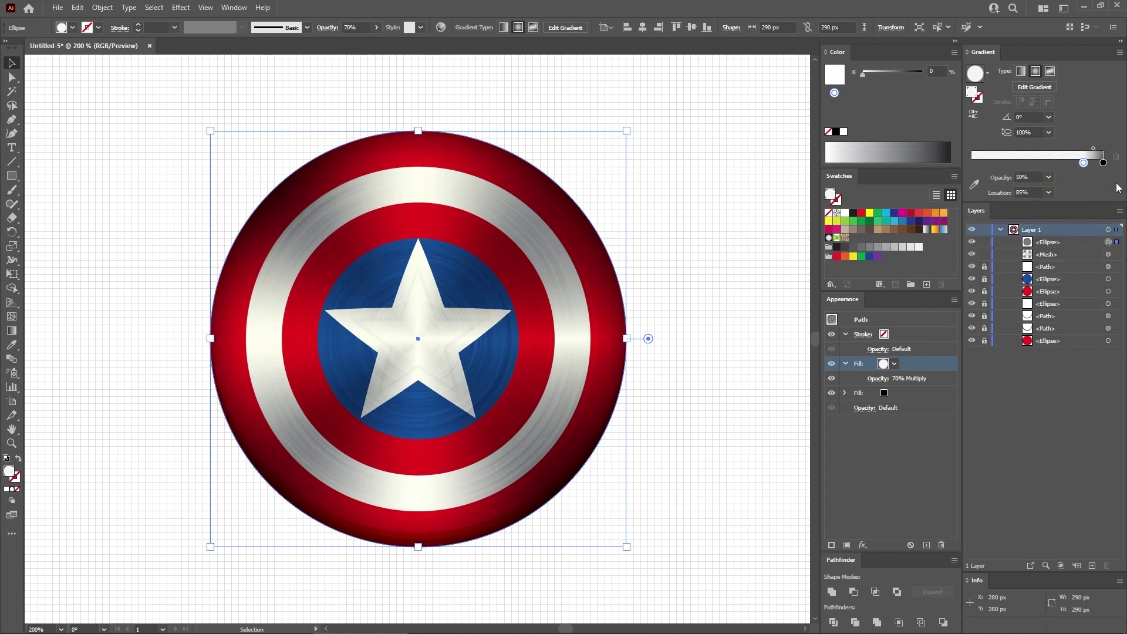
Step: Add another white gradient stop, switch it to RGB, and set its opacity to 20% and location to 60%
{"action": "left_click", "coordinate": [1055, 163]}
{"action": "double_click", "coordinate": [1055, 163]}
{"action": "left_click", "coordinate": [1101, 175]}
{"action": "left_click", "coordinate": [1066, 192]}
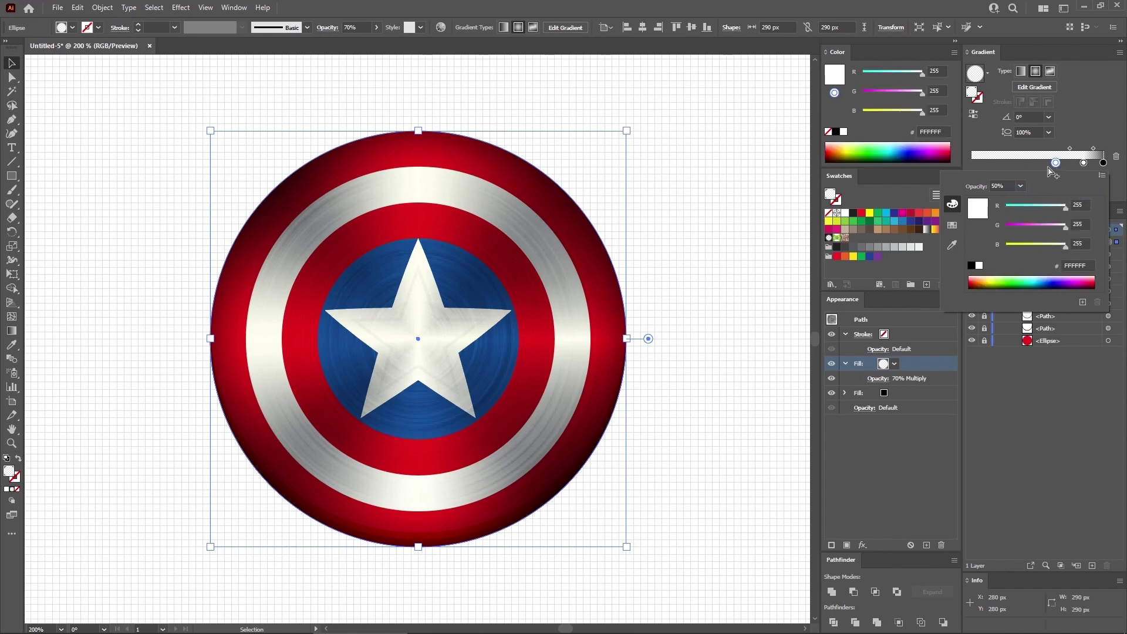
{"action": "left_click", "coordinate": [996, 186]}
{"action": "type", "text": "20%"}
{"action": "left_click", "coordinate": [1119, 186]}
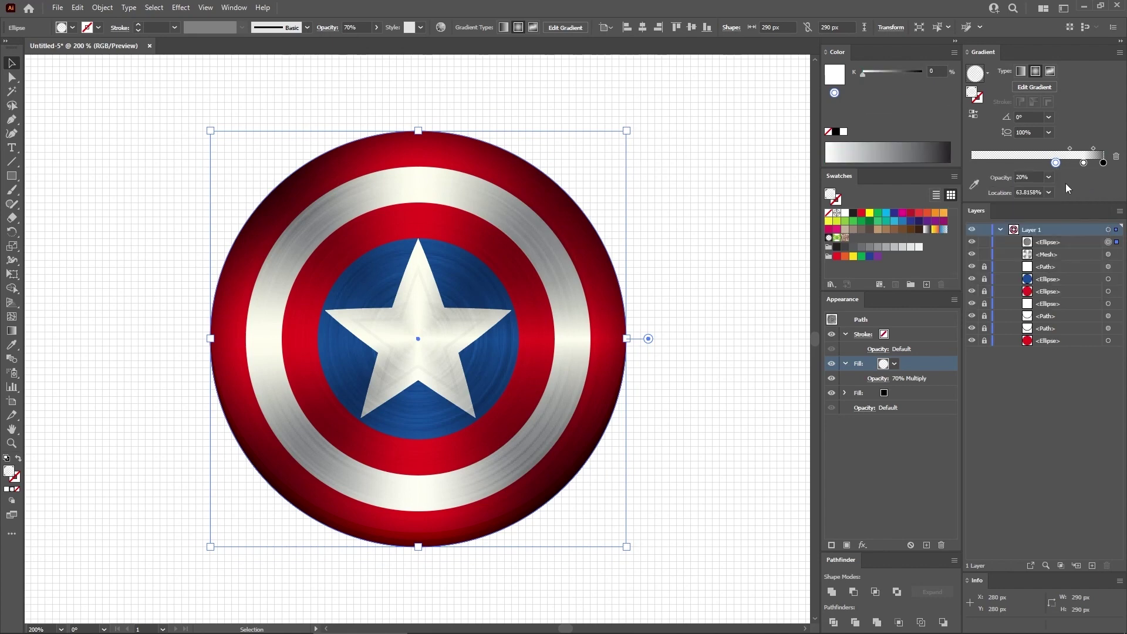
{"action": "left_click", "coordinate": [1017, 191]}
{"action": "type", "text": "60%"}
{"action": "key", "text": "Return"}
Step: Add a white gradient stop at location 0%, switch it to RGB and set its opacity to 0%
{"action": "left_click", "coordinate": [1009, 164]}
{"action": "left_click_drag", "start_coordinate": [1008, 167], "coordinate": [969, 167]}
{"action": "double_click", "coordinate": [971, 163]}
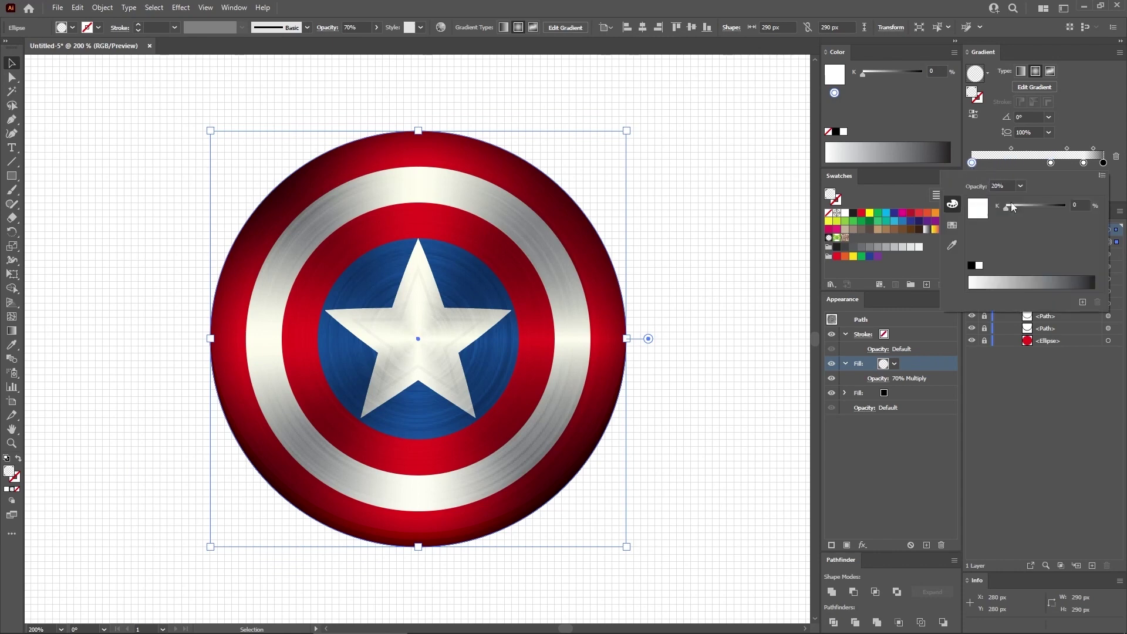
{"action": "left_click", "coordinate": [1101, 175]}
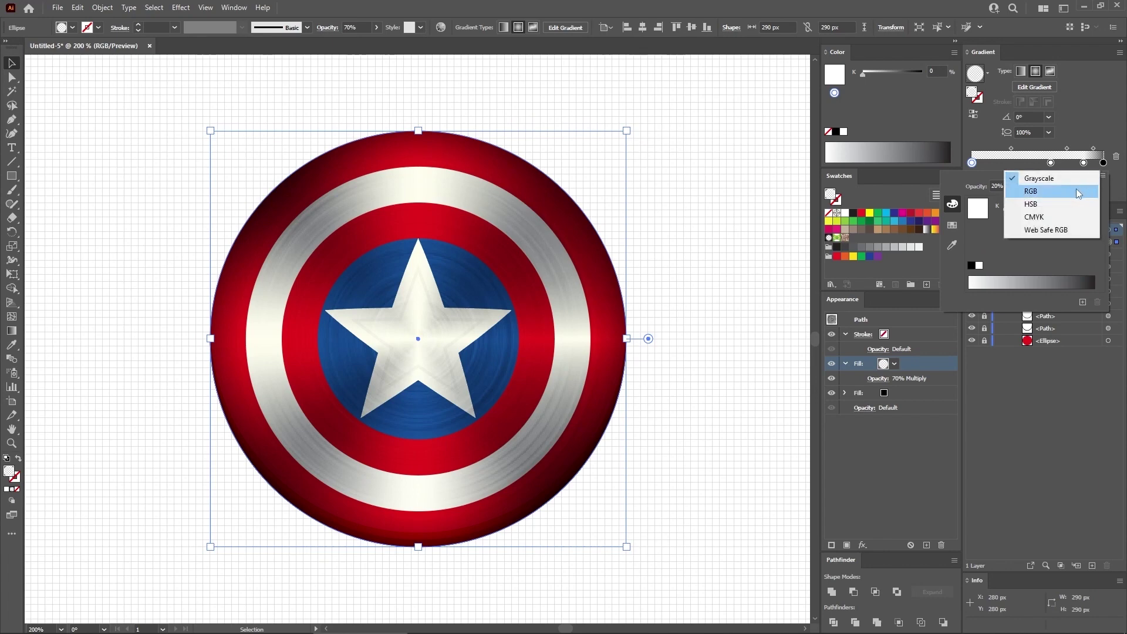
{"action": "left_click", "coordinate": [1035, 191]}
{"action": "left_click_drag", "start_coordinate": [1022, 205], "coordinate": [998, 243]}
{"action": "left_click", "coordinate": [995, 186]}
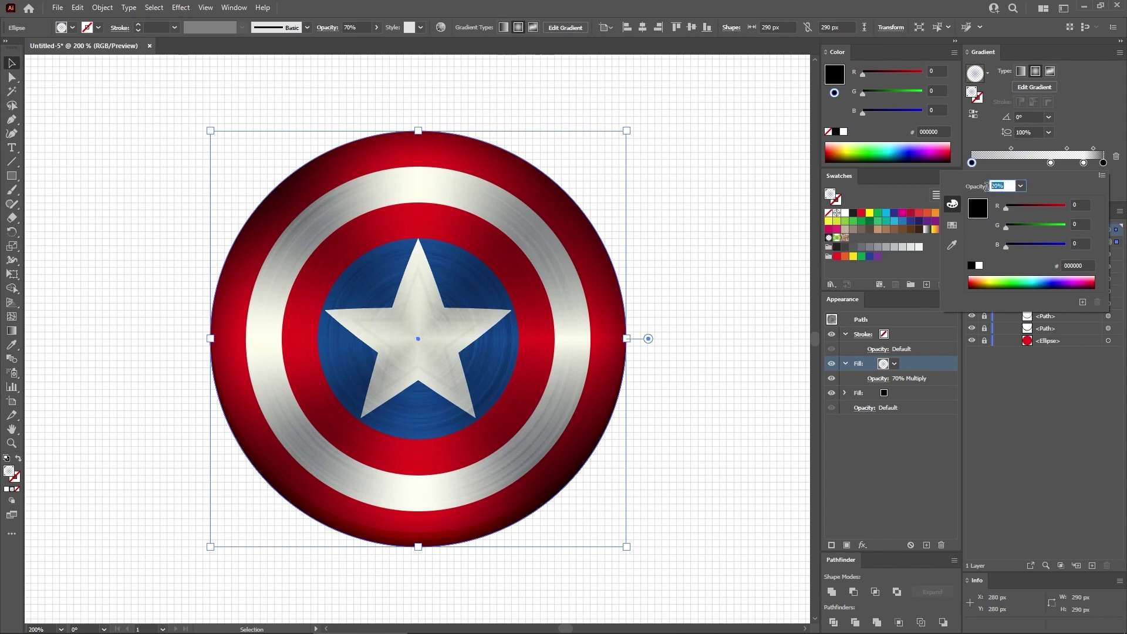
{"action": "type", "text": "0"}
{"action": "key", "text": "Return"}
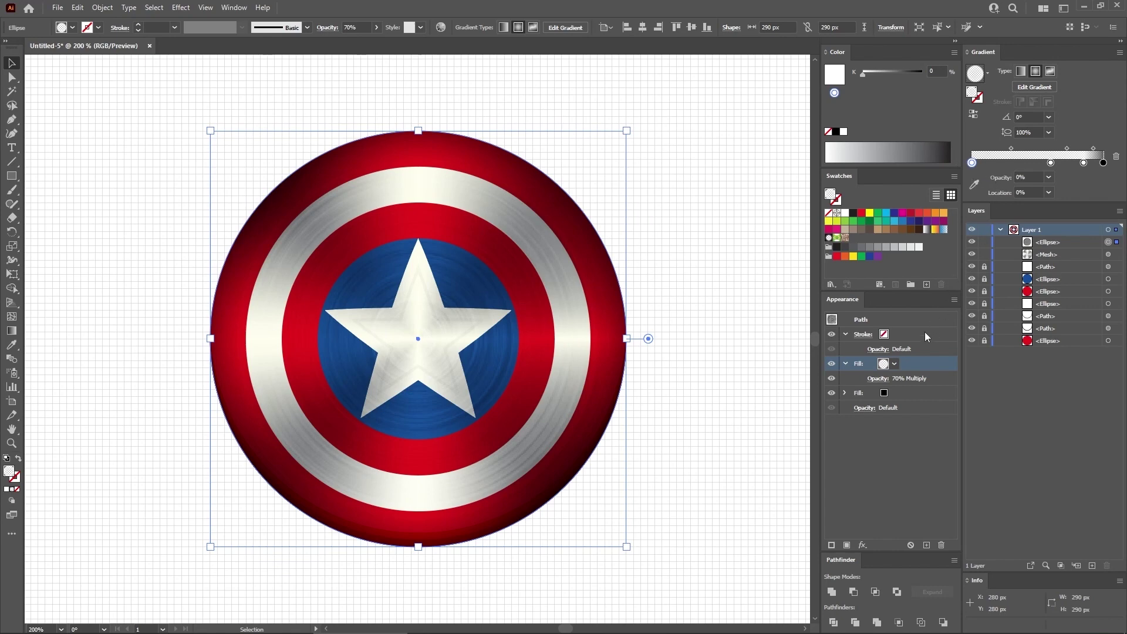
Step: Give the shading ellipse a black 1 px stroke aligned to the inside
{"action": "left_click", "coordinate": [904, 332]}
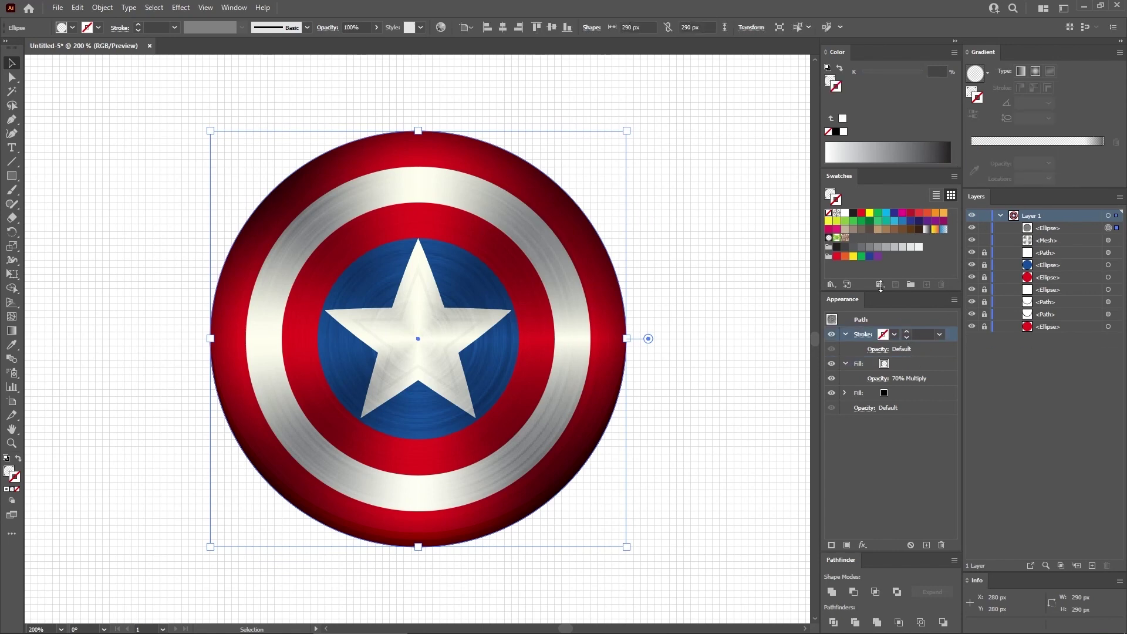
{"action": "left_click", "coordinate": [852, 213]}
{"action": "left_click", "coordinate": [862, 334]}
{"action": "left_click", "coordinate": [795, 398]}
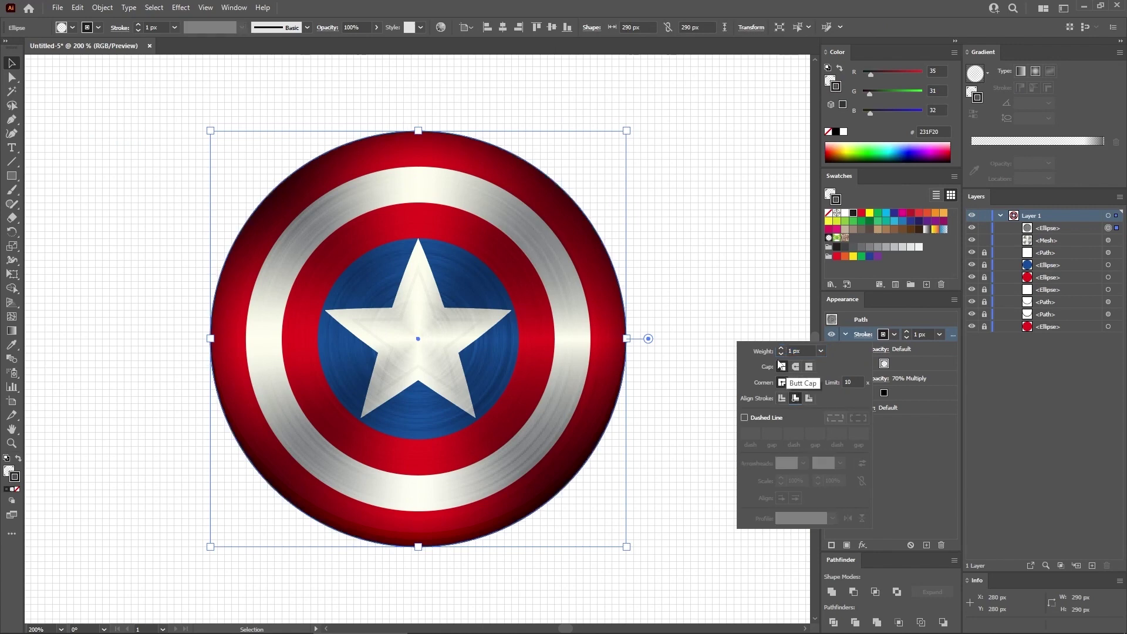
Step: Set the black stroke's blending mode to Overlay and its opacity to 15%
{"action": "left_click", "coordinate": [878, 349]}
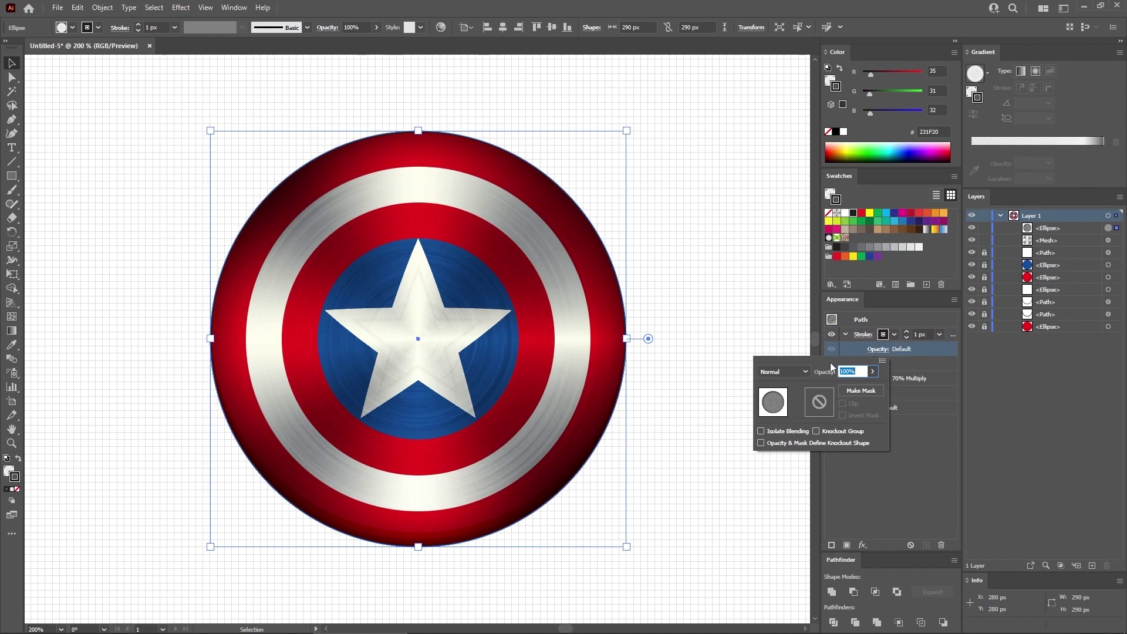
{"action": "left_click", "coordinate": [791, 373]}
{"action": "left_click", "coordinate": [784, 481]}
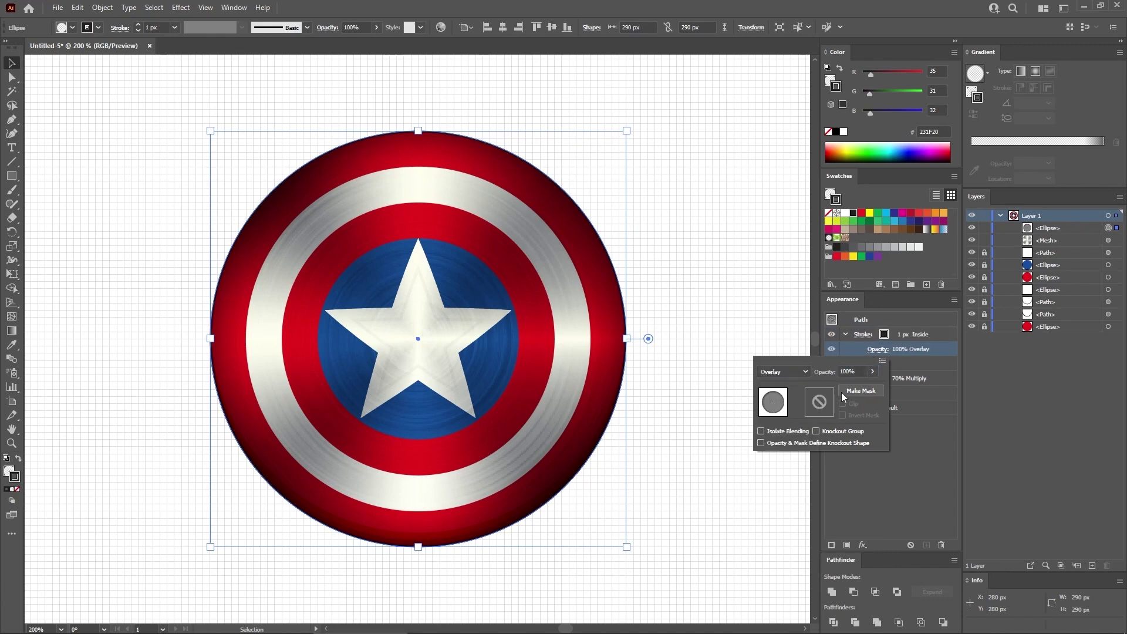
{"action": "left_click", "coordinate": [855, 371]}
{"action": "type", "text": "15"}
{"action": "left_click", "coordinate": [926, 340]}
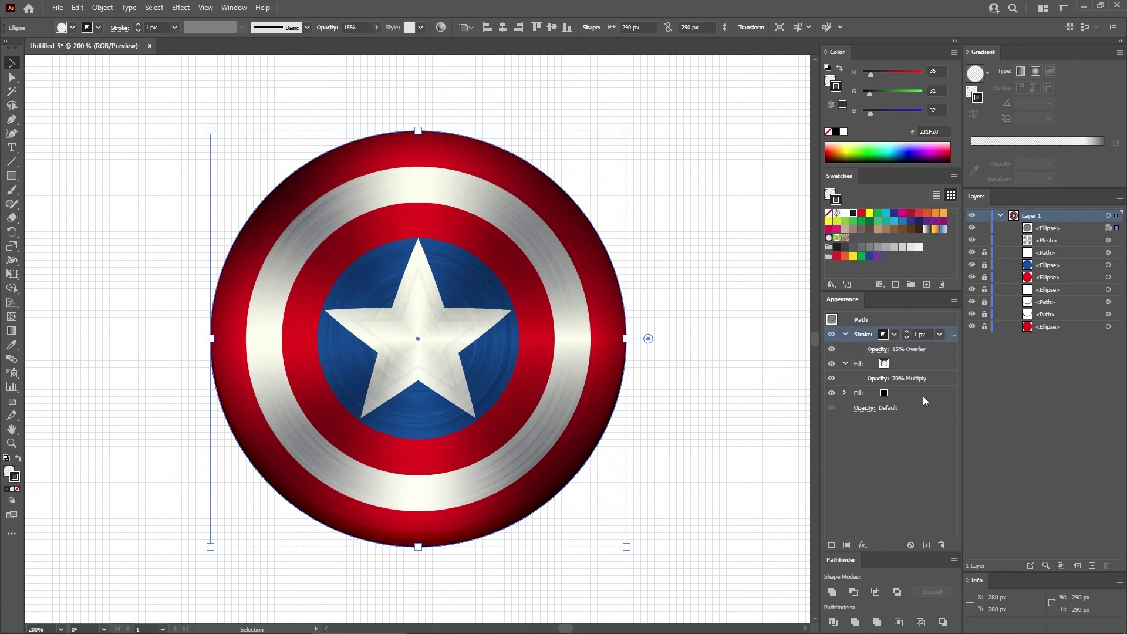
Step: Add a second stroke to the ellipse, white and 1 px aligned inside, with Soft Light blending
{"action": "left_click", "coordinate": [831, 545]}
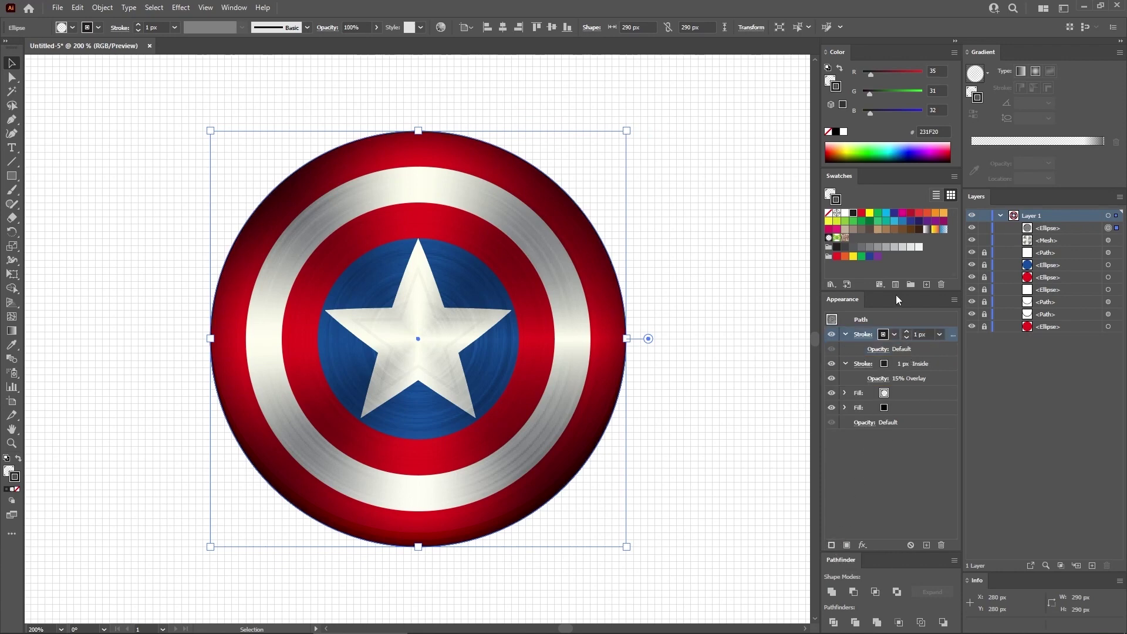
{"action": "left_click", "coordinate": [845, 212]}
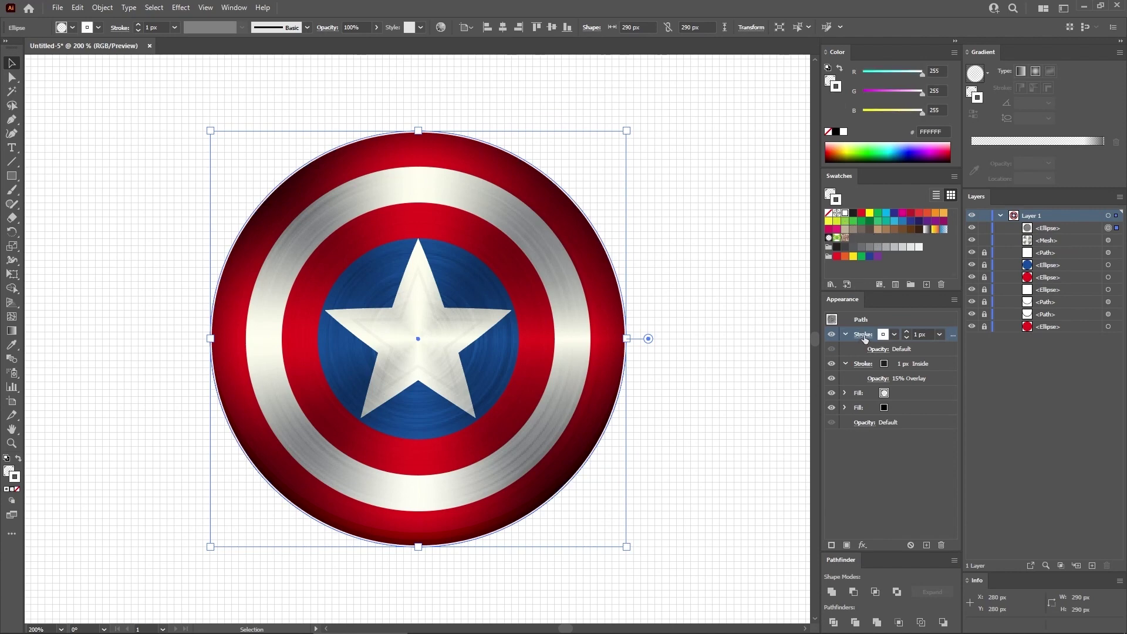
{"action": "left_click", "coordinate": [863, 335]}
{"action": "left_click", "coordinate": [879, 350]}
{"action": "left_click", "coordinate": [799, 371]}
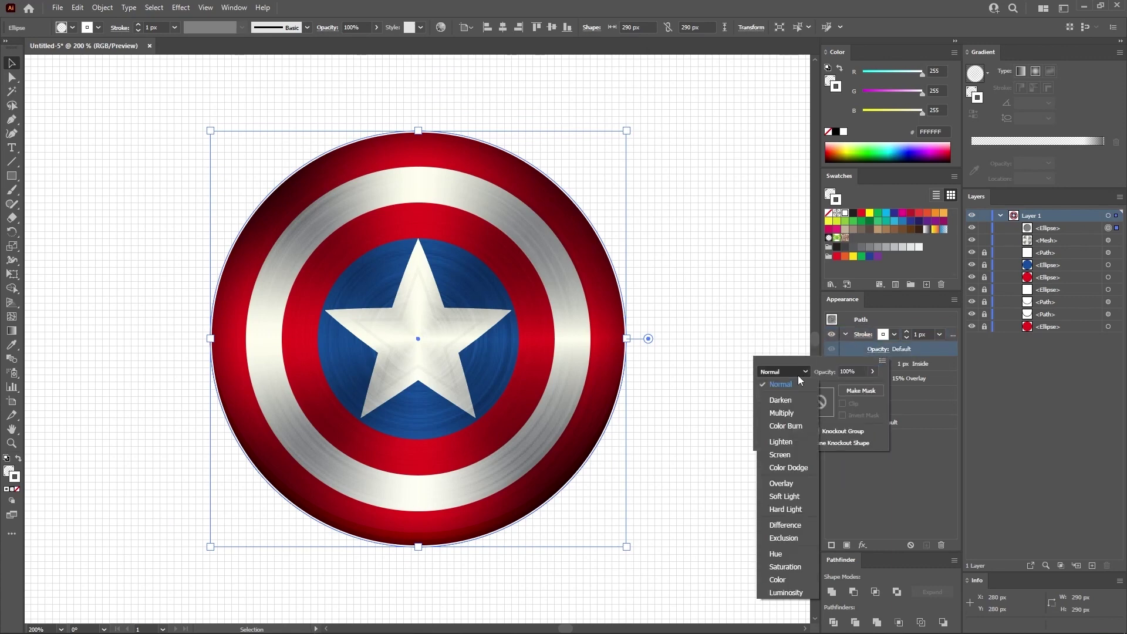
{"action": "left_click", "coordinate": [790, 496]}
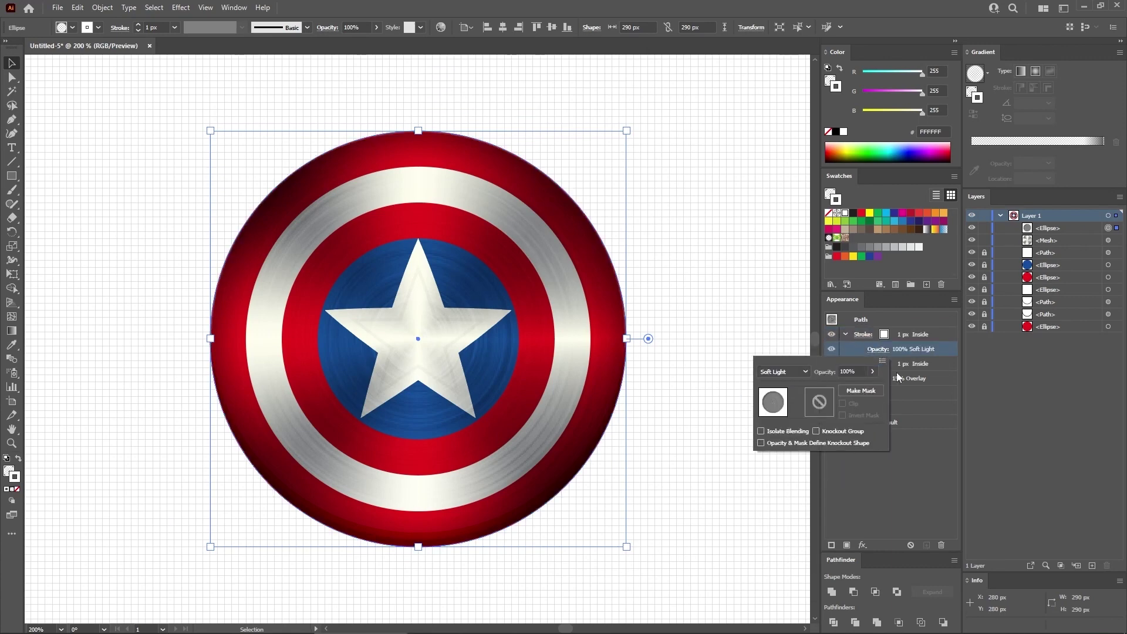
{"action": "left_click", "coordinate": [942, 335]}
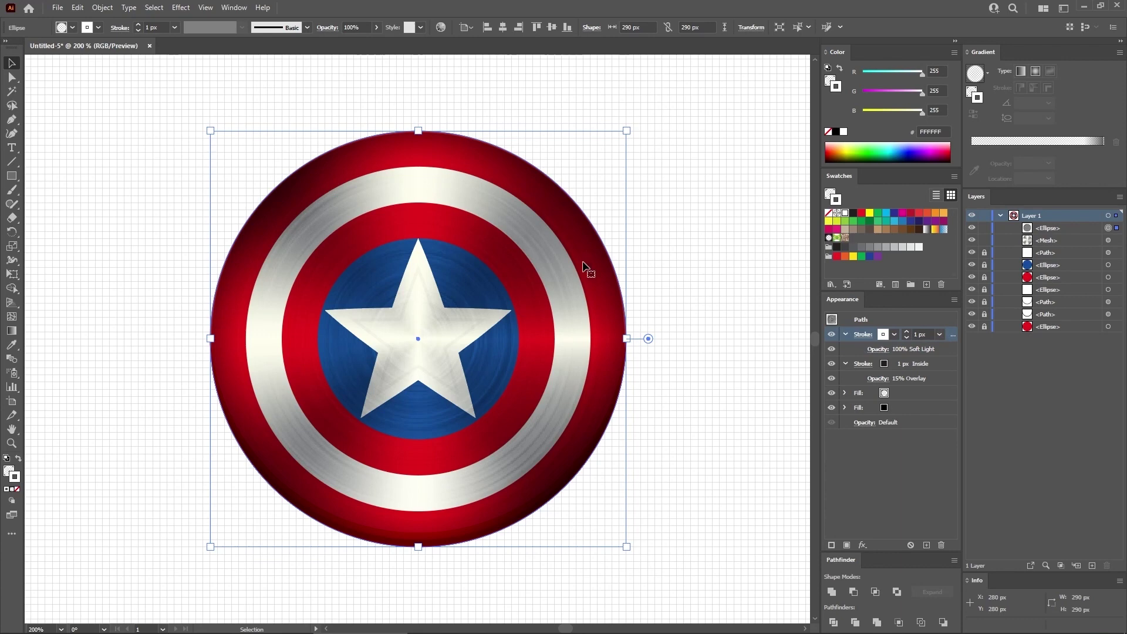
Step: Apply an Offset Path effect of -1 px to the white stroke
{"action": "left_click", "coordinate": [181, 7]}
{"action": "mouse_move", "coordinate": [247, 109]}
{"action": "left_click", "coordinate": [342, 113]}
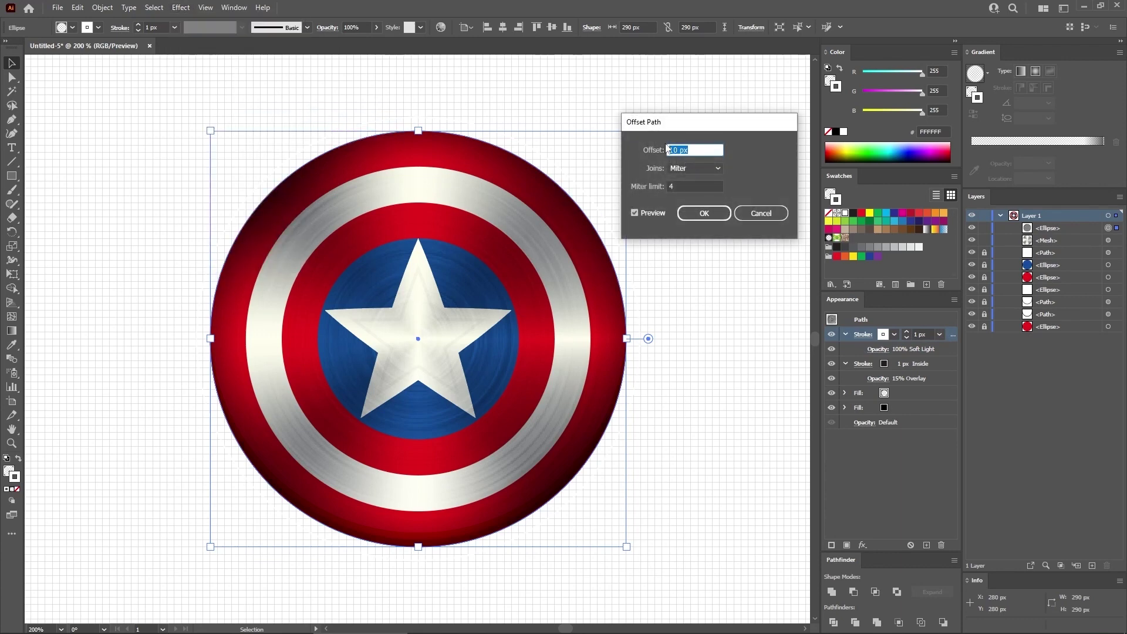
{"action": "type", "text": "-1"}
{"action": "left_click", "coordinate": [703, 213]}
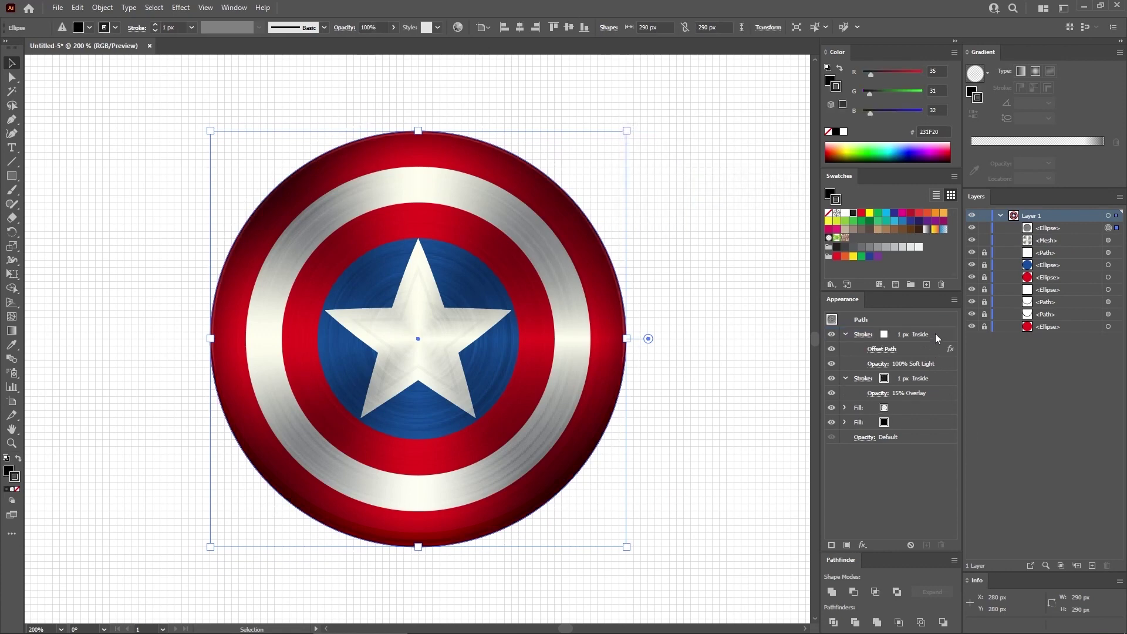
Step: Create a 130 by 60 px ellipse over the shield
{"action": "left_click", "coordinate": [11, 175]}
{"action": "key", "text": "l"}
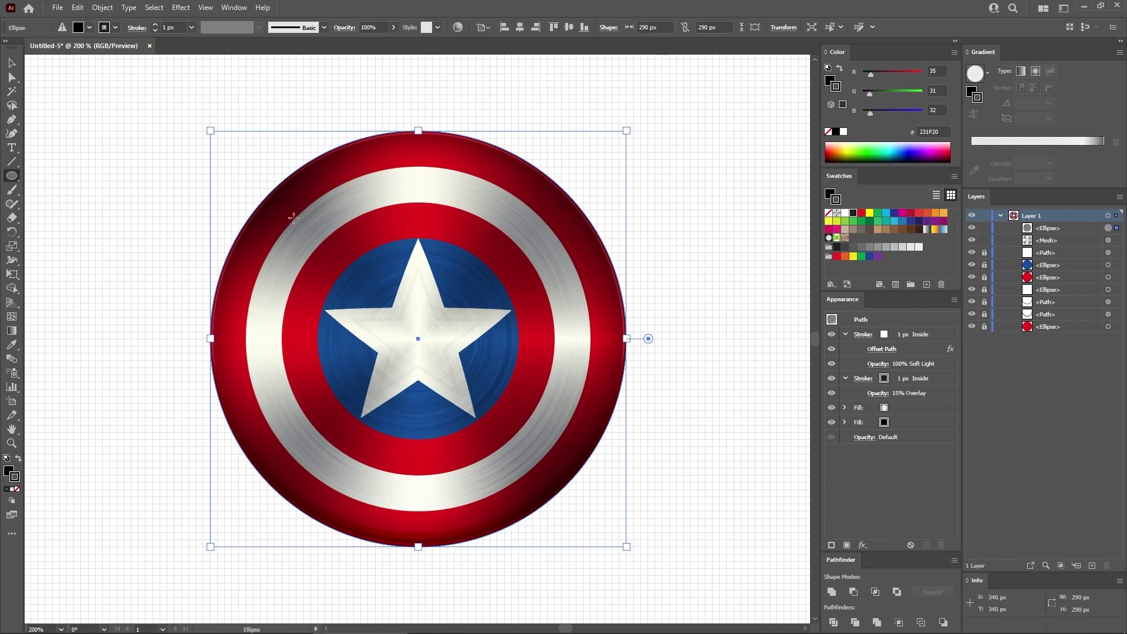
{"action": "left_click", "coordinate": [290, 219]}
{"action": "type", "text": "130"}
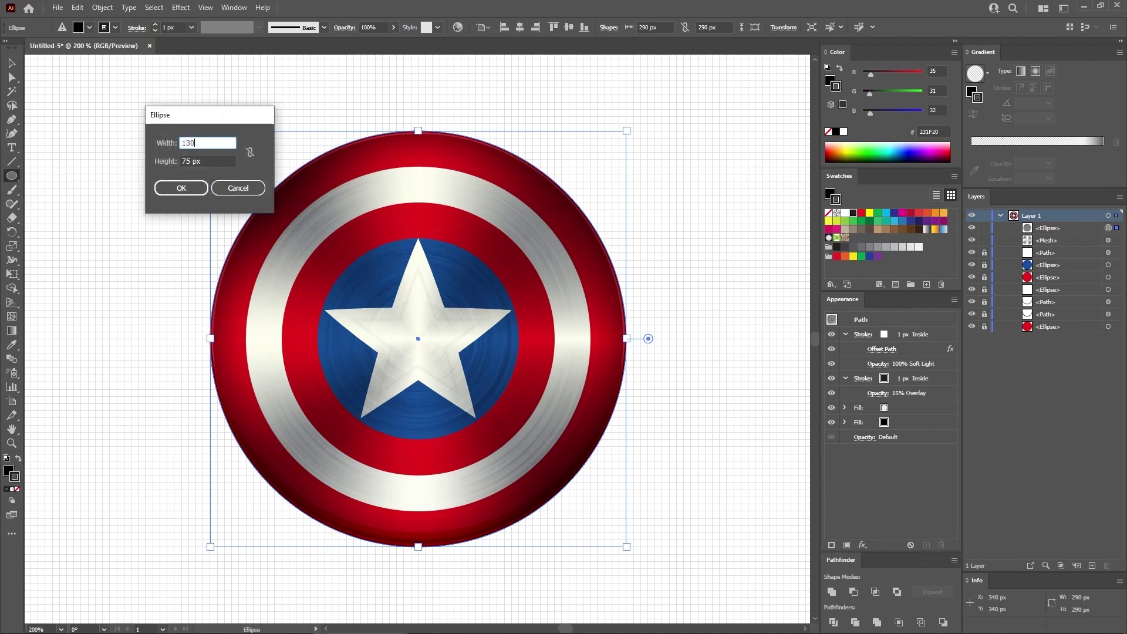
{"action": "key", "text": "Tab"}
{"action": "type", "text": "6"}
{"action": "key", "text": "Return"}
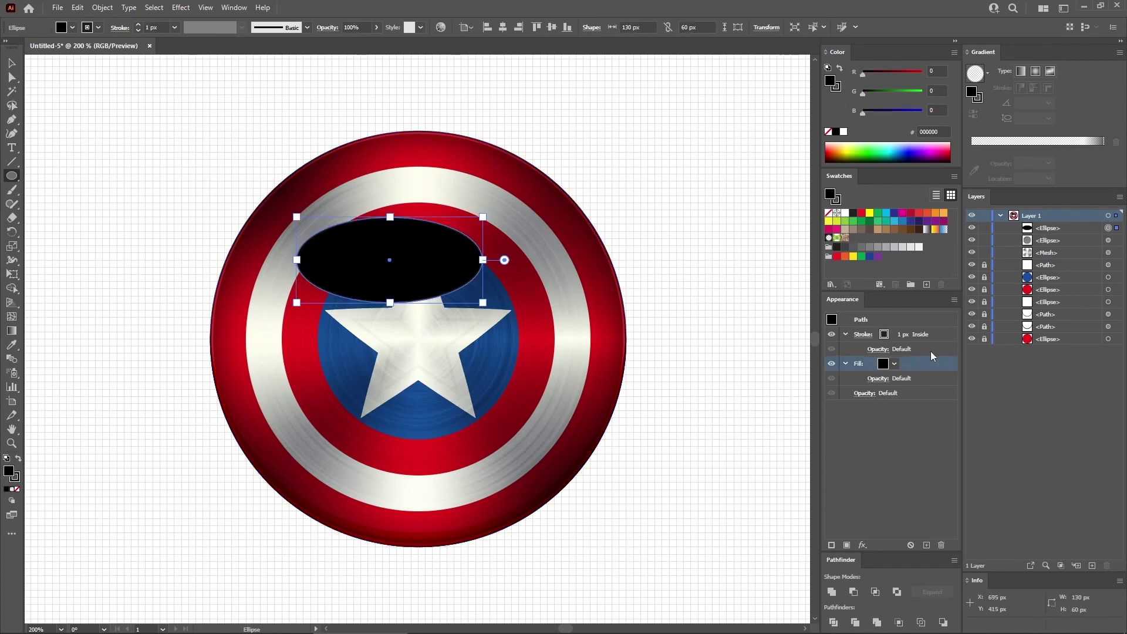
Step: Remove the black ellipse's stroke and move it to the bottom of the shield, centred horizontally
{"action": "left_click", "coordinate": [938, 332]}
{"action": "left_click", "coordinate": [828, 213]}
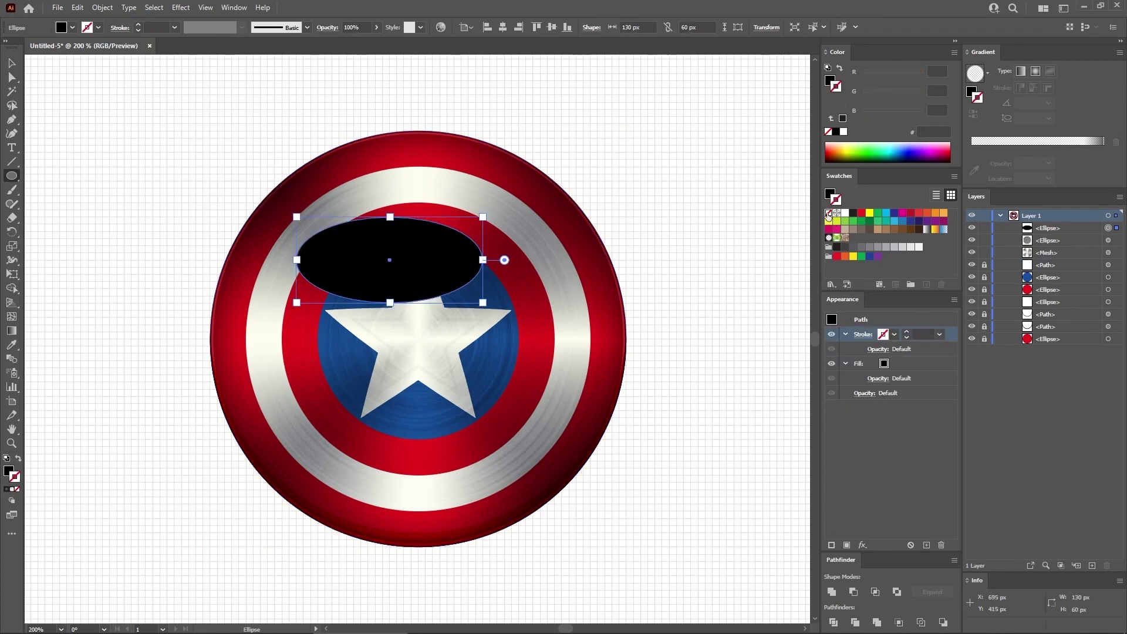
{"action": "key", "text": "v"}
{"action": "left_click_drag", "start_coordinate": [404, 258], "coordinate": [432, 489]}
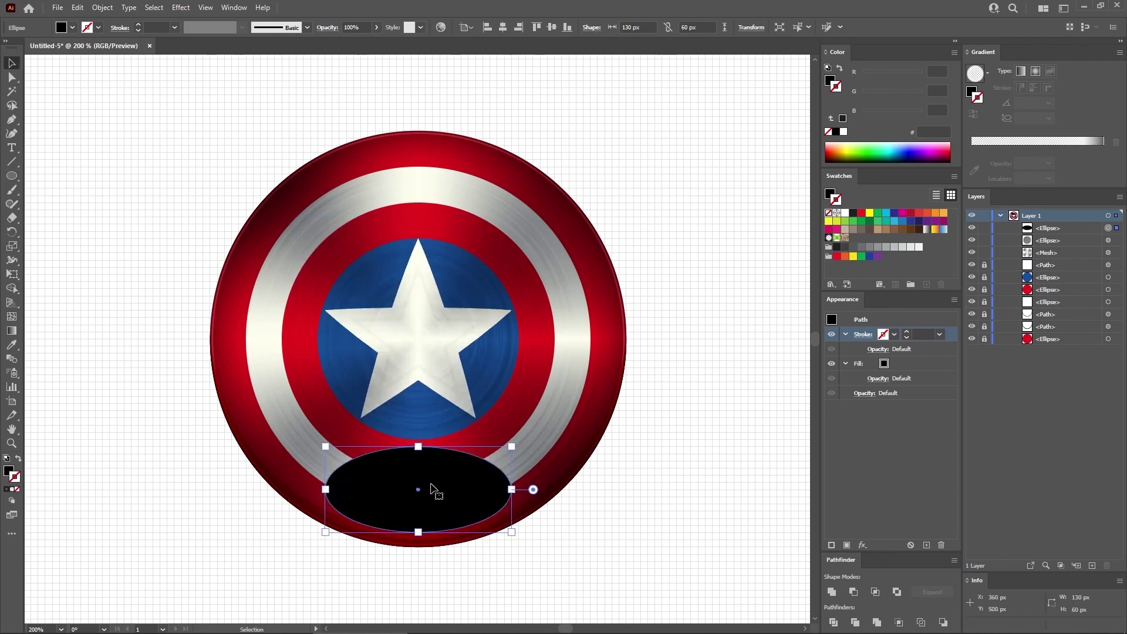
Step: Set the black ellipse's blending mode to Multiply and its opacity to 60%
{"action": "left_click", "coordinate": [864, 394]}
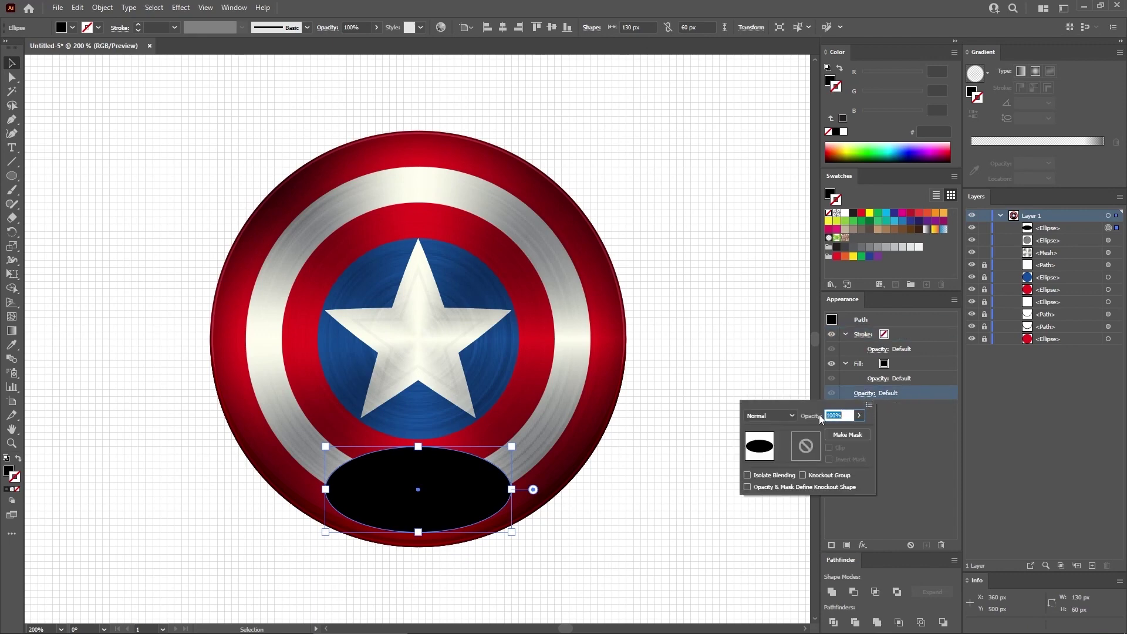
{"action": "left_click", "coordinate": [770, 416]}
{"action": "left_click", "coordinate": [772, 226]}
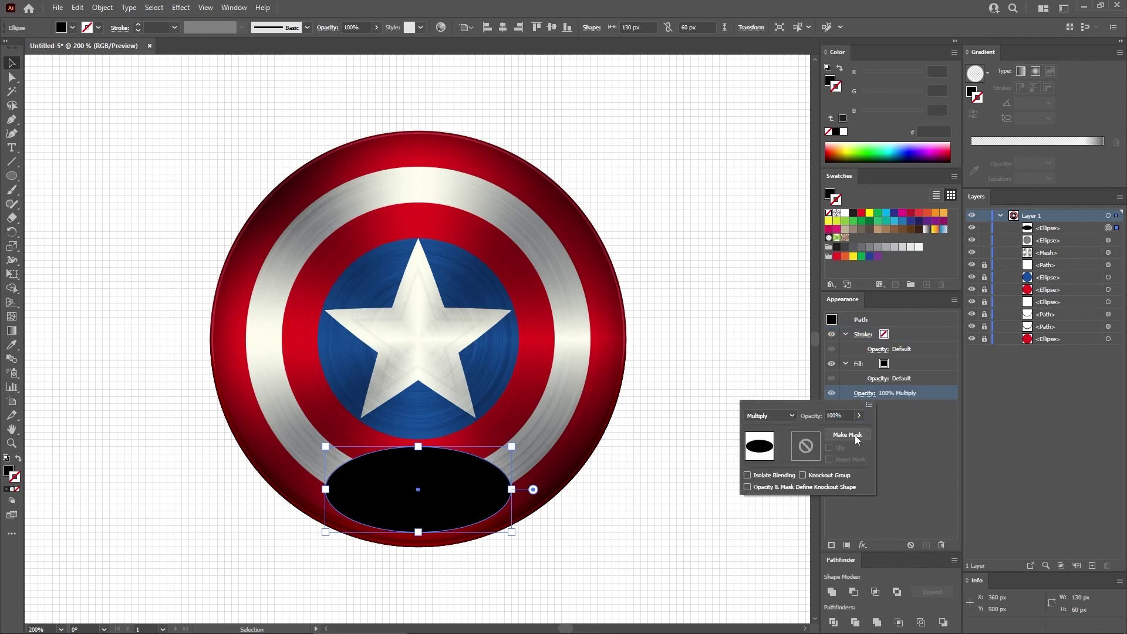
{"action": "left_click", "coordinate": [841, 416]}
{"action": "type", "text": "6"}
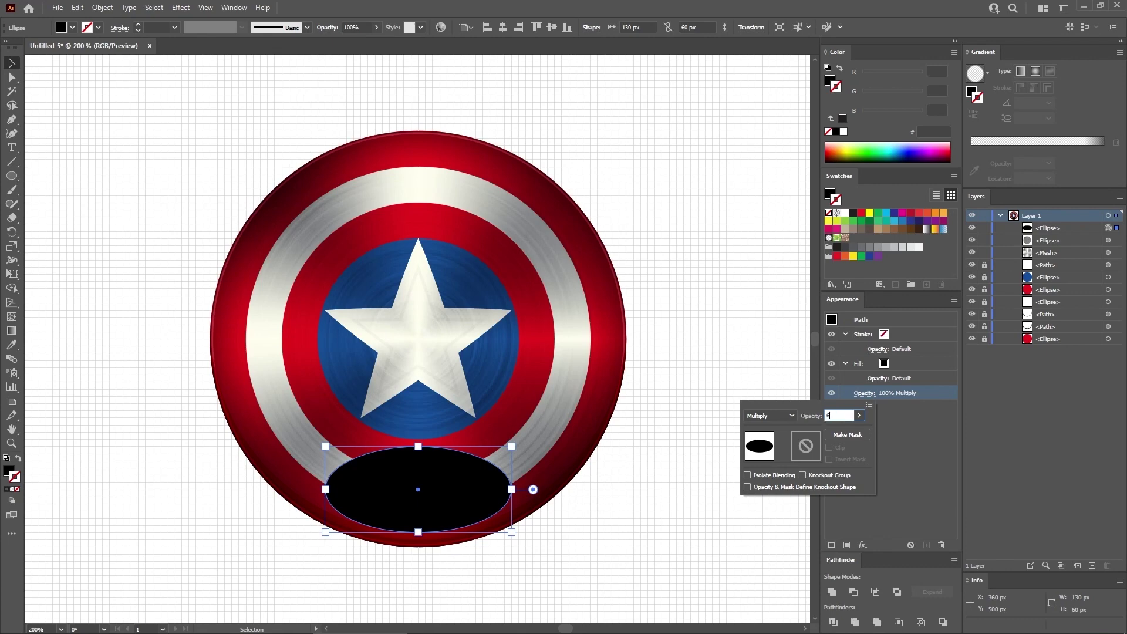
{"action": "type", "text": "0"}
{"action": "key", "text": "Return"}
Step: Apply a Gaussian Blur with a 20 px radius to the black ellipse and deselect it
{"action": "left_click", "coordinate": [180, 9]}
{"action": "mouse_move", "coordinate": [264, 203]}
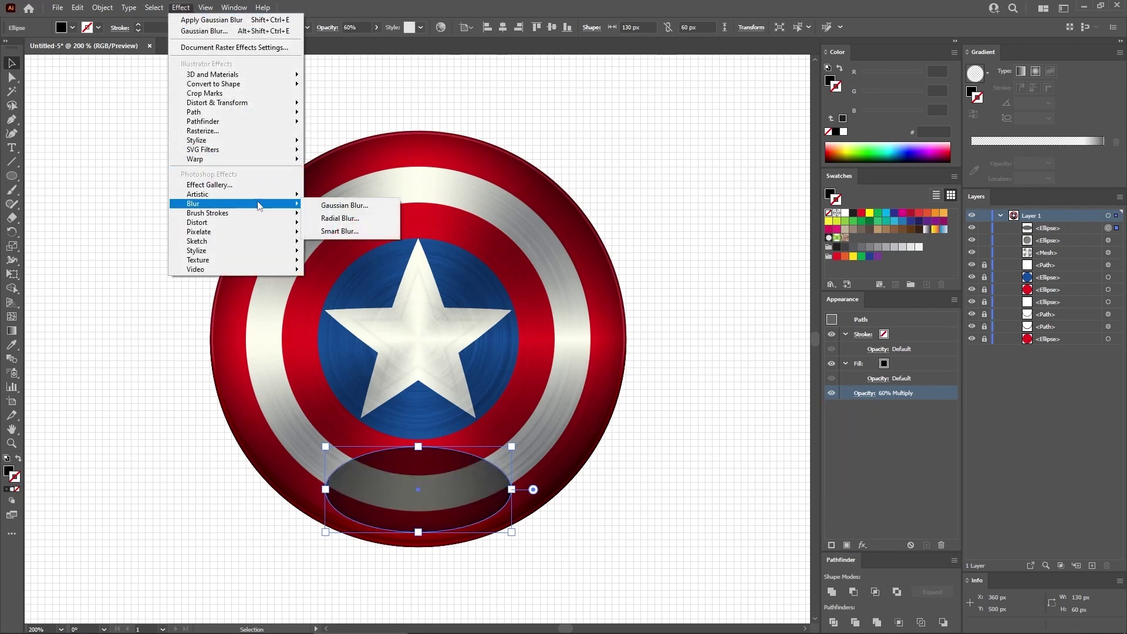
{"action": "left_click", "coordinate": [333, 206]}
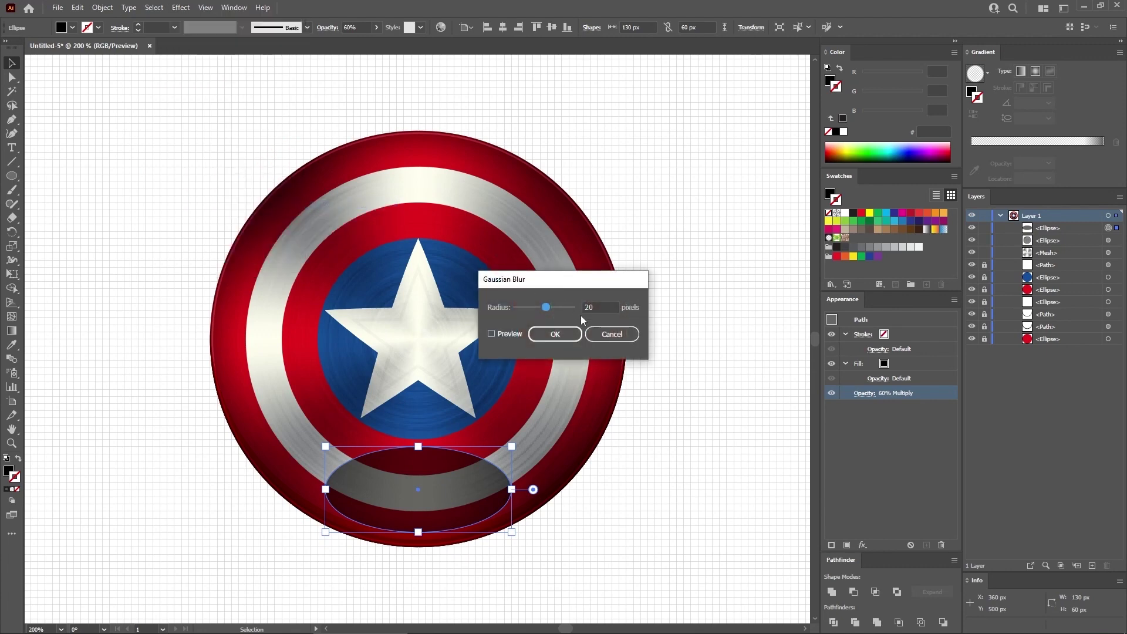
{"action": "left_click", "coordinate": [555, 334]}
{"action": "left_click", "coordinate": [716, 403]}
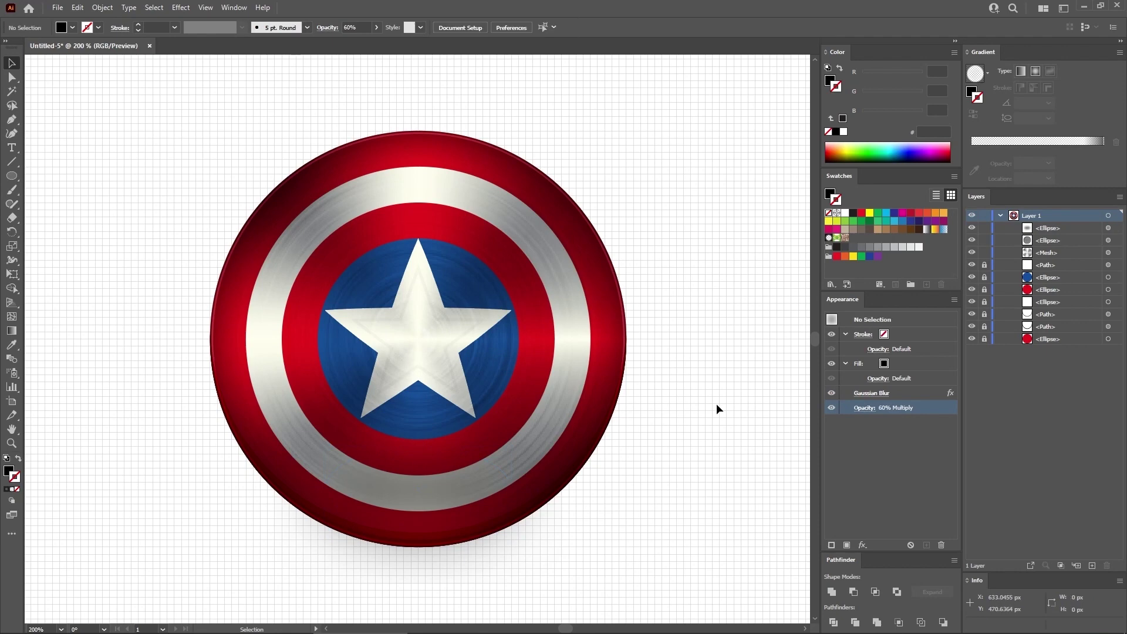
Step: Create a 140 by 75 px ellipse for the shield's highlight
{"action": "left_click", "coordinate": [11, 176]}
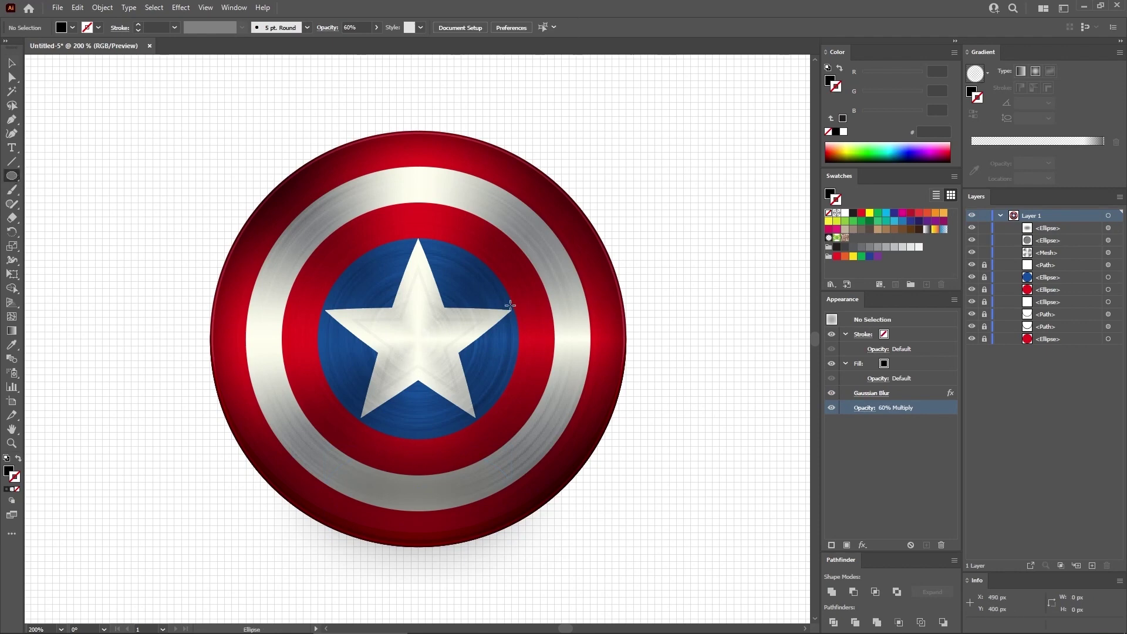
{"action": "left_click", "coordinate": [510, 305]}
{"action": "type", "text": "140"}
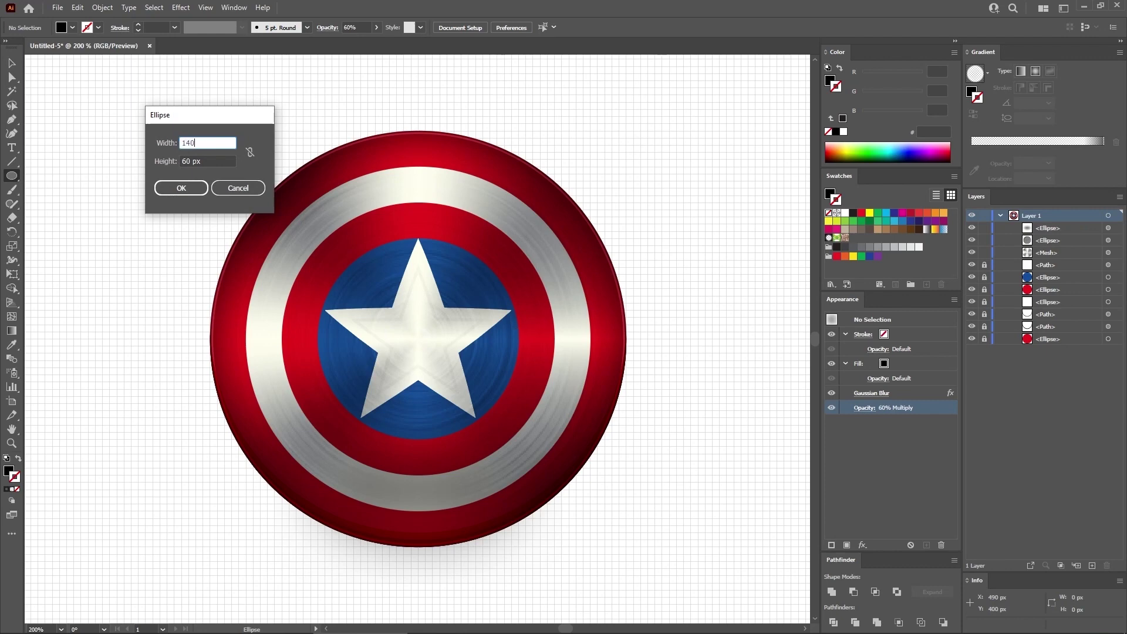
{"action": "key", "text": "Tab"}
{"action": "type", "text": "75"}
{"action": "key", "text": "Return"}
Step: Fill the new ellipse with white and move it to the shield's upper part, centred horizontally
{"action": "left_click", "coordinate": [906, 366]}
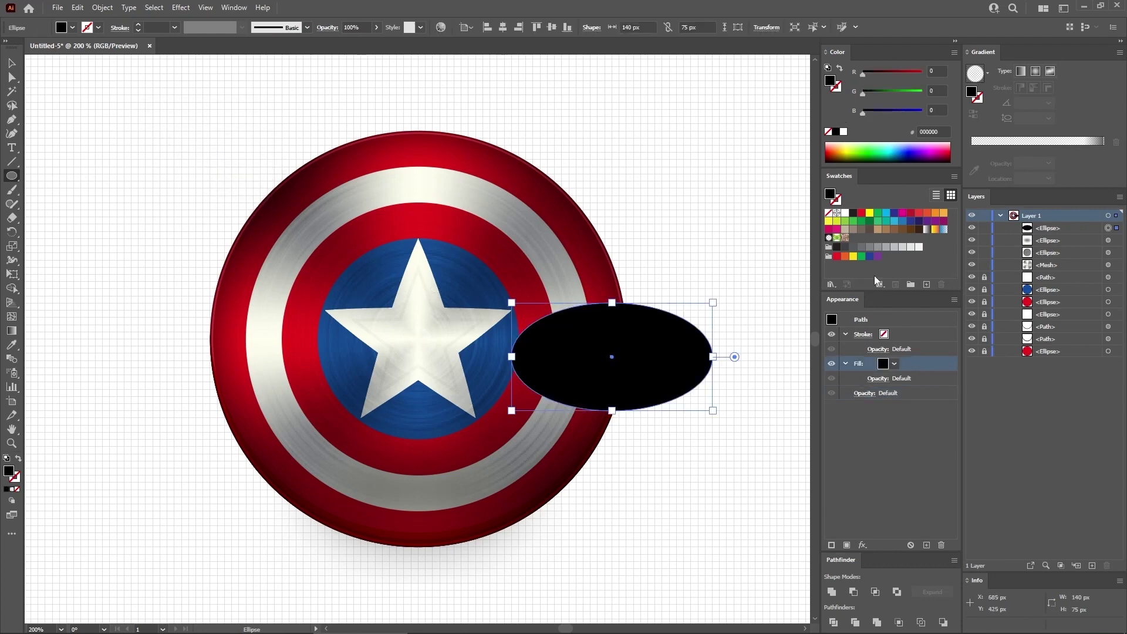
{"action": "left_click", "coordinate": [845, 213]}
{"action": "key", "text": "v"}
{"action": "left_click_drag", "start_coordinate": [606, 326], "coordinate": [432, 216]}
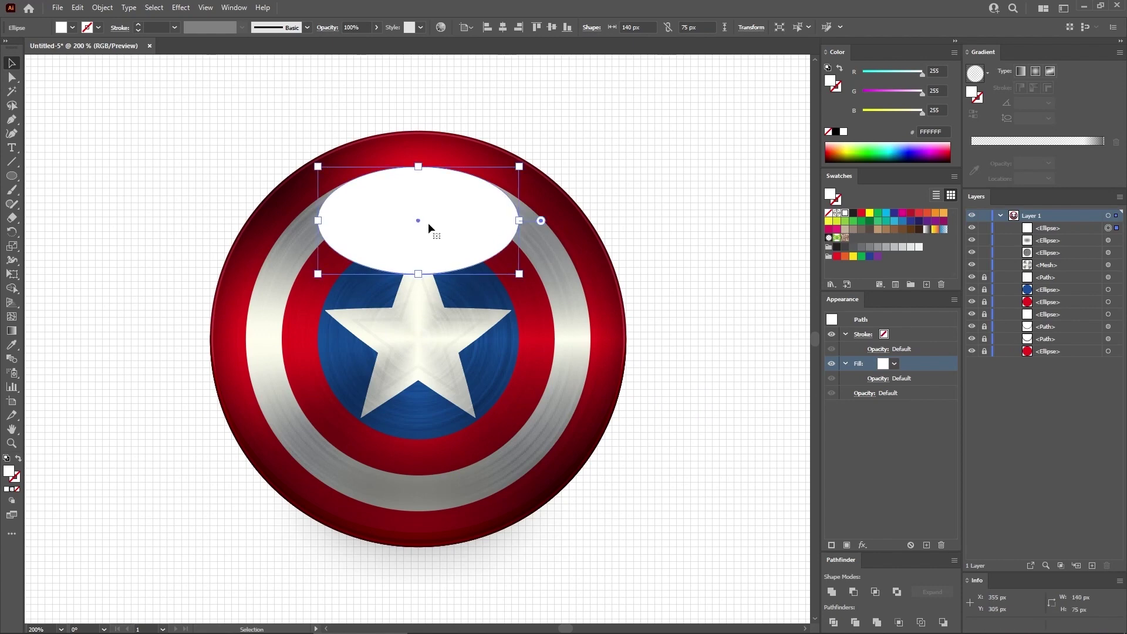
Step: Set the white highlight ellipse's blending mode to Color Dodge and its opacity to 20%
{"action": "left_click", "coordinate": [865, 393]}
{"action": "left_click", "coordinate": [770, 416]}
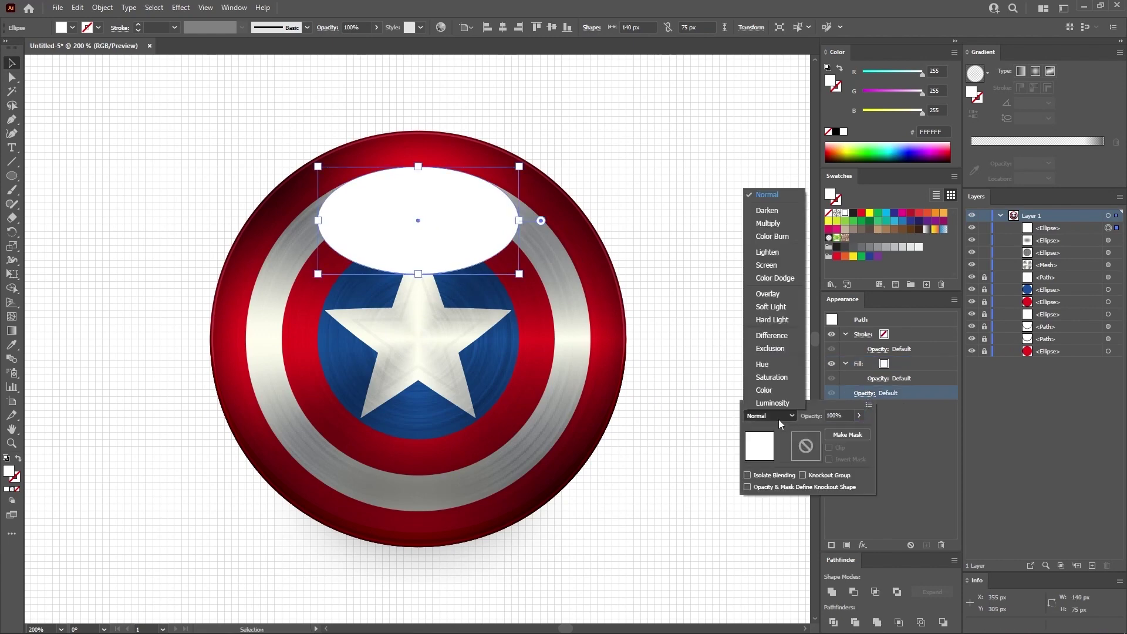
{"action": "left_click", "coordinate": [772, 281]}
{"action": "left_click", "coordinate": [833, 415]}
{"action": "type", "text": "20"}
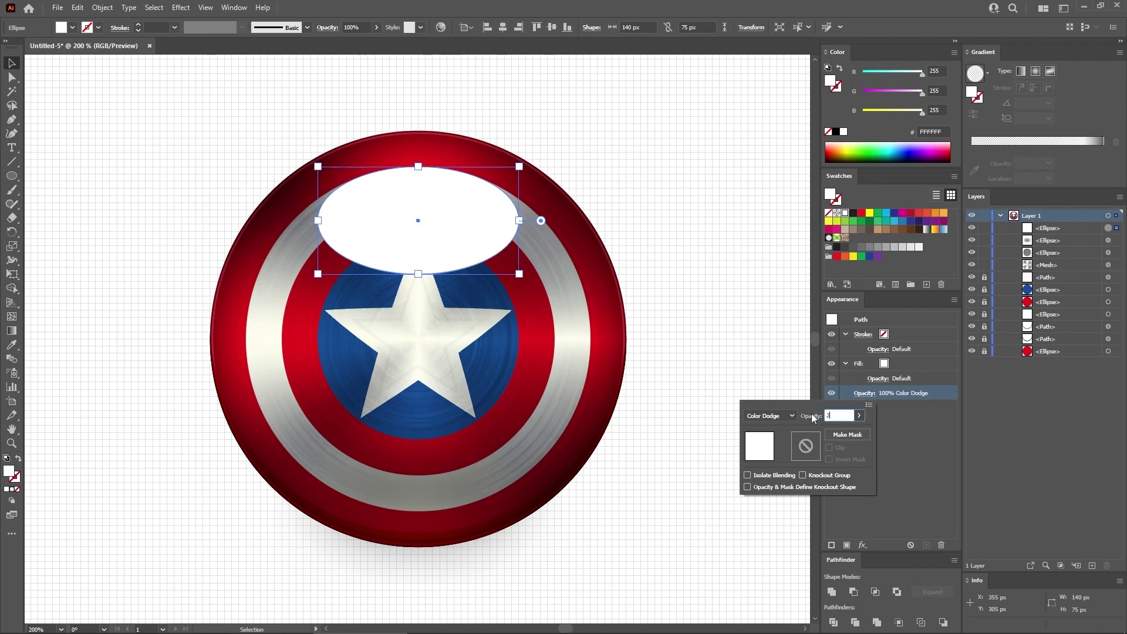
{"action": "key", "text": "Return"}
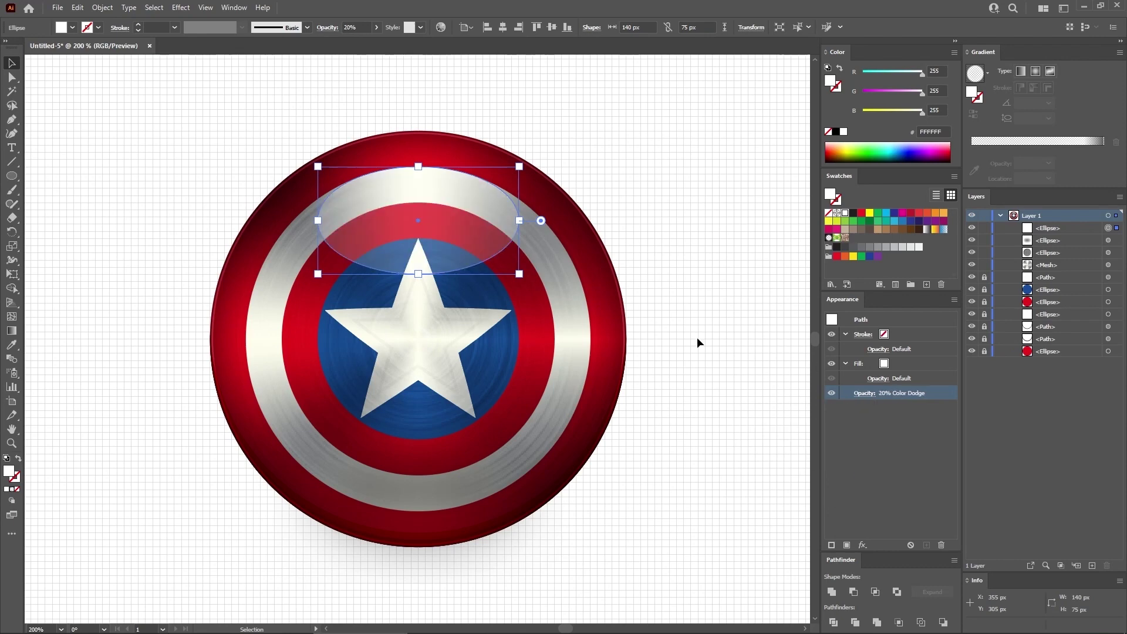
Step: Apply a Gaussian Blur with a 15 px radius to the white highlight ellipse and deselect it
{"action": "left_click", "coordinate": [180, 8]}
{"action": "mouse_move", "coordinate": [205, 204]}
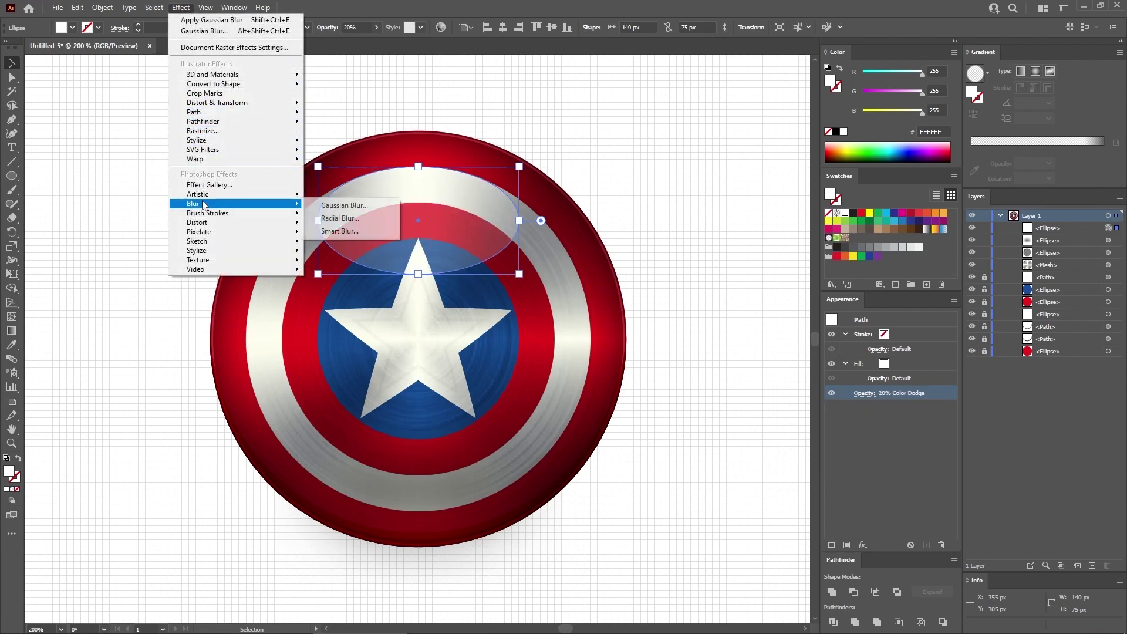
{"action": "left_click", "coordinate": [370, 205]}
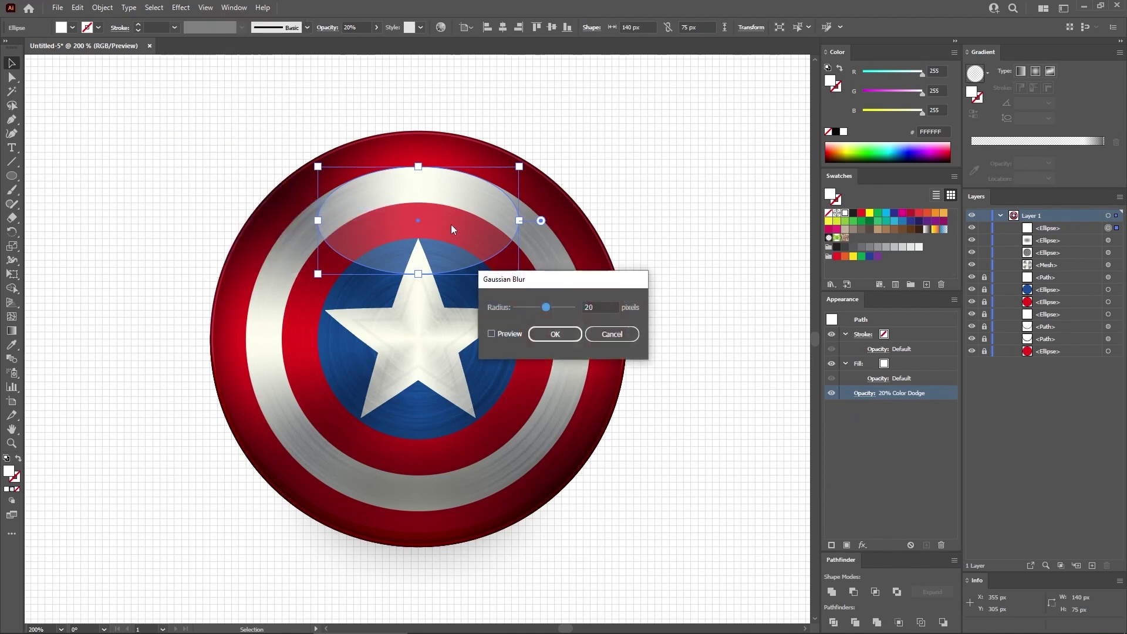
{"action": "double_click", "coordinate": [608, 305]}
{"action": "type", "text": "15"}
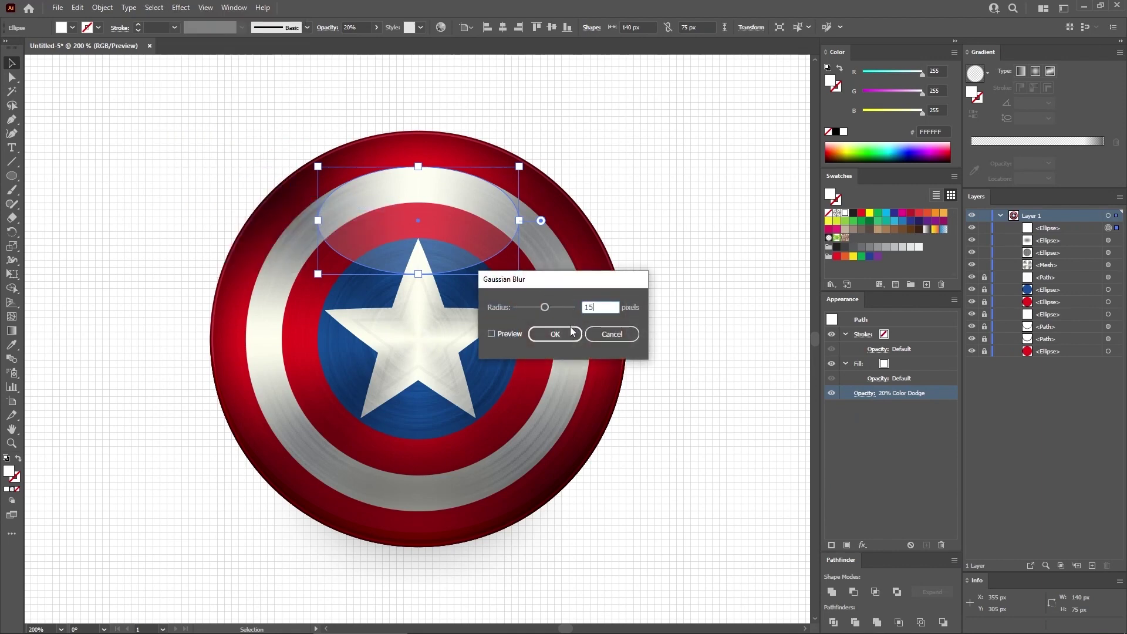
{"action": "left_click", "coordinate": [556, 334]}
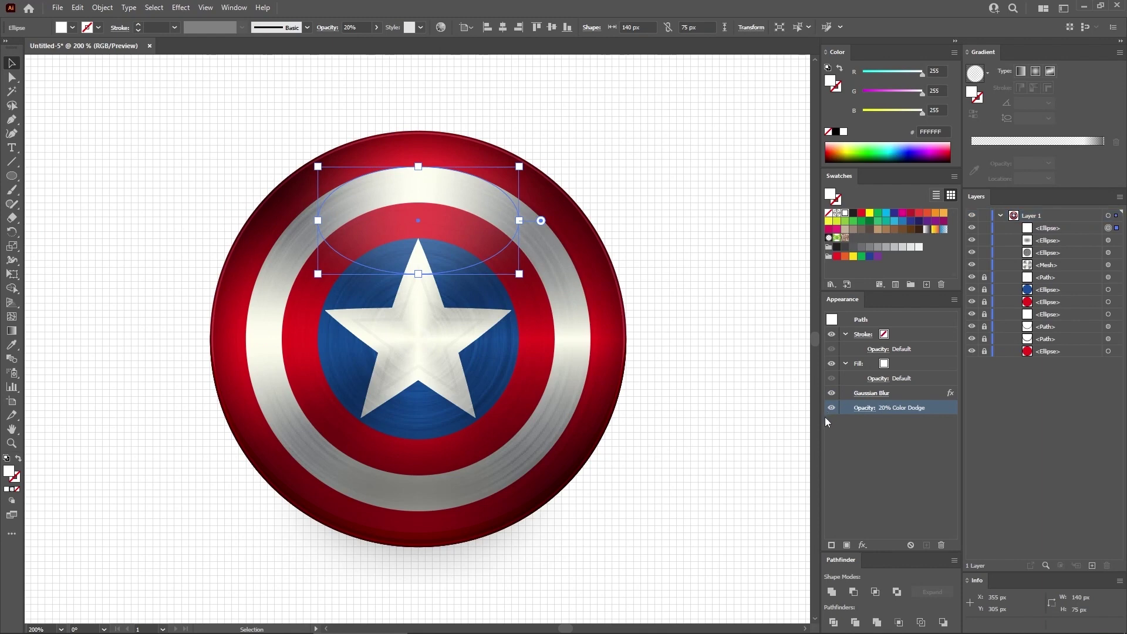
{"action": "left_click", "coordinate": [759, 333]}
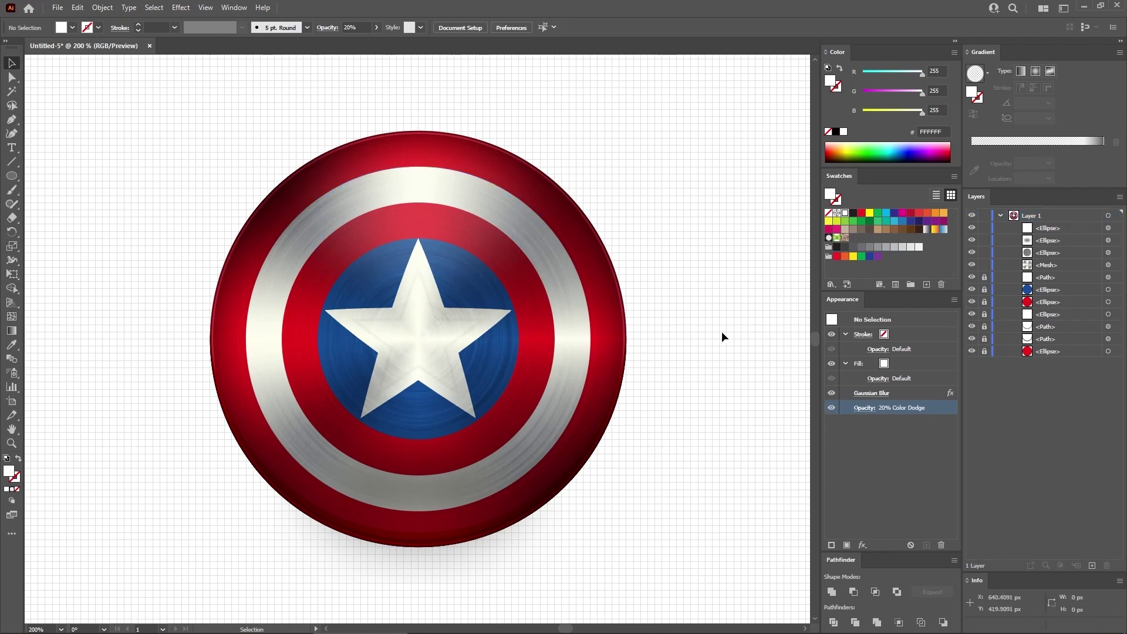
Step: Create an 860 by 860 px rectangle for the background
{"action": "key", "text": "a"}
{"action": "key", "text": "ctrl+0"}
{"action": "key", "text": "v"}
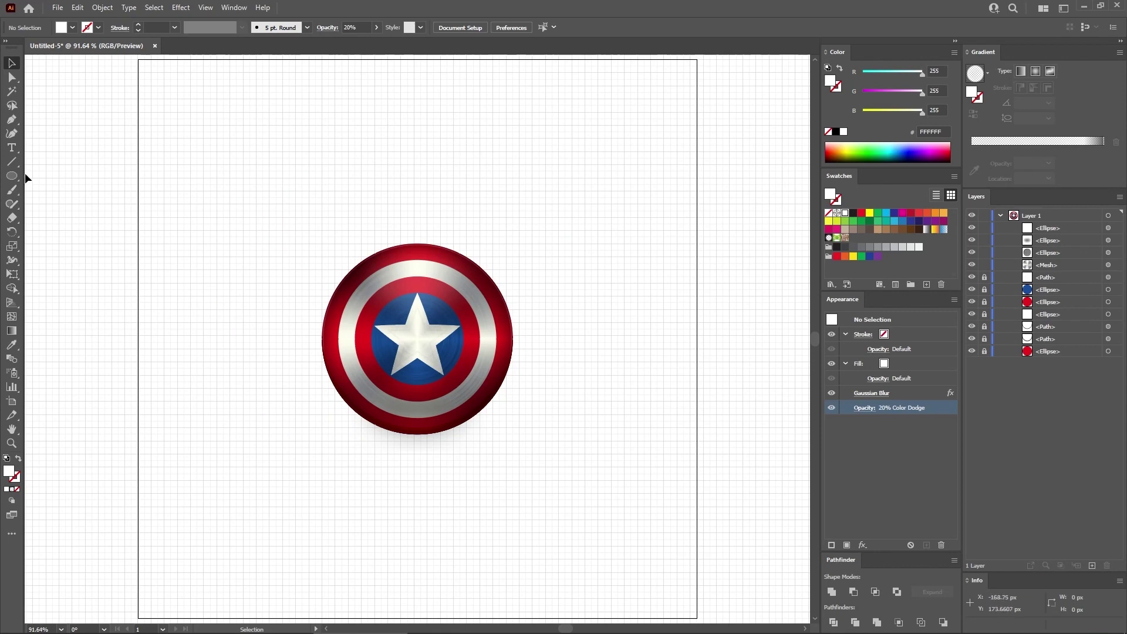
{"action": "left_click_drag", "start_coordinate": [12, 176], "coordinate": [44, 179]}
{"action": "left_click", "coordinate": [98, 108]}
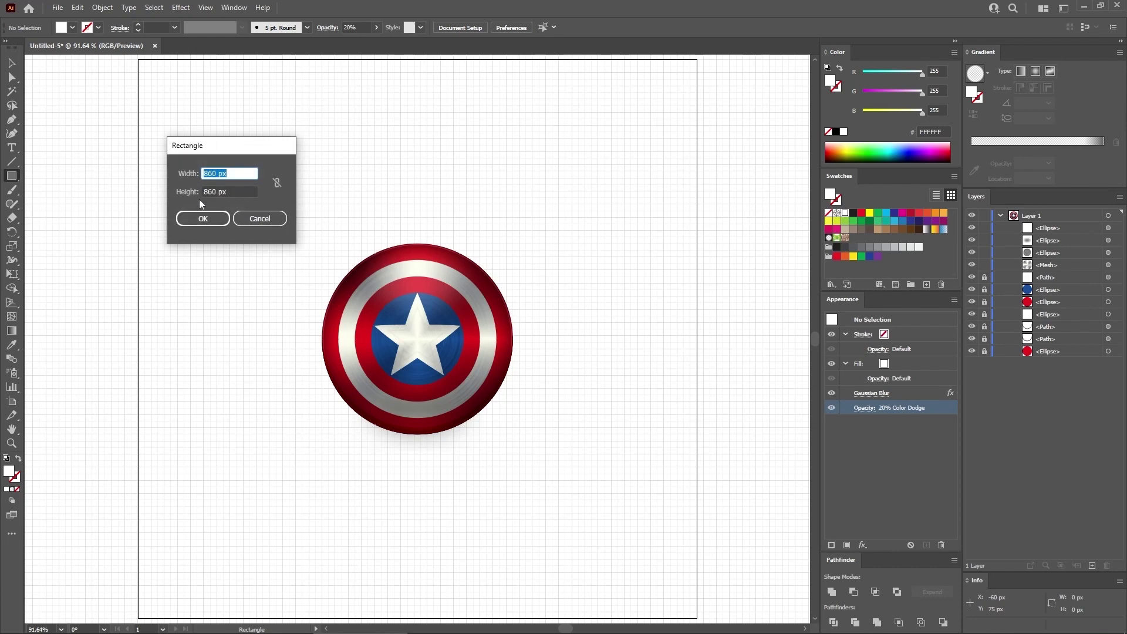
{"action": "left_click", "coordinate": [196, 219]}
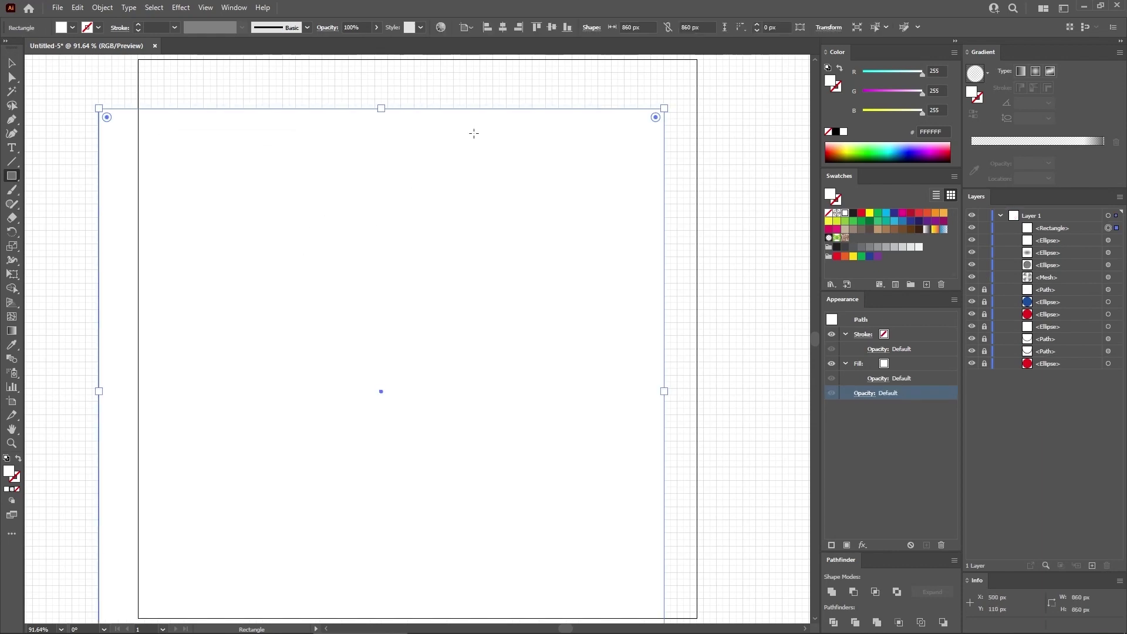
Step: Centre the rectangle on the artboard horizontally and vertically and send it to the back behind the shield
{"action": "left_click", "coordinate": [503, 28]}
{"action": "left_click", "coordinate": [556, 28]}
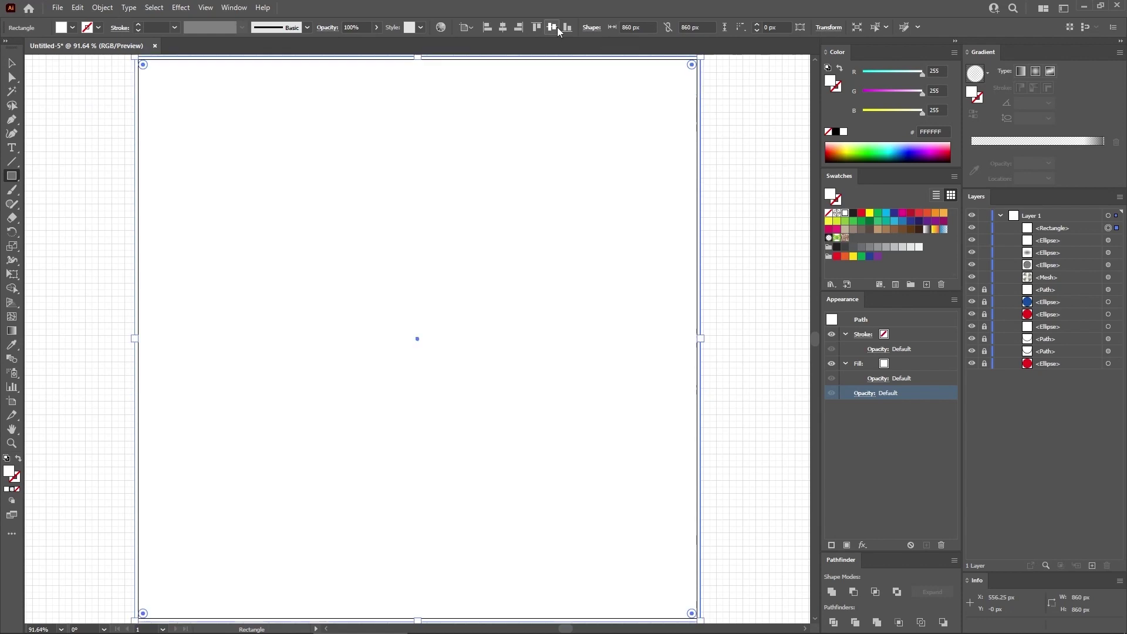
{"action": "right_click", "coordinate": [449, 200]}
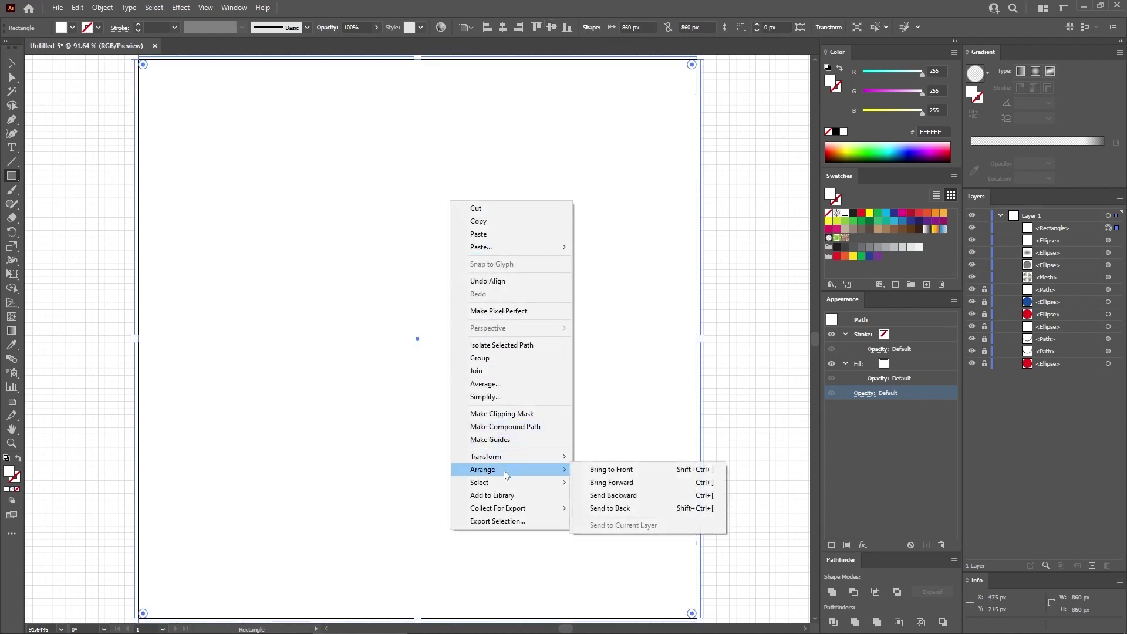
{"action": "left_click", "coordinate": [617, 508]}
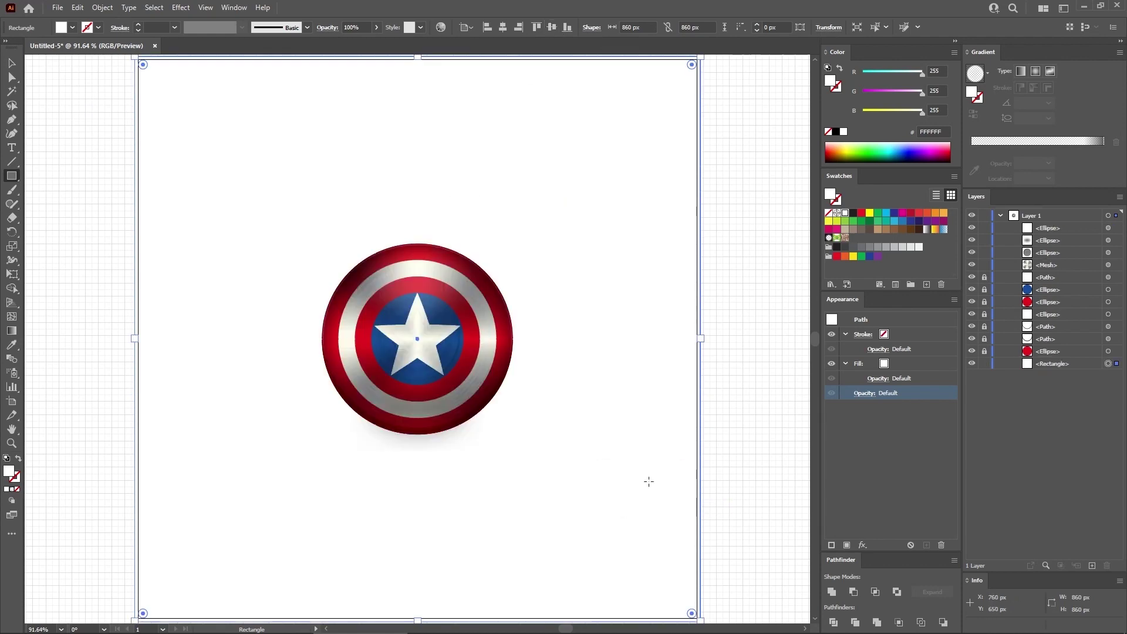
Step: Fill the background rectangle with the dark blue RGB colour 50, 55, 75
{"action": "left_click", "coordinate": [911, 363]}
{"action": "left_click", "coordinate": [932, 70]}
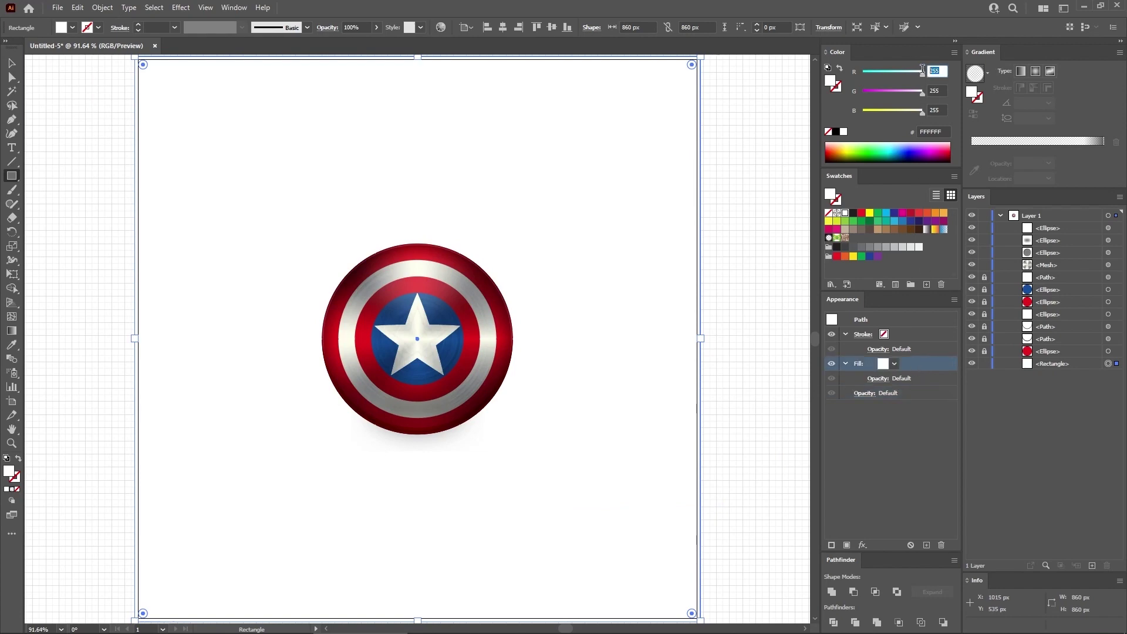
{"action": "type", "text": "50"}
{"action": "key", "text": "Tab"}
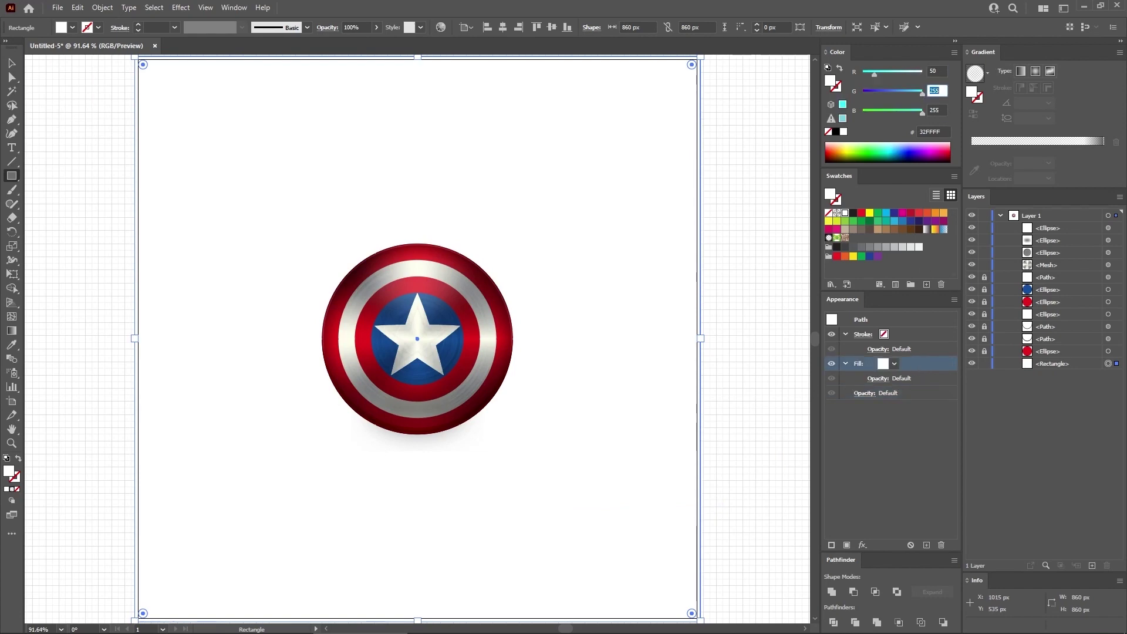
{"action": "type", "text": "55"}
{"action": "left_click", "coordinate": [936, 110]}
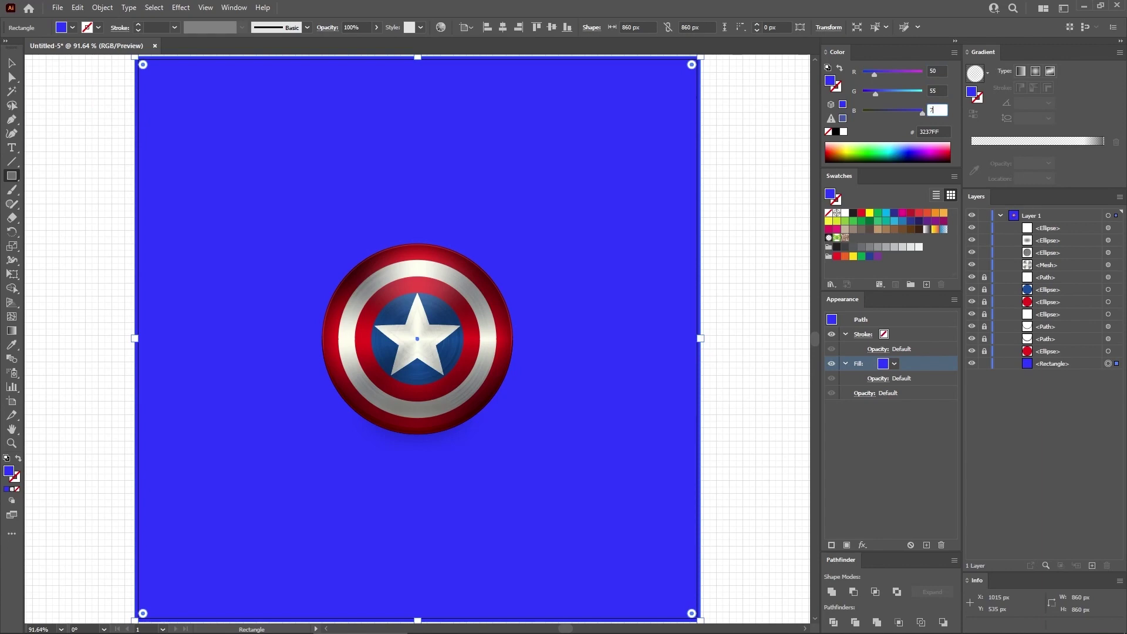
{"action": "type", "text": "75"}
{"action": "key", "text": "Return"}
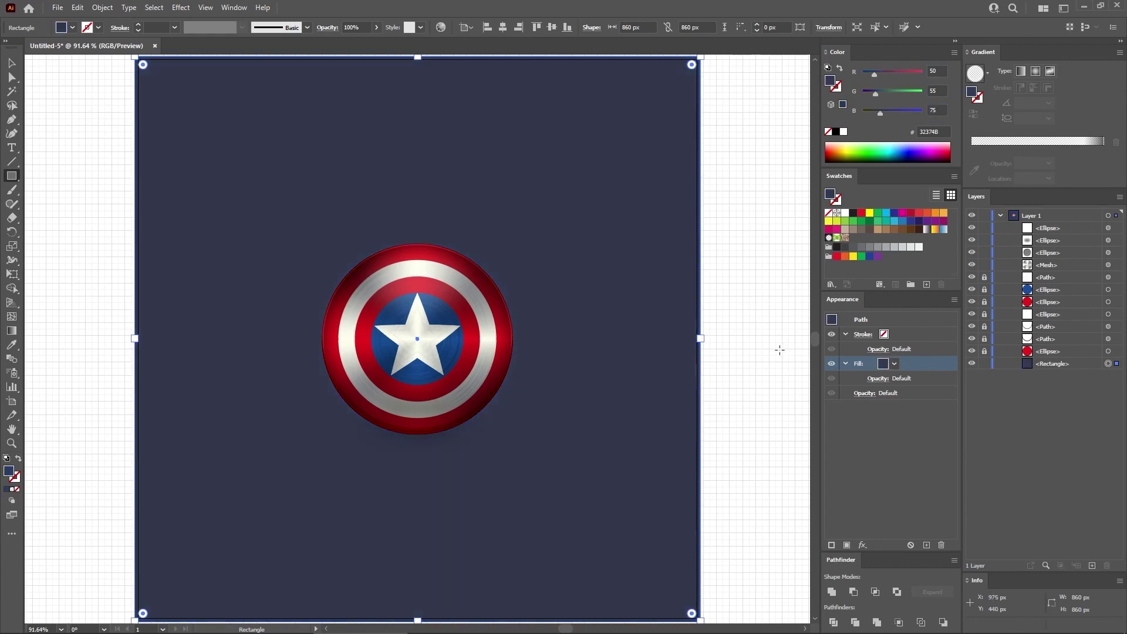
Step: Add a second, black fill to the background rectangle, set to Multiply blending at 10% opacity
{"action": "left_click", "coordinate": [847, 546]}
{"action": "left_click_drag", "start_coordinate": [879, 112], "coordinate": [859, 73]}
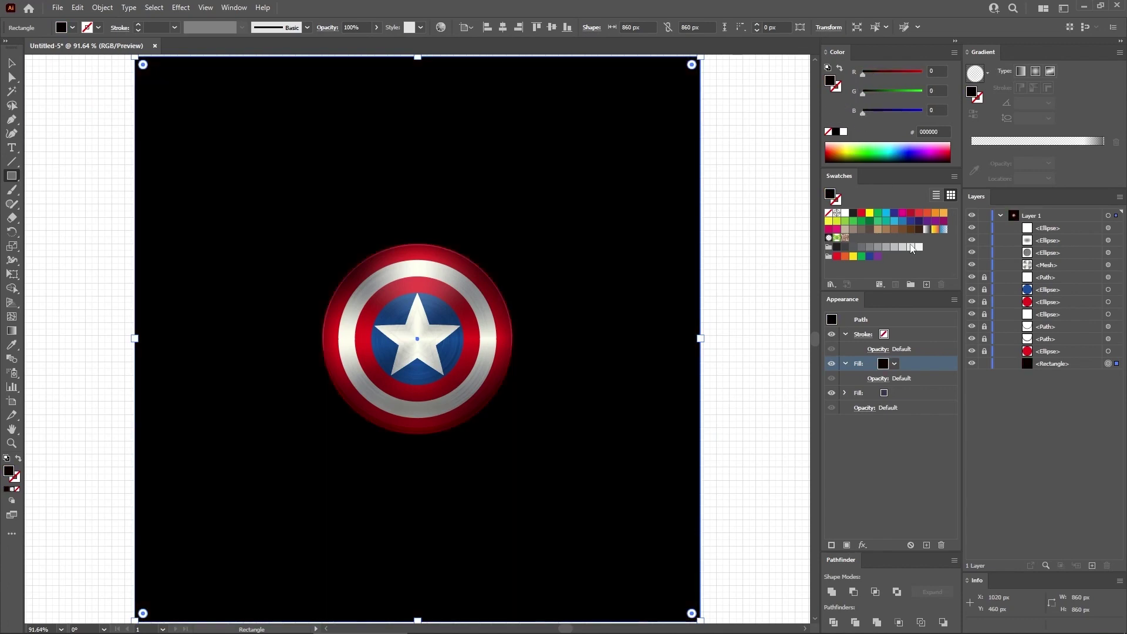
{"action": "left_click", "coordinate": [878, 379]}
{"action": "left_click", "coordinate": [795, 401]}
{"action": "left_click", "coordinate": [790, 445]}
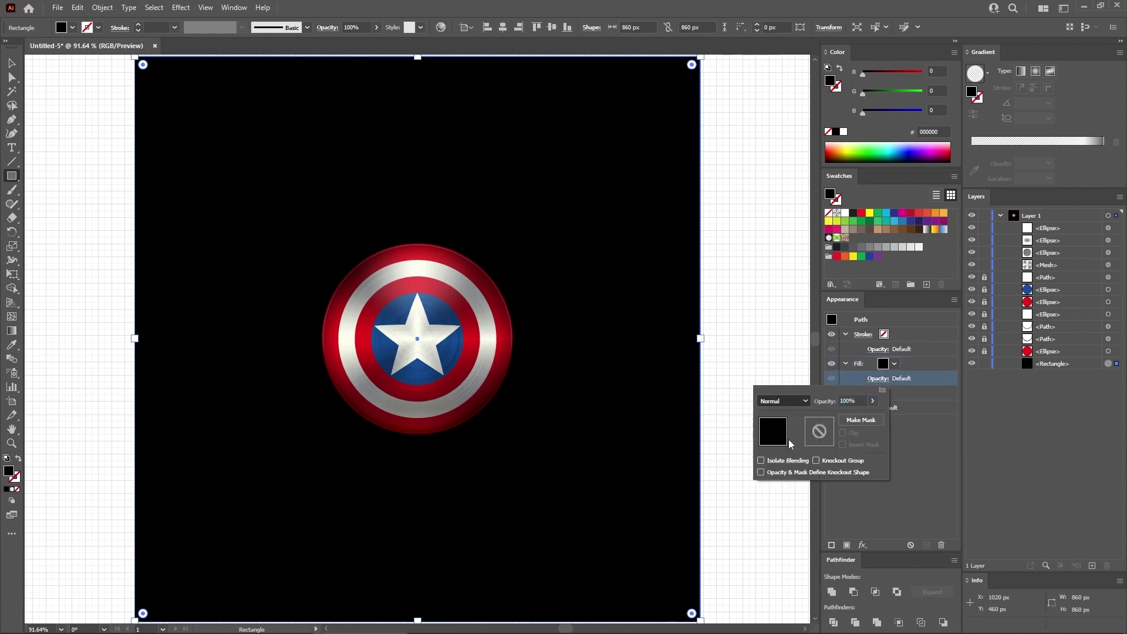
{"action": "double_click", "coordinate": [846, 400]}
{"action": "type", "text": "10"}
{"action": "key", "text": "Return"}
{"action": "left_click", "coordinate": [917, 364]}
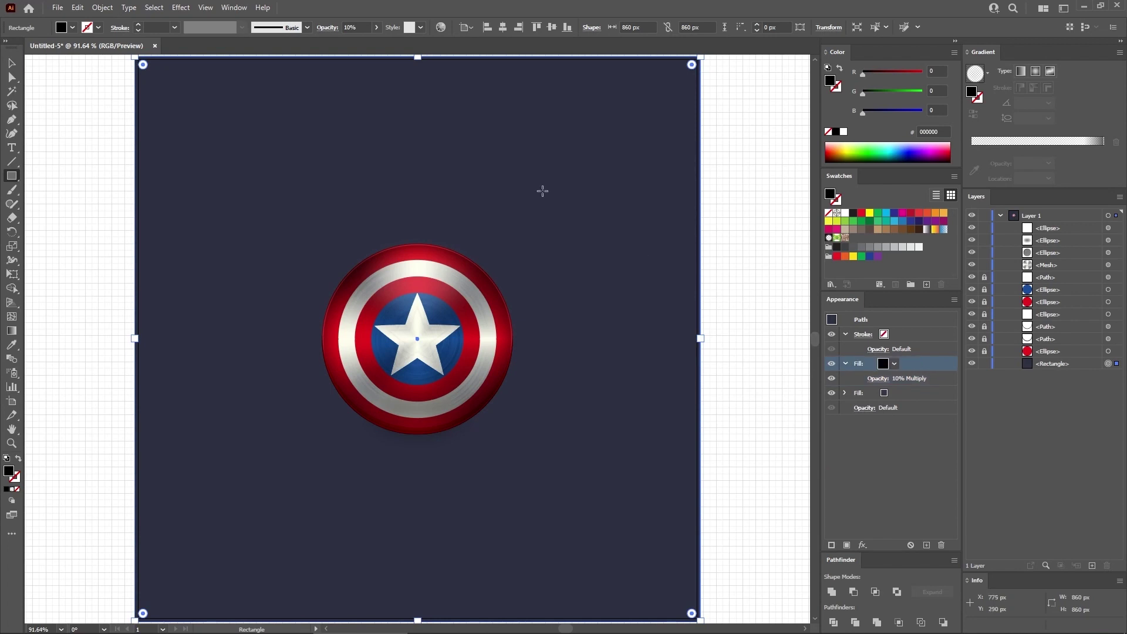
Step: Apply a Film Grain effect to the background's black fill with Grain 20, Highlight Area 0 and Intensity 10
{"action": "left_click", "coordinate": [180, 7]}
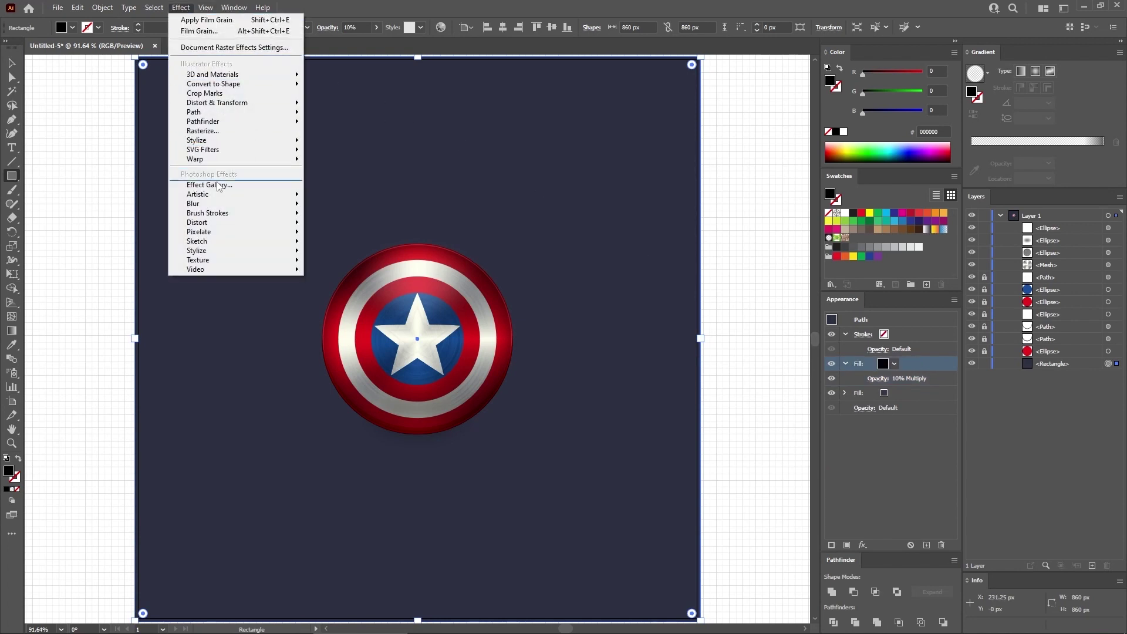
{"action": "mouse_move", "coordinate": [200, 194]}
{"action": "left_click", "coordinate": [340, 235]}
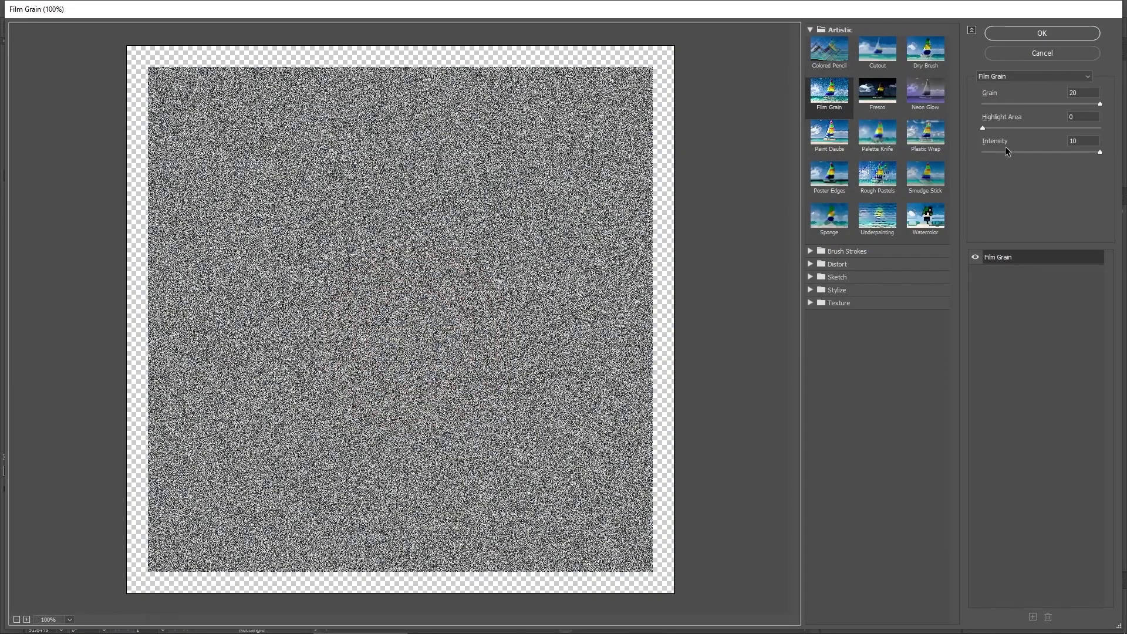
{"action": "left_click", "coordinate": [1048, 35]}
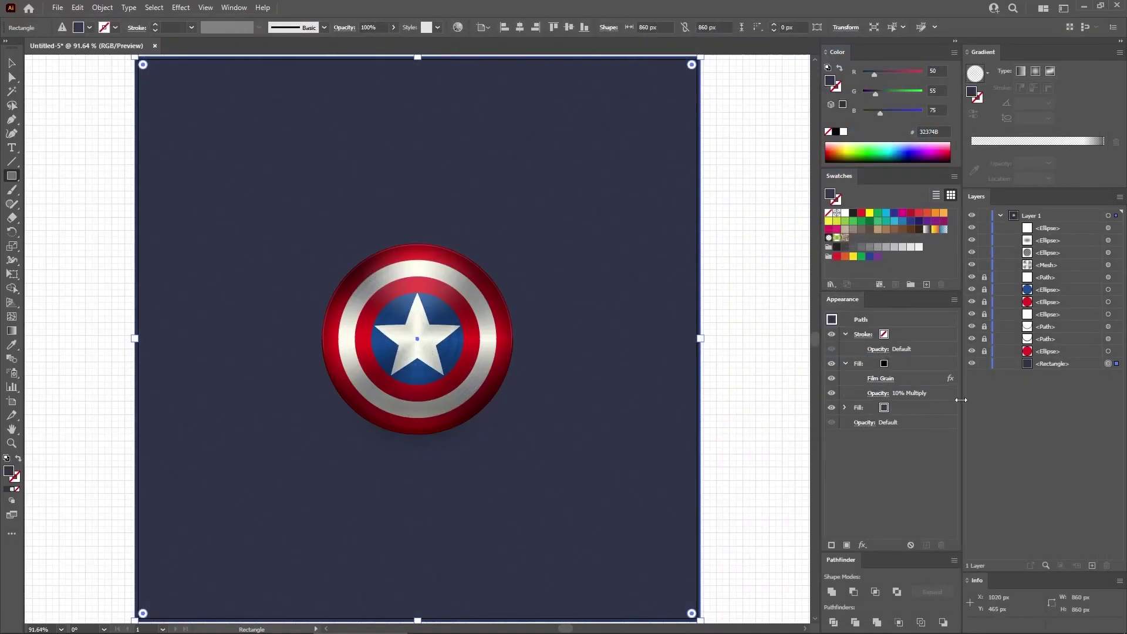
Step: Unlock the shield's large outer red circle and select it
{"action": "left_click", "coordinate": [984, 351]}
{"action": "key", "text": "v"}
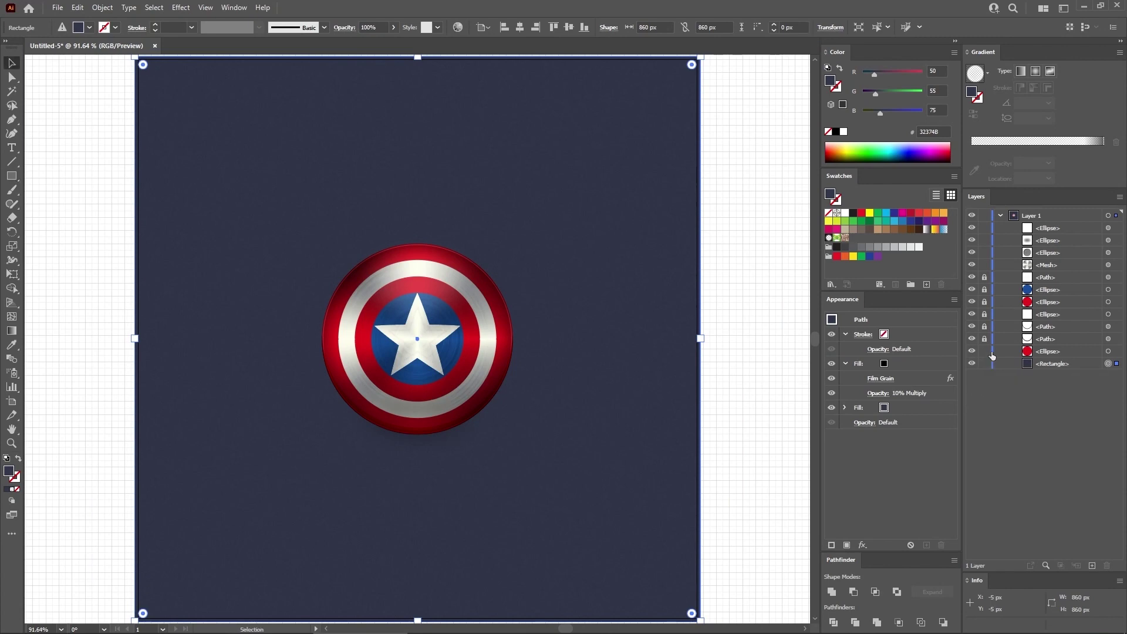
{"action": "left_click", "coordinate": [1108, 351]}
Step: Start a Drop Shadow effect on the outer red circle with Normal mode and 20% opacity
{"action": "left_click", "coordinate": [181, 8]}
{"action": "mouse_move", "coordinate": [218, 141]}
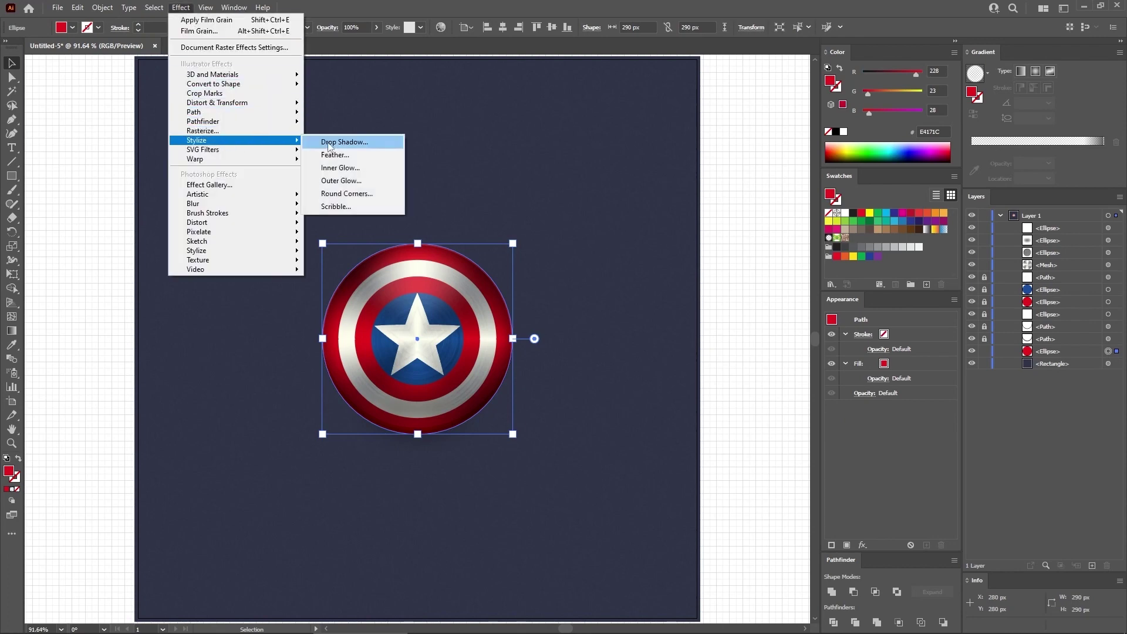
{"action": "left_click", "coordinate": [328, 145]}
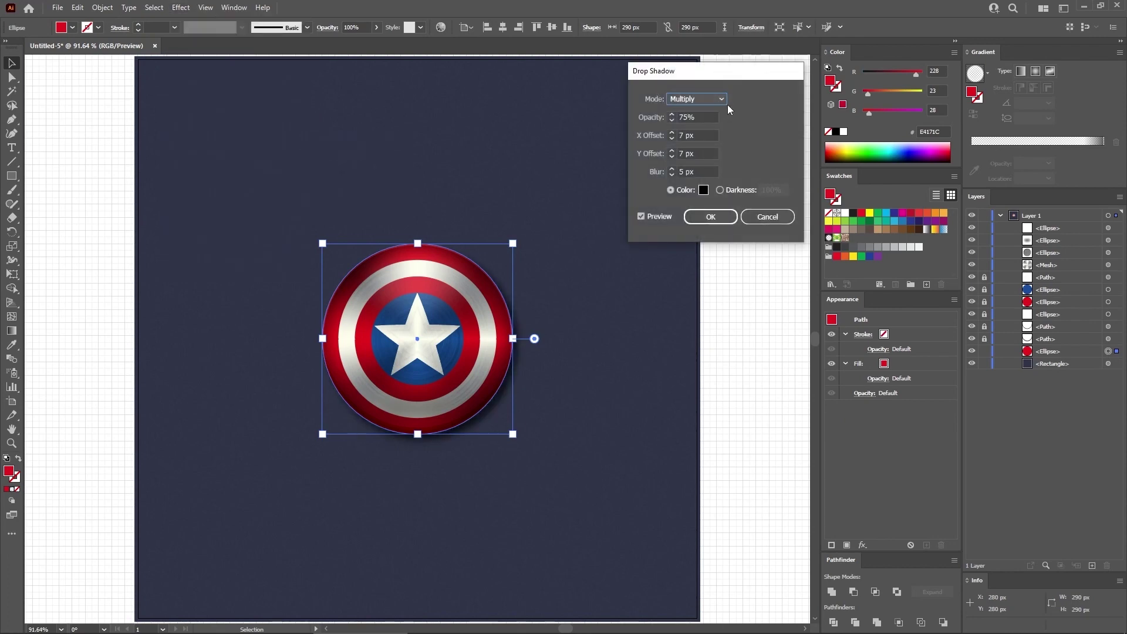
{"action": "left_click", "coordinate": [712, 99]}
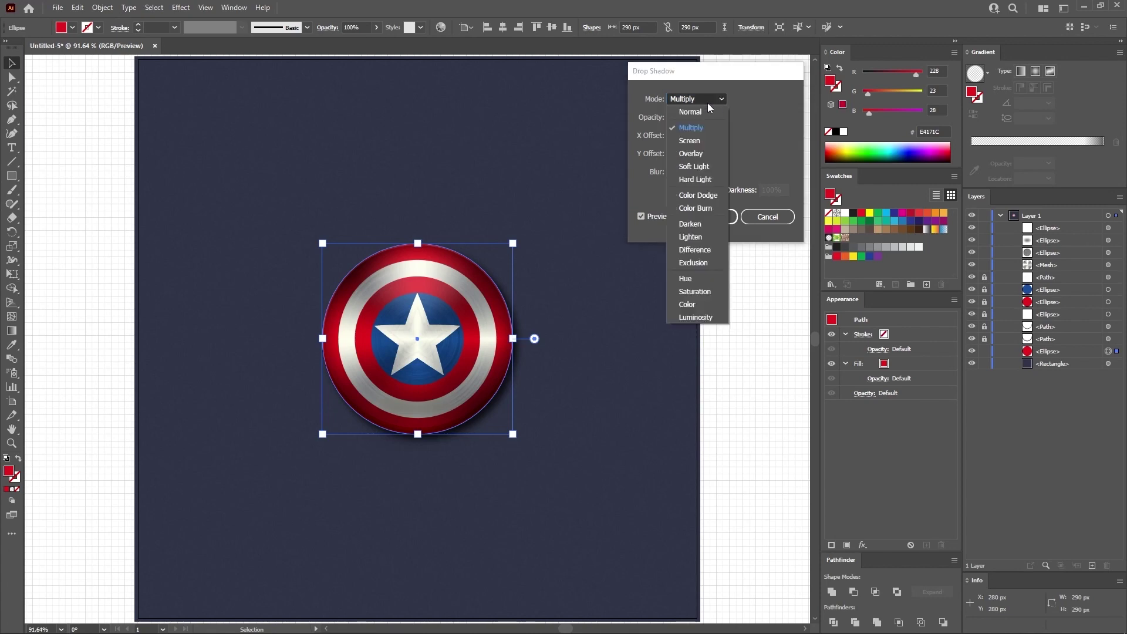
{"action": "left_click", "coordinate": [702, 111]}
{"action": "key", "text": "Tab"}
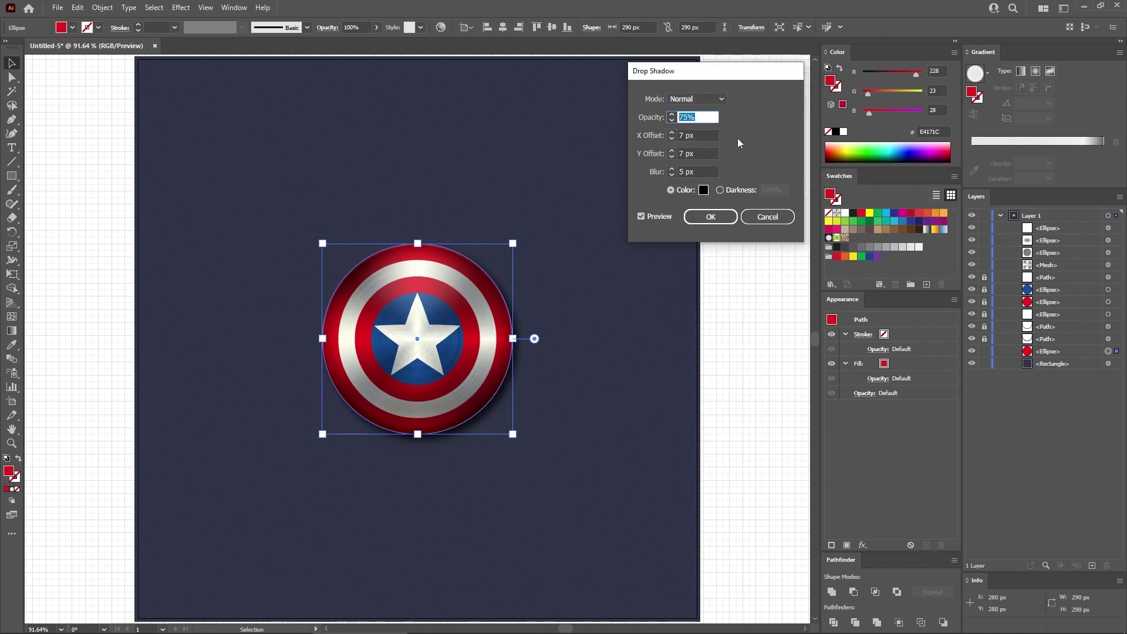
{"action": "type", "text": "20"}
Step: Set the drop shadow's X offset to 0 px, Y offset to 1 px and blur to 0 px in black, apply it and select the effect
{"action": "left_click", "coordinate": [696, 135]}
{"action": "type", "text": "0"}
{"action": "left_click", "coordinate": [702, 152]}
{"action": "type", "text": "1"}
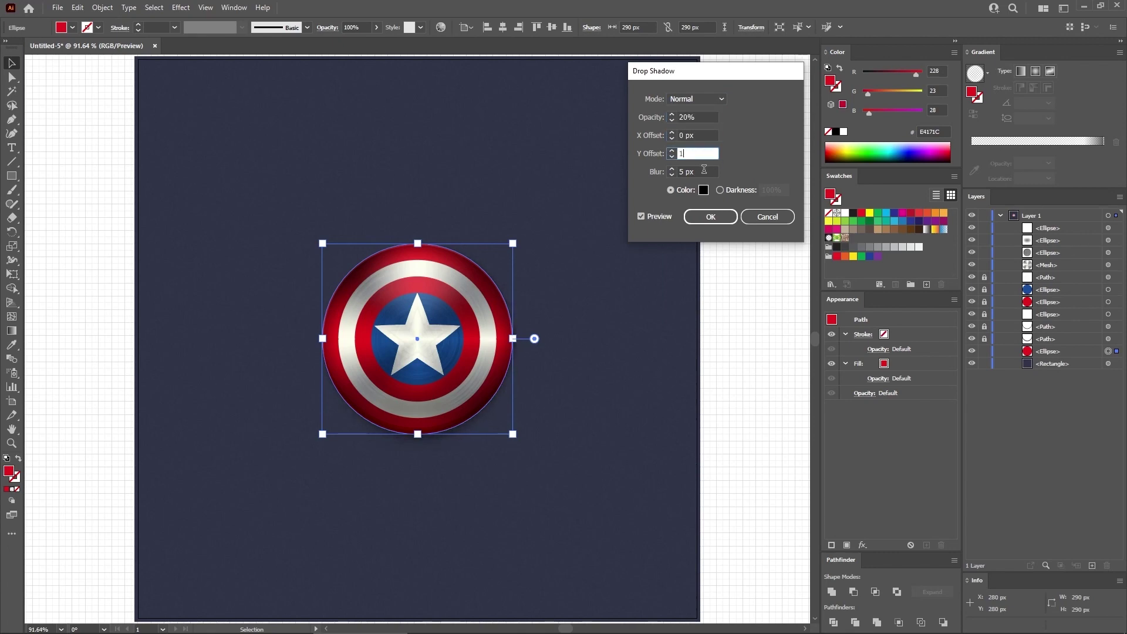
{"action": "left_click", "coordinate": [703, 170]}
{"action": "type", "text": "0"}
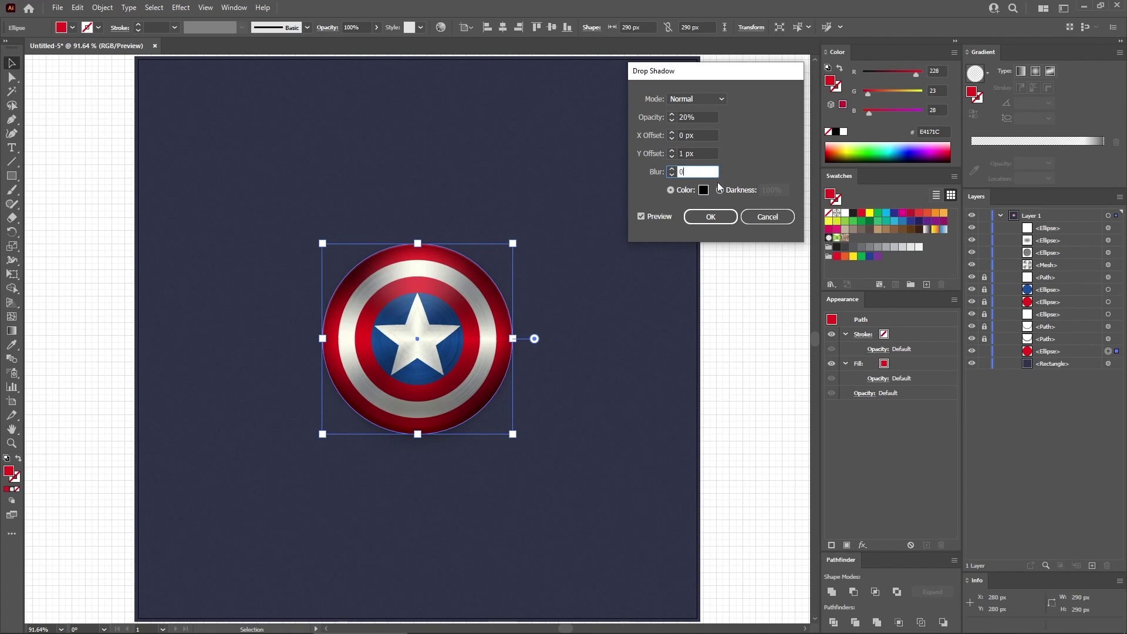
{"action": "left_click", "coordinate": [704, 189]}
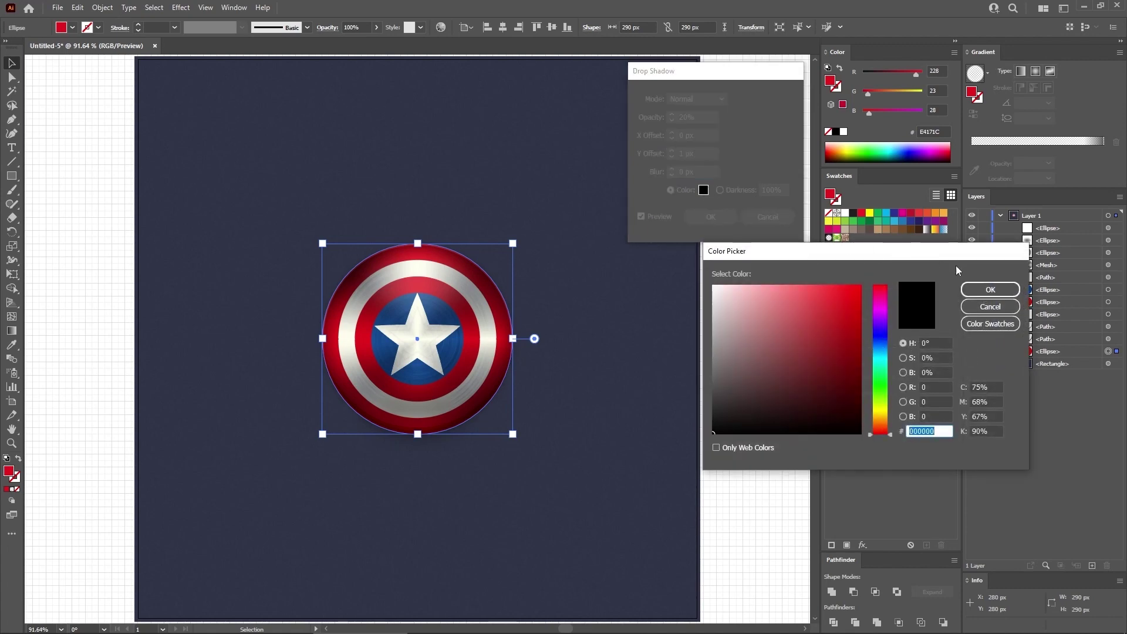
{"action": "left_click", "coordinate": [990, 290]}
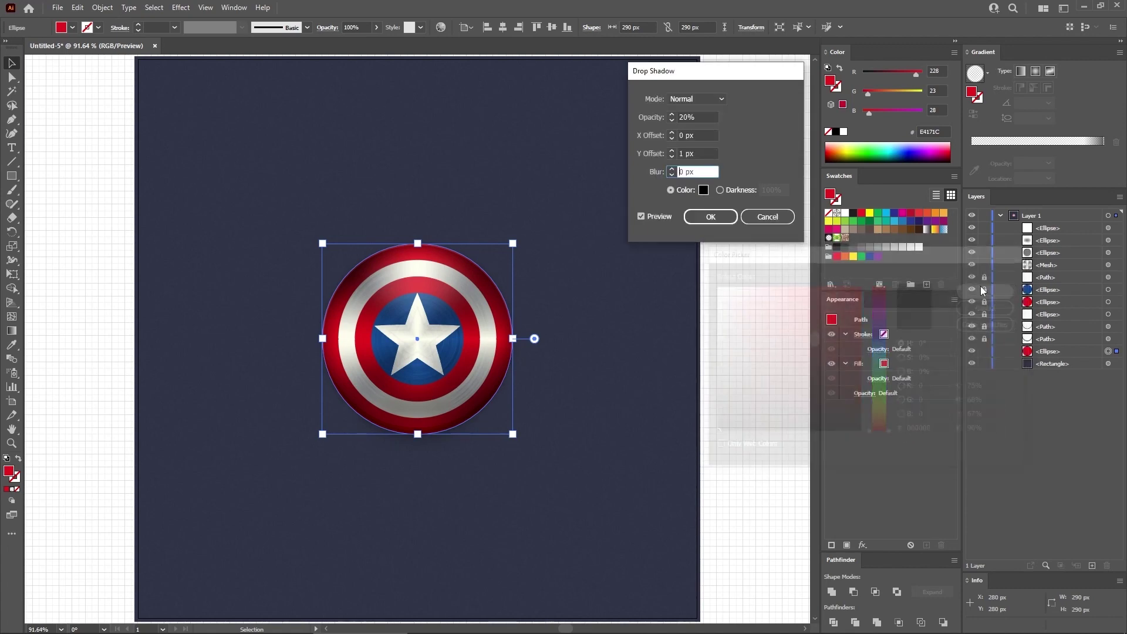
{"action": "left_click", "coordinate": [711, 217]}
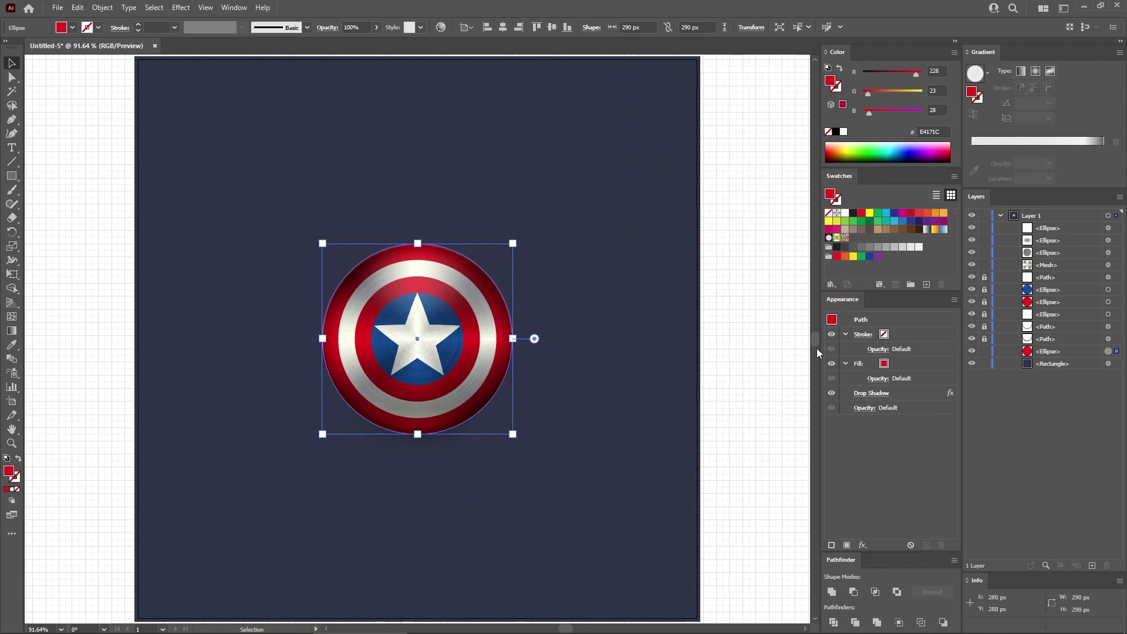
{"action": "left_click", "coordinate": [918, 395]}
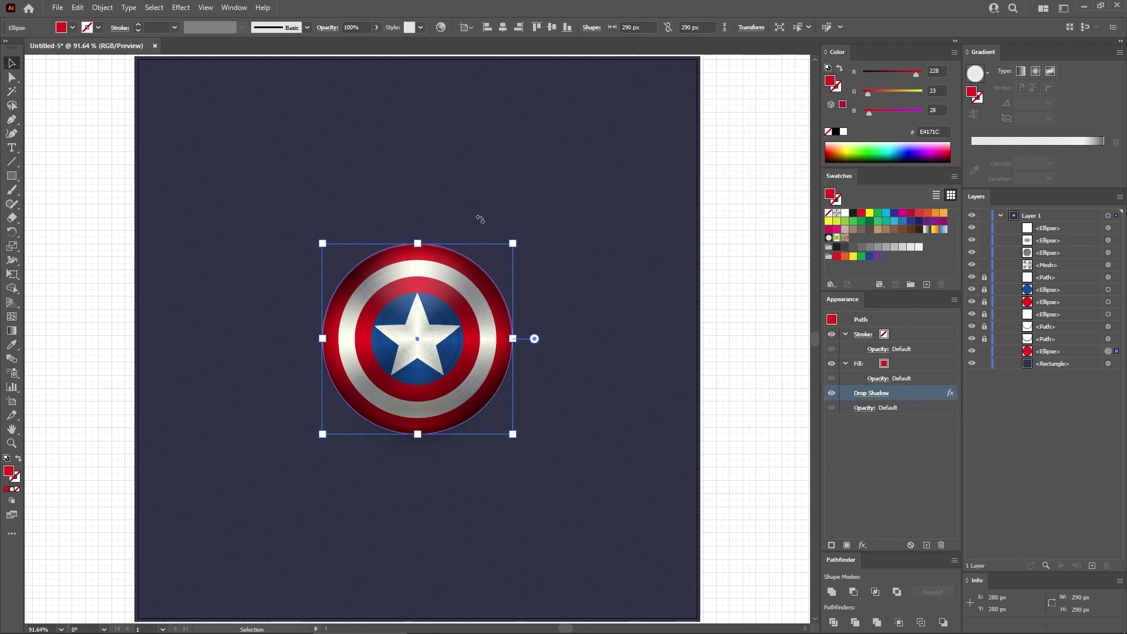
Step: Add a second Drop Shadow to the outer red circle with 15% opacity and a 2 px Y offset
{"action": "left_click", "coordinate": [186, 9]}
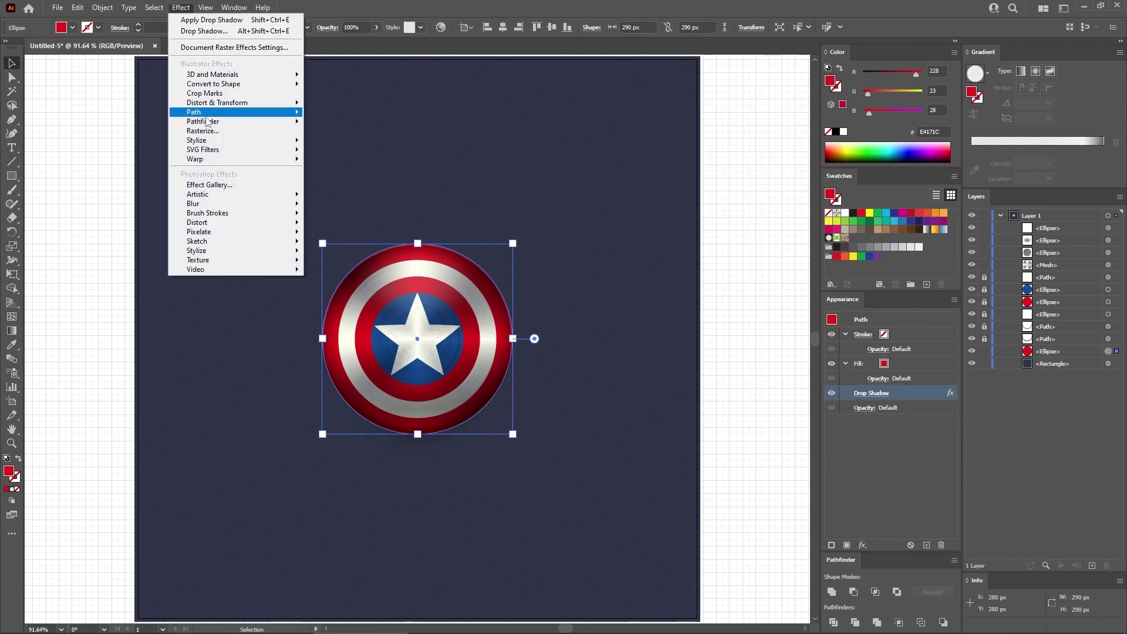
{"action": "mouse_move", "coordinate": [206, 142]}
{"action": "left_click", "coordinate": [324, 143]}
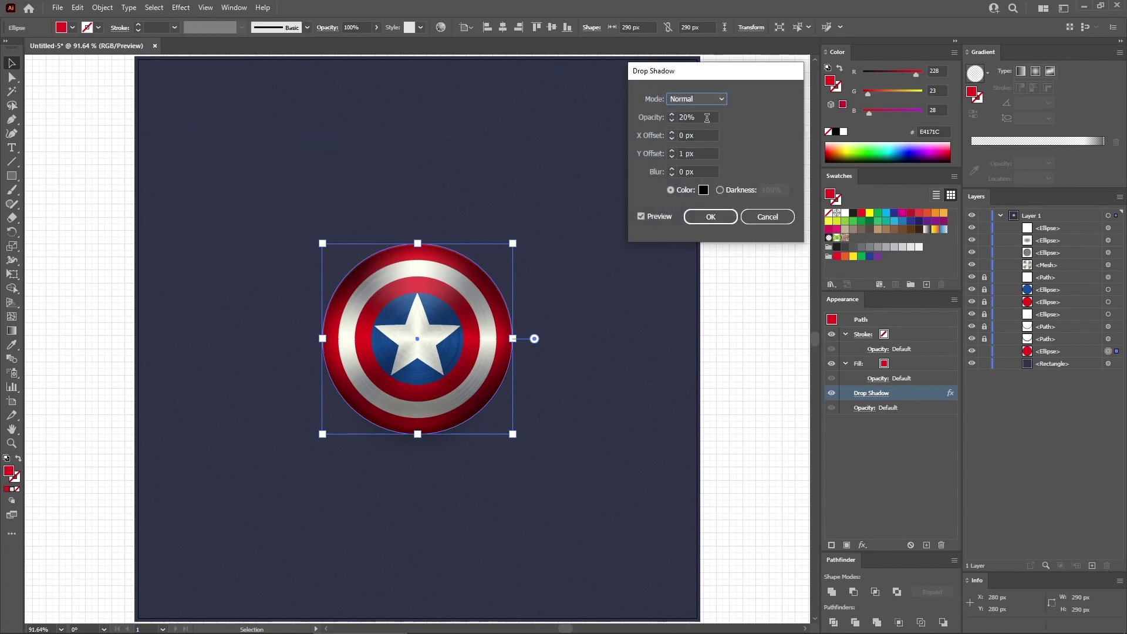
{"action": "left_click_drag", "start_coordinate": [707, 118], "coordinate": [675, 117]}
{"action": "type", "text": "15"}
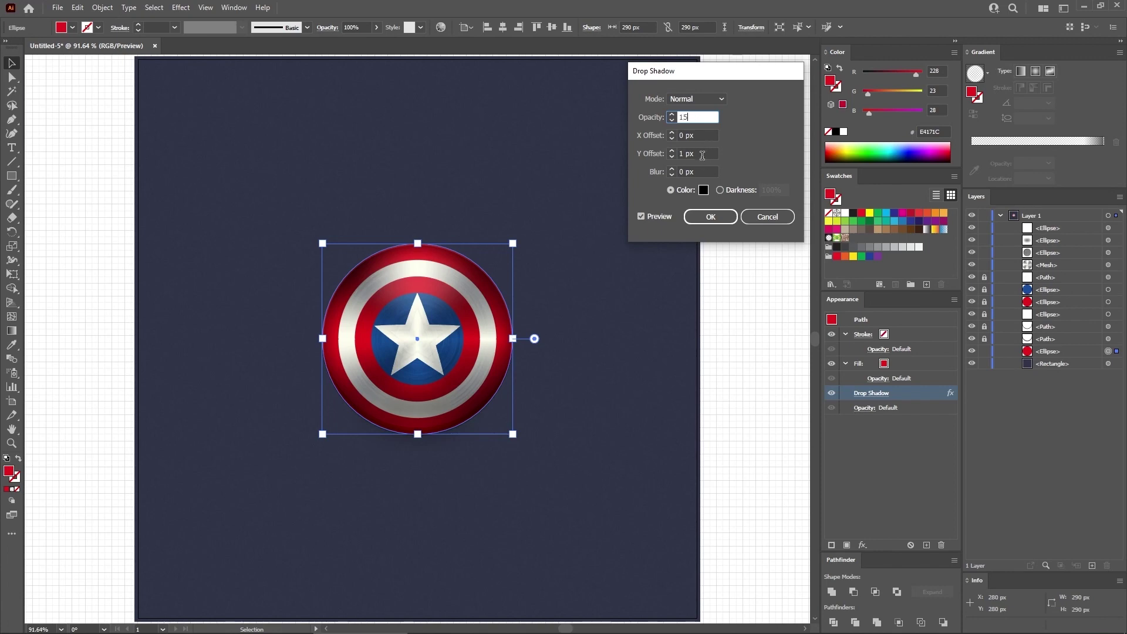
{"action": "left_click_drag", "start_coordinate": [707, 153], "coordinate": [677, 154]}
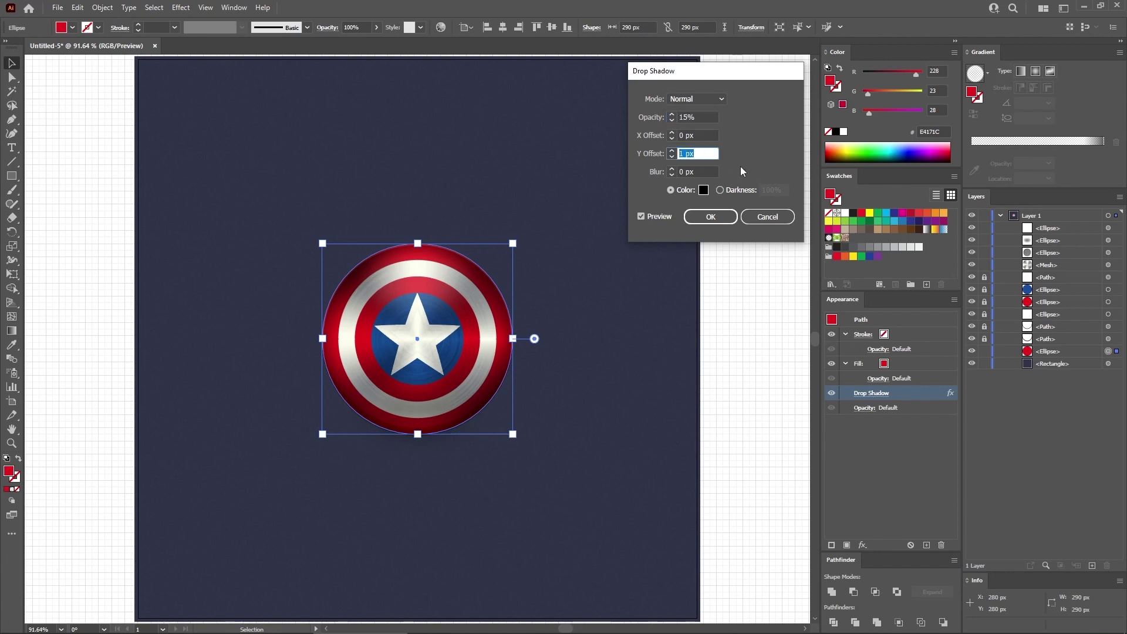
{"action": "type", "text": "2"}
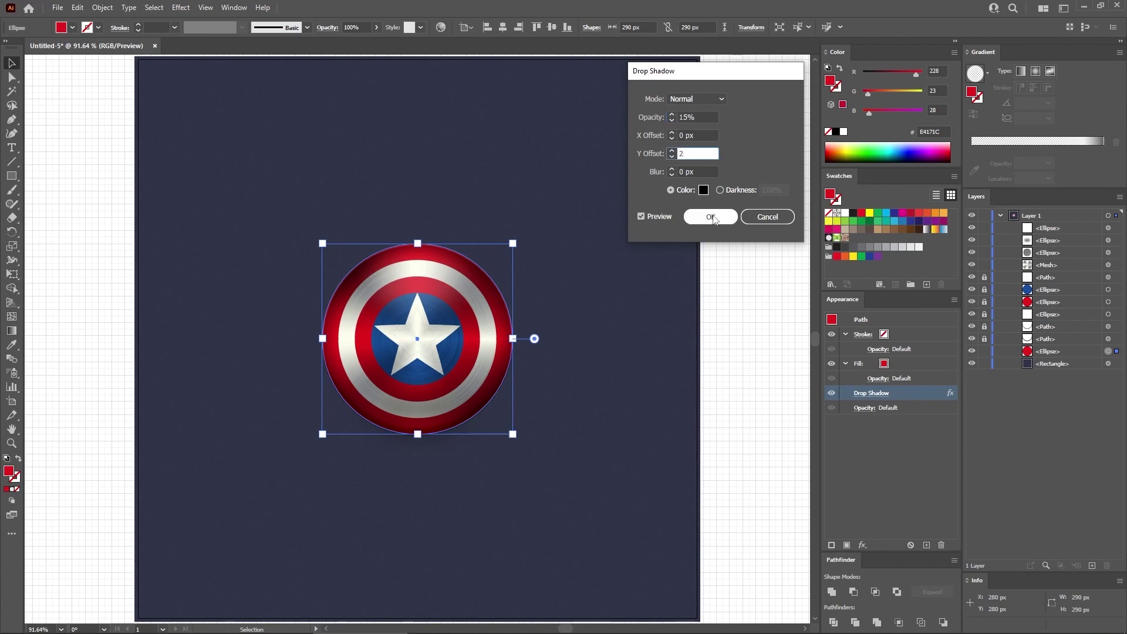
{"action": "left_click", "coordinate": [711, 217]}
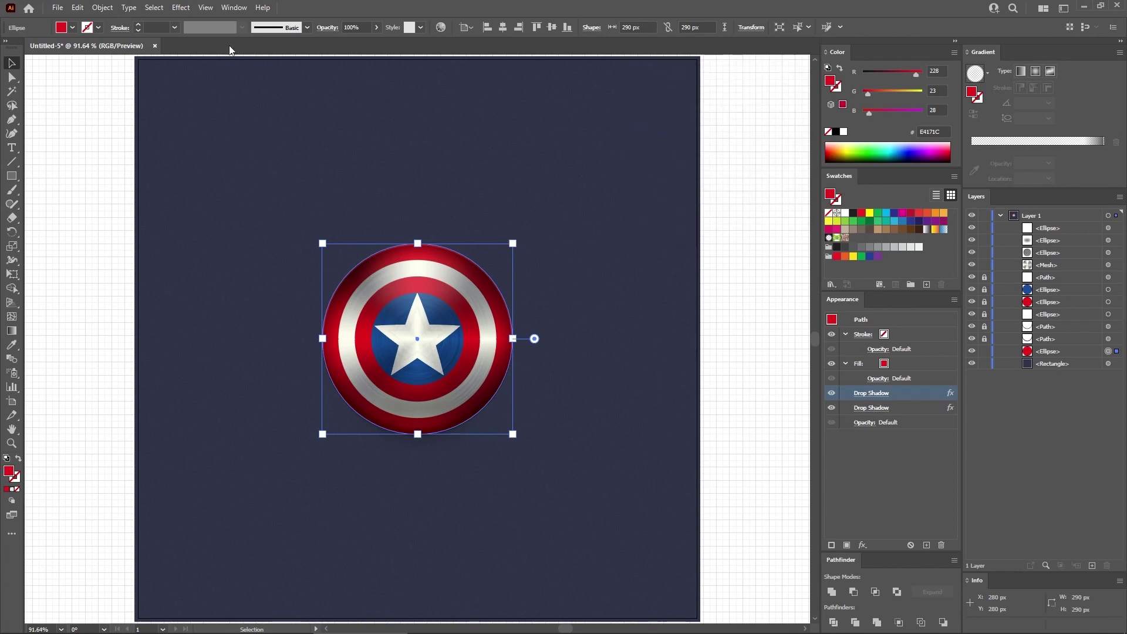
Step: Add a third Drop Shadow to the outer red circle with 10% opacity and a 3 px Y offset
{"action": "left_click", "coordinate": [182, 7]}
{"action": "mouse_move", "coordinate": [285, 142]}
{"action": "left_click", "coordinate": [329, 141]}
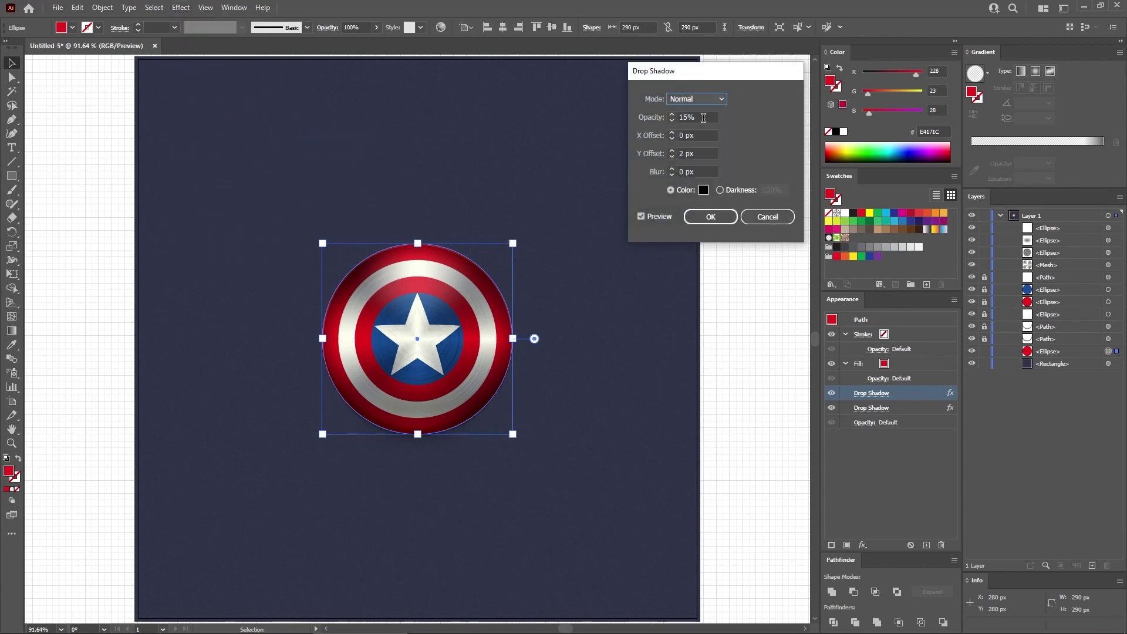
{"action": "left_click", "coordinate": [660, 116]}
{"action": "type", "text": "10"}
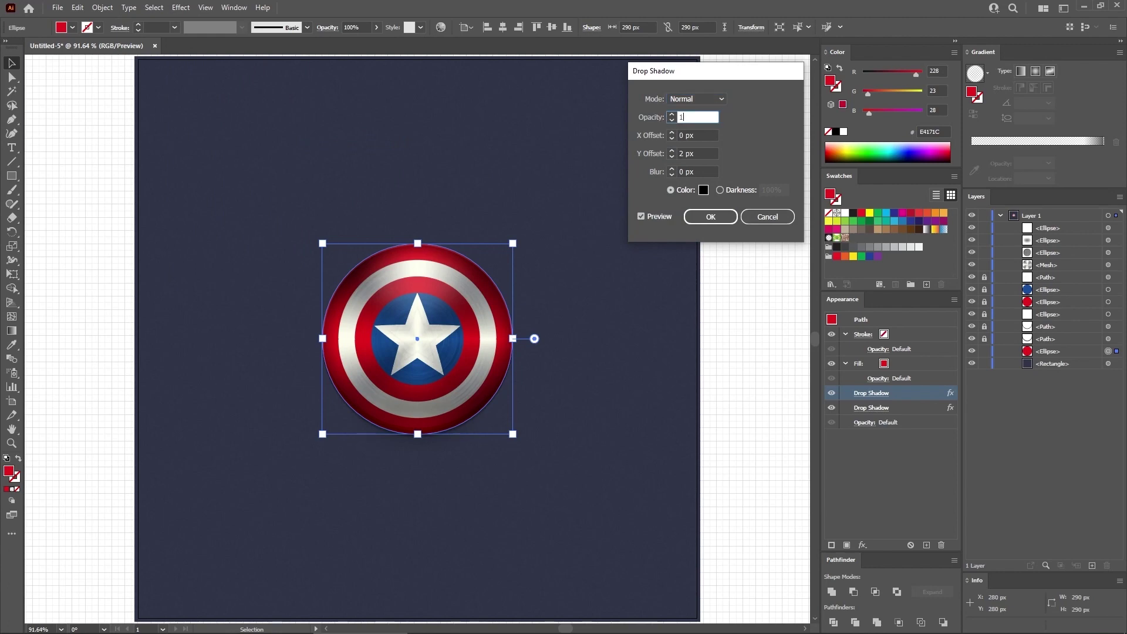
{"action": "left_click", "coordinate": [685, 151]}
{"action": "left_click_drag", "start_coordinate": [685, 152], "coordinate": [678, 156]}
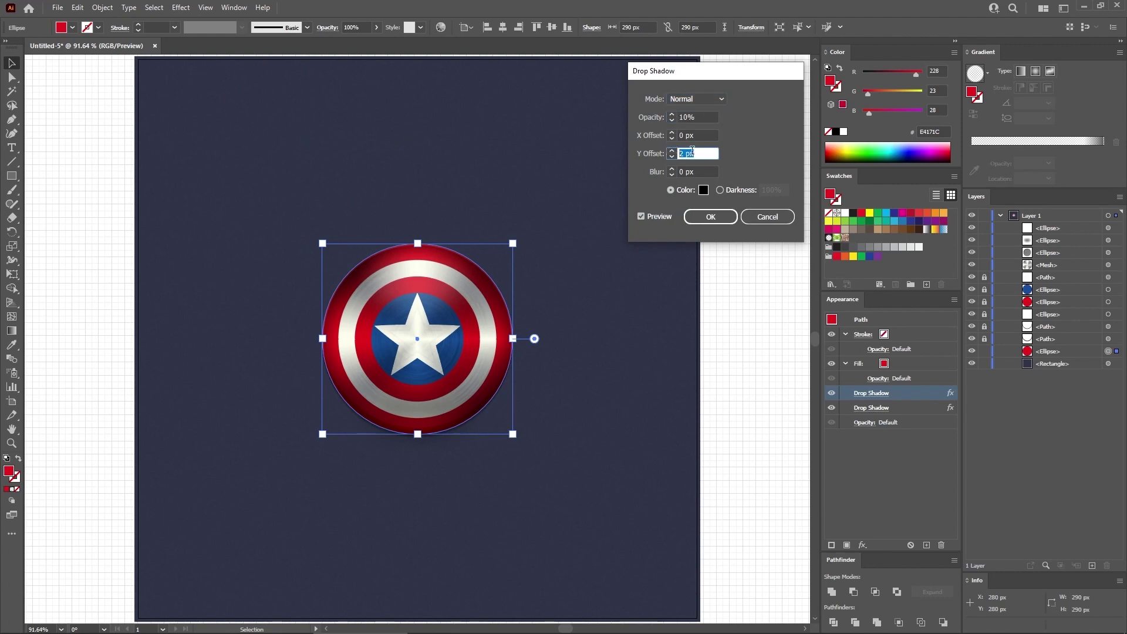
{"action": "type", "text": "3"}
{"action": "left_click", "coordinate": [722, 218]}
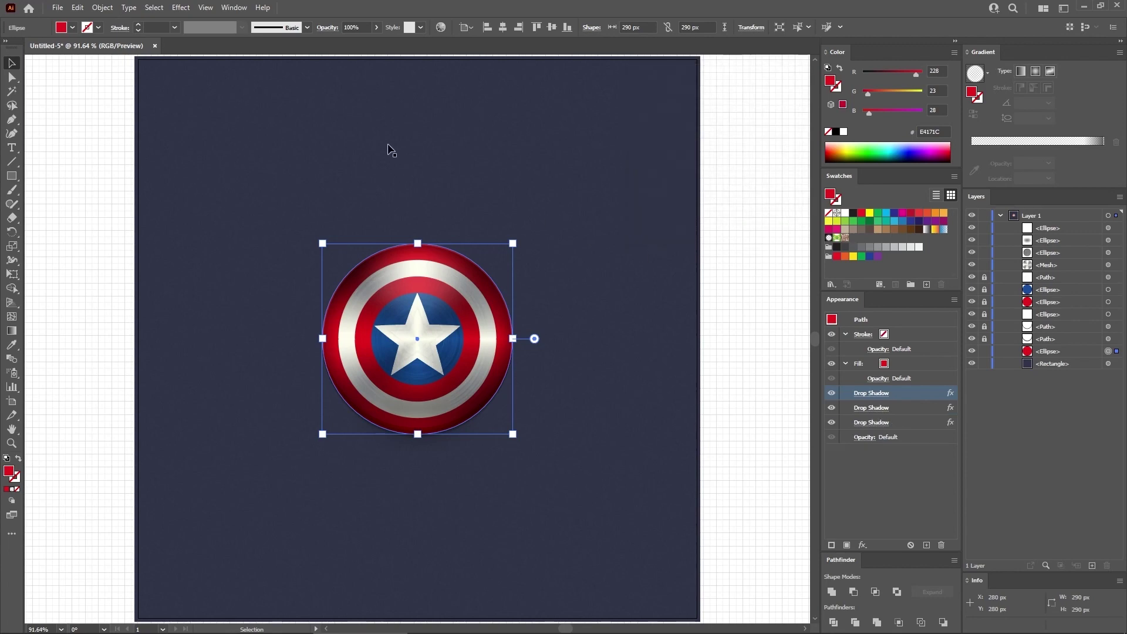
Step: Add a fourth Drop Shadow to the red circle in Soft Light mode with 40% opacity, 5 px Y offset and 15 px blur, and deselect it
{"action": "left_click", "coordinate": [180, 8]}
{"action": "mouse_move", "coordinate": [270, 141]}
{"action": "left_click", "coordinate": [311, 144]}
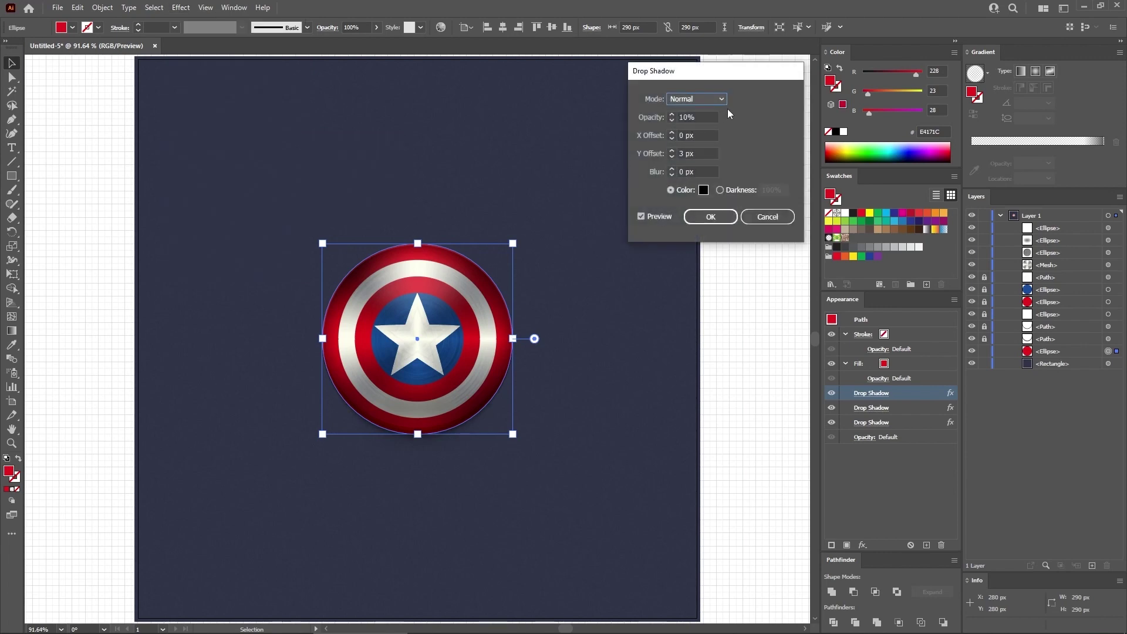
{"action": "left_click", "coordinate": [719, 100]}
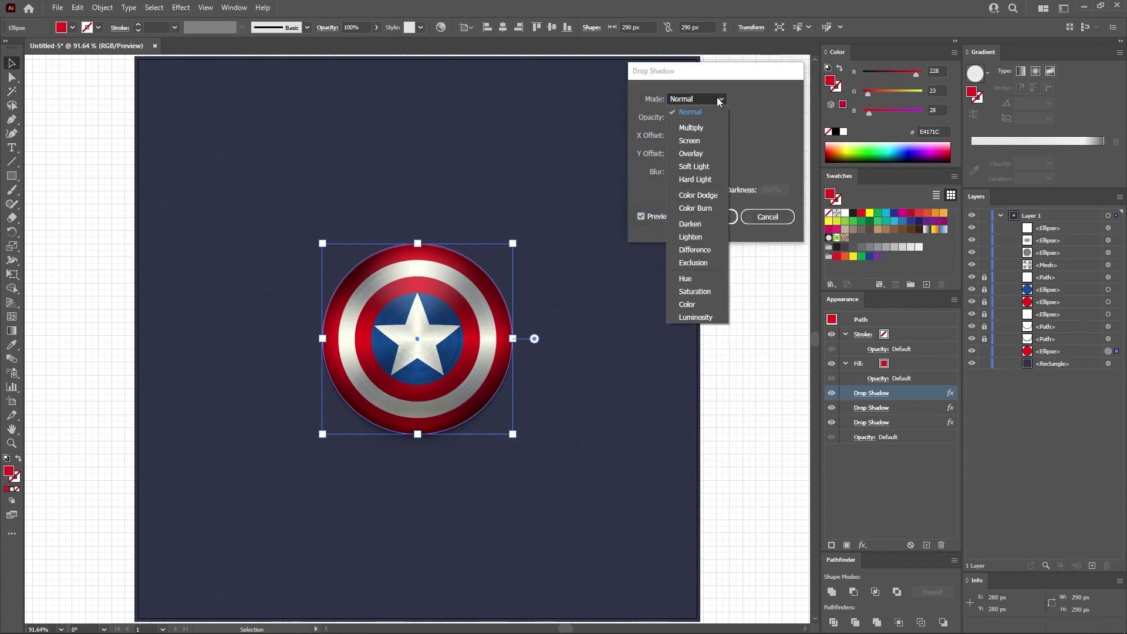
{"action": "left_click", "coordinate": [694, 167]}
{"action": "left_click", "coordinate": [658, 117]}
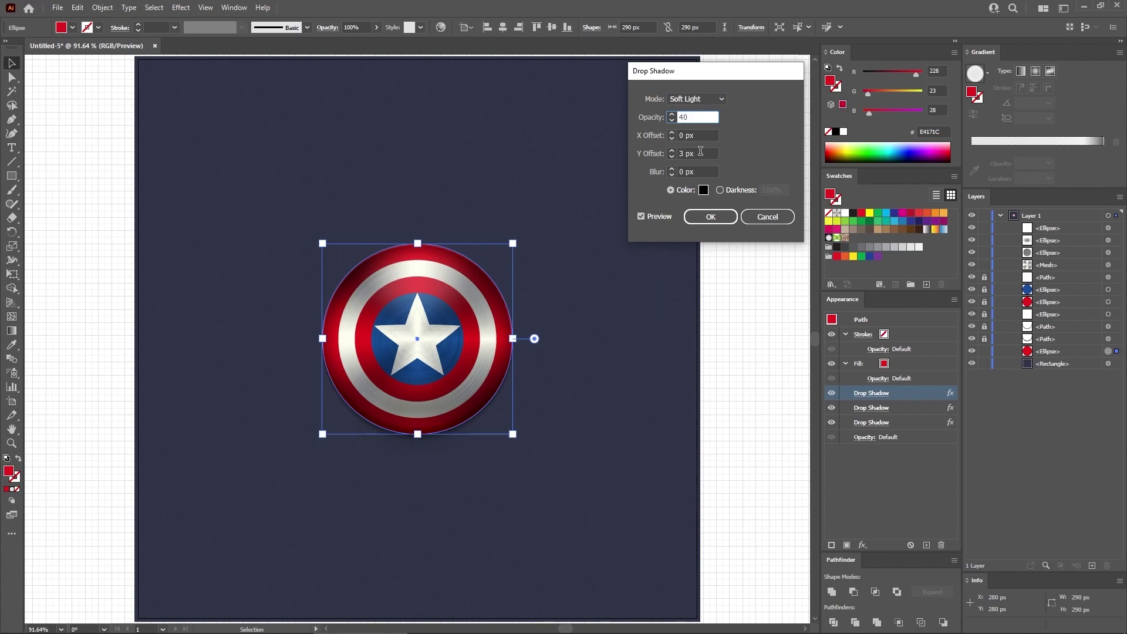
{"action": "left_click", "coordinate": [653, 150]}
{"action": "type", "text": "5"}
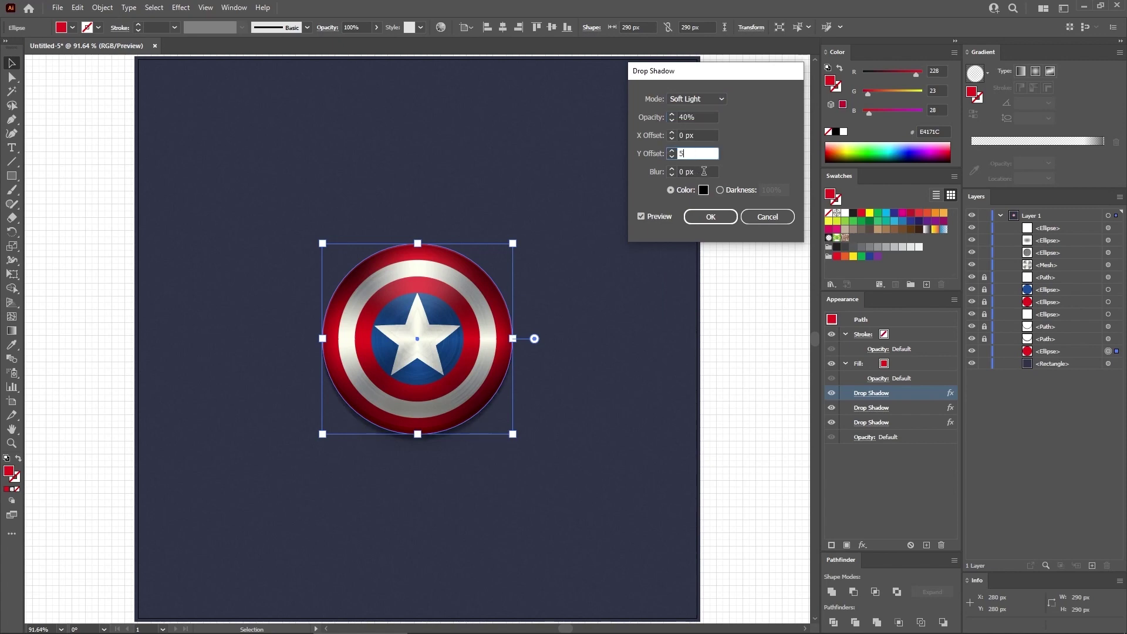
{"action": "key", "text": "Tab"}
{"action": "type", "text": "15"}
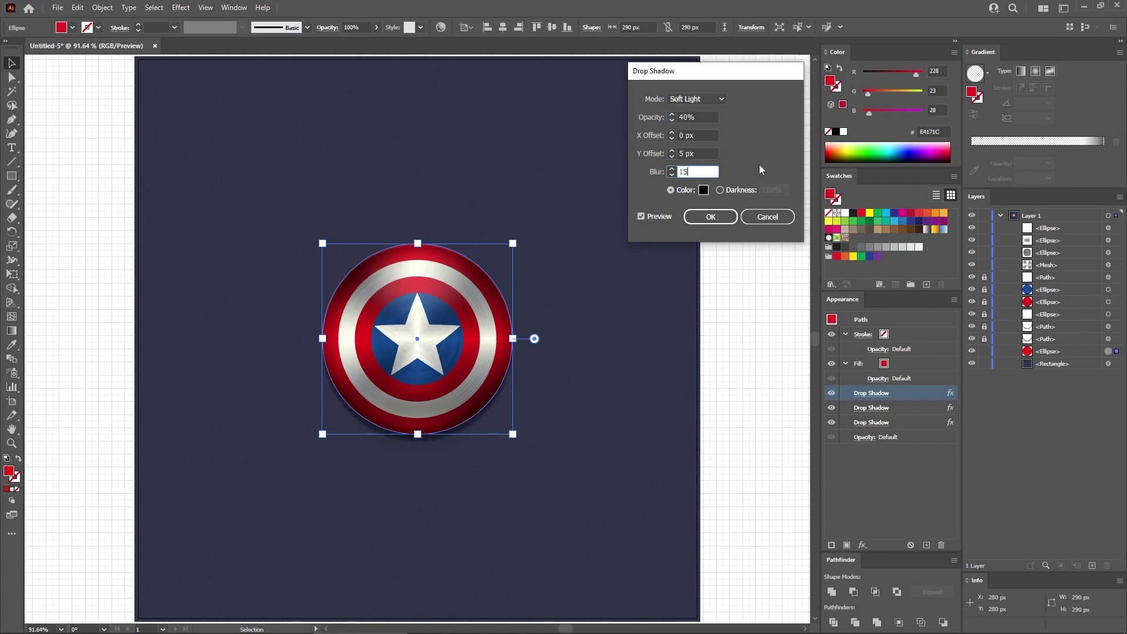
{"action": "left_click", "coordinate": [710, 217]}
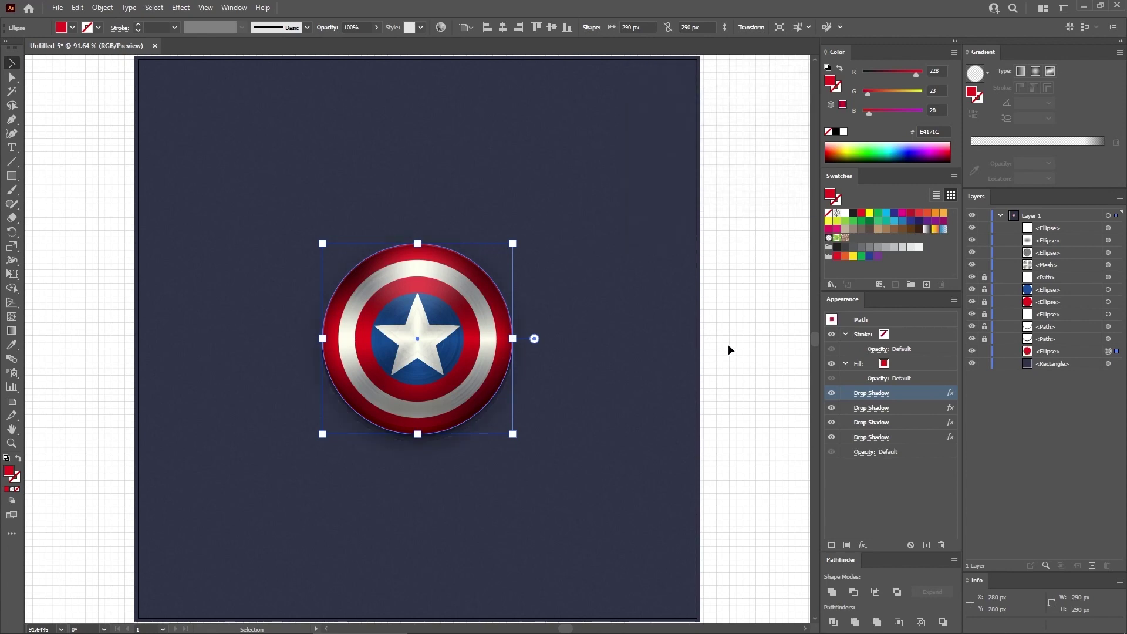
{"action": "left_click", "coordinate": [728, 351]}
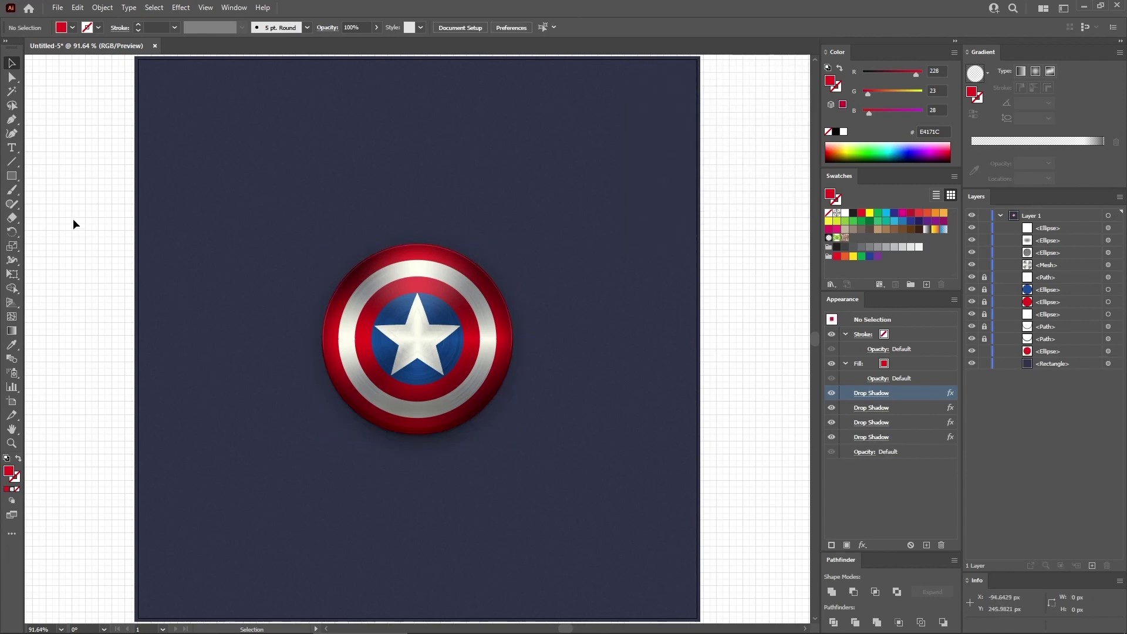
Step: Create a 290 x 430 px rectangle on the dark blue background
{"action": "left_click", "coordinate": [14, 178]}
{"action": "left_click", "coordinate": [196, 199]}
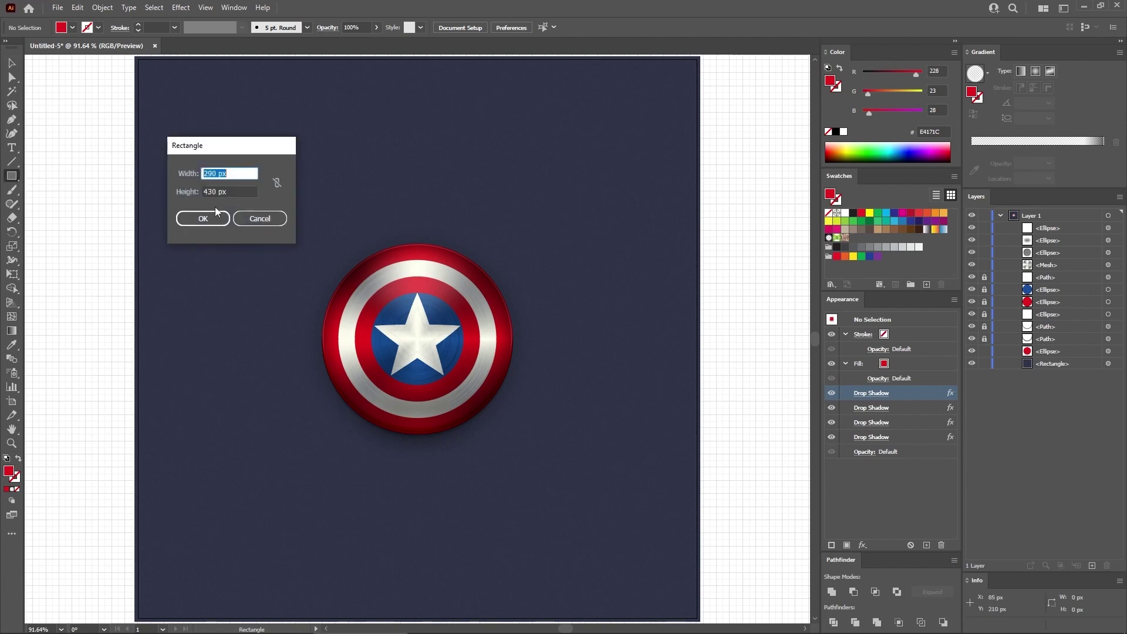
{"action": "key", "text": "Tab"}
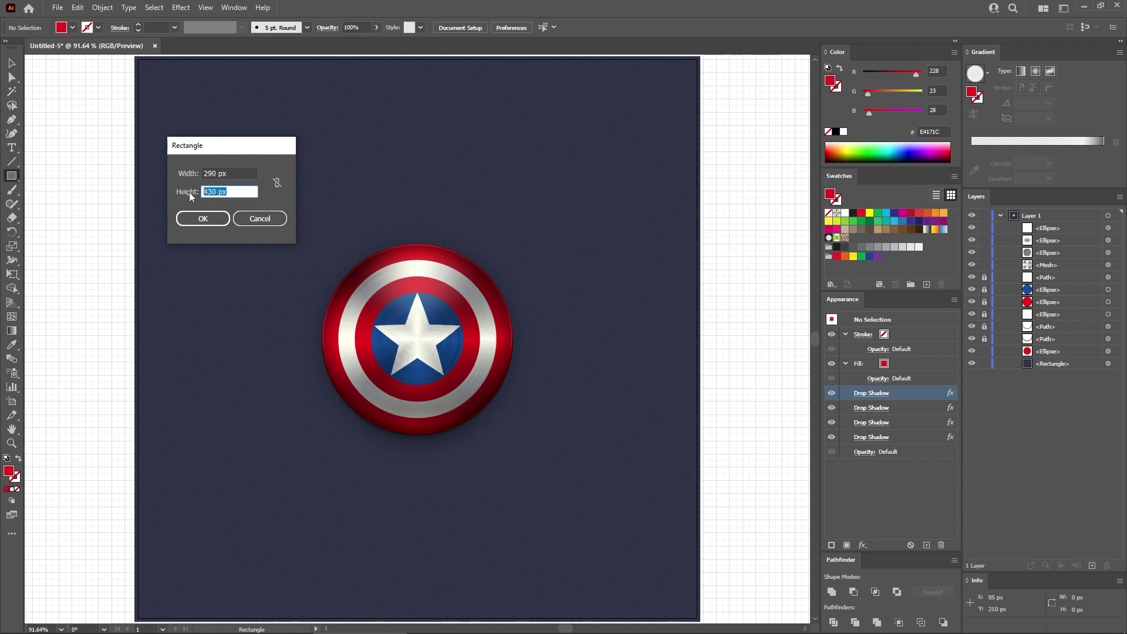
{"action": "left_click", "coordinate": [210, 219]}
Step: Position the rectangle at X 280 px, Y 425 px, extending down from the shield's middle, and stack it directly behind the outer red circle
{"action": "key", "text": "v"}
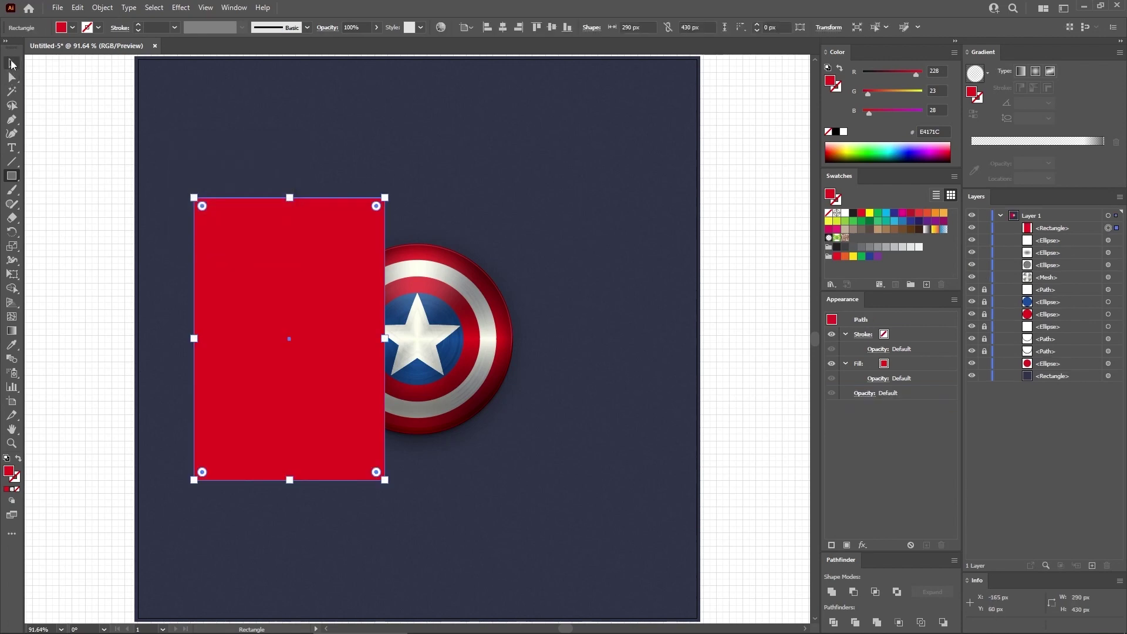
{"action": "left_click_drag", "start_coordinate": [284, 241], "coordinate": [411, 361]}
{"action": "key", "text": "Down"}
{"action": "key", "text": "Down"}
{"action": "key", "text": "Down"}
{"action": "key", "text": "Down"}
{"action": "key", "text": "Down"}
{"action": "key", "text": "Down"}
{"action": "key", "text": "Down"}
{"action": "key", "text": "Down"}
{"action": "key", "text": "Down"}
{"action": "key", "text": "Down"}
{"action": "key", "text": "Down"}
{"action": "key", "text": "Down"}
{"action": "key", "text": "Down"}
{"action": "key", "text": "Down"}
{"action": "key", "text": "Down"}
{"action": "key", "text": "Down"}
{"action": "key", "text": "Down"}
{"action": "key", "text": "Down"}
{"action": "key", "text": "Down"}
{"action": "key", "text": "Down"}
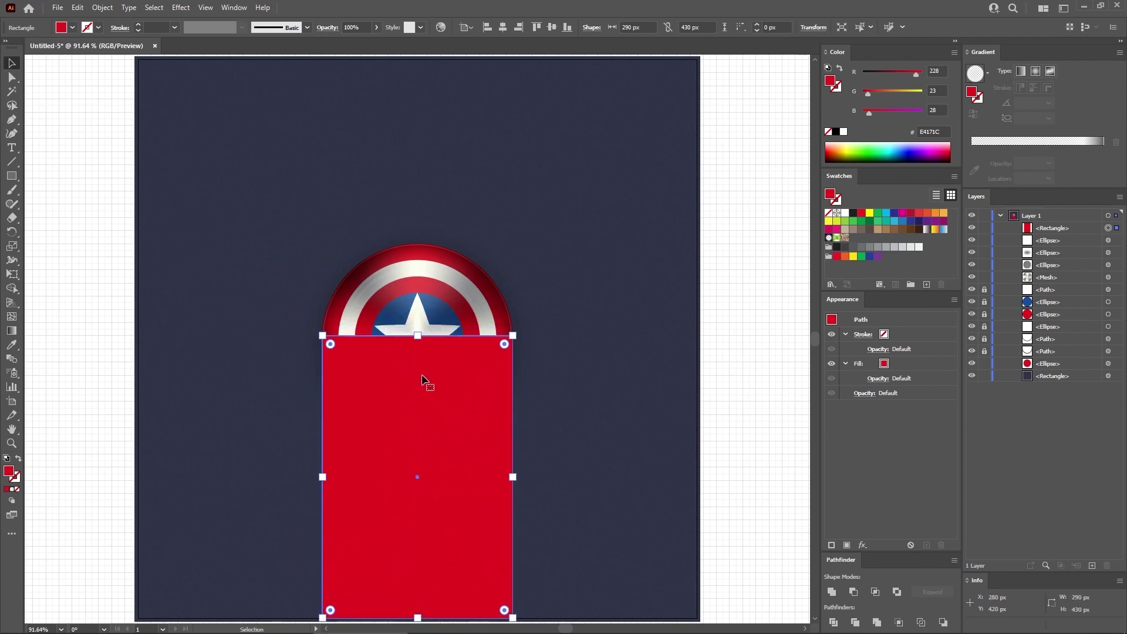
{"action": "left_click_drag", "start_coordinate": [1053, 229], "coordinate": [1058, 369]}
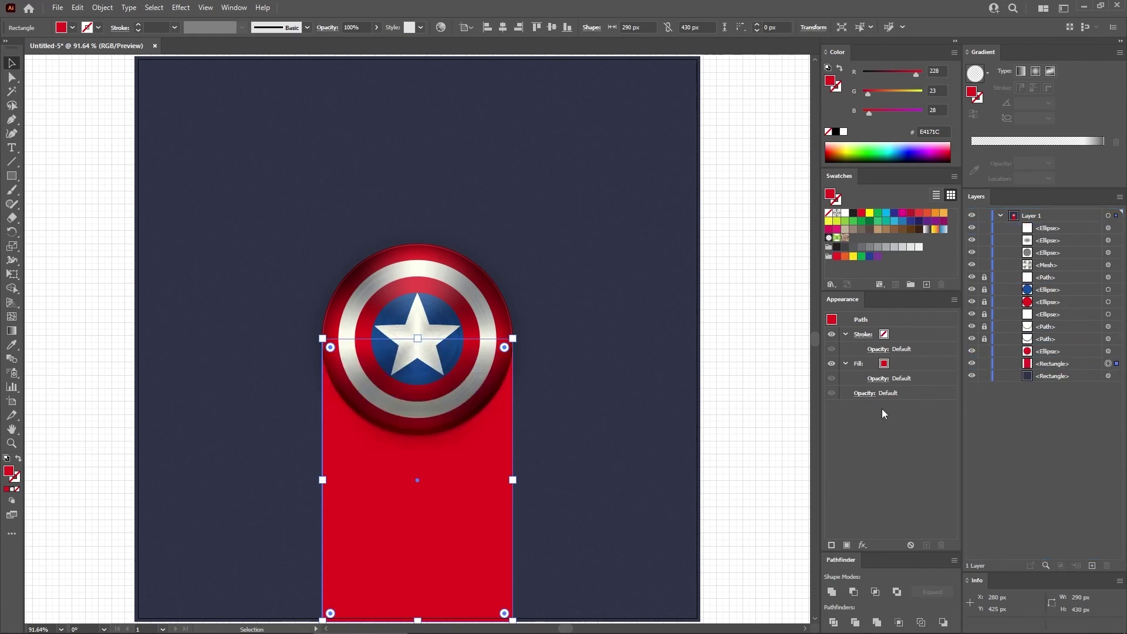
Step: Fill the rectangle with the White, Black linear gradient at a 90° angle
{"action": "left_click", "coordinate": [920, 368]}
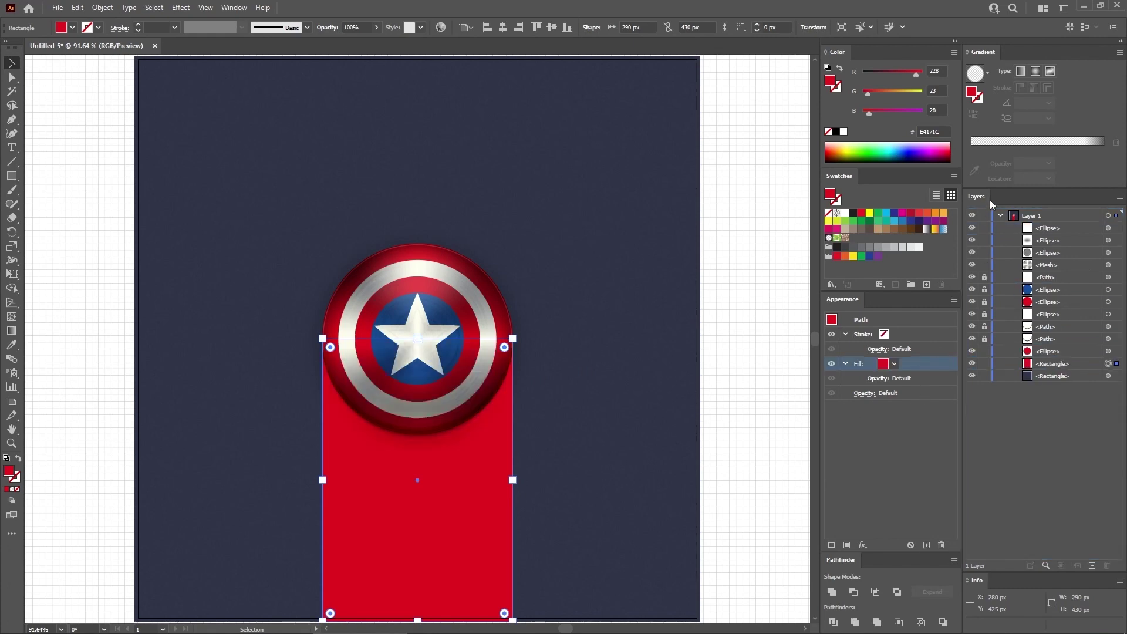
{"action": "left_click", "coordinate": [1020, 71]}
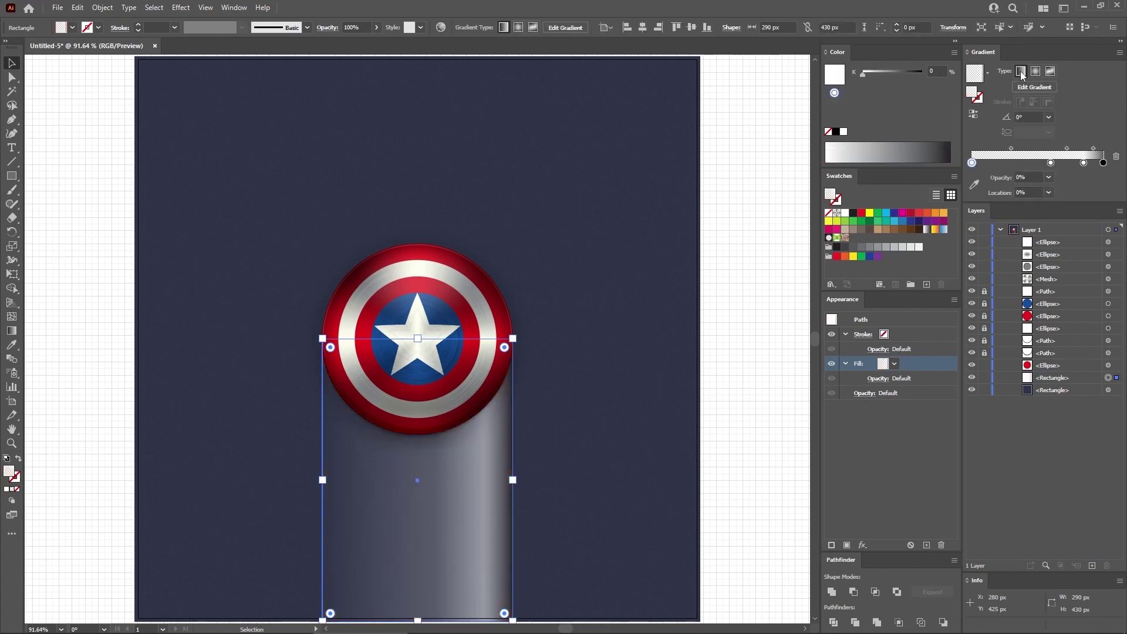
{"action": "left_click", "coordinate": [988, 73]}
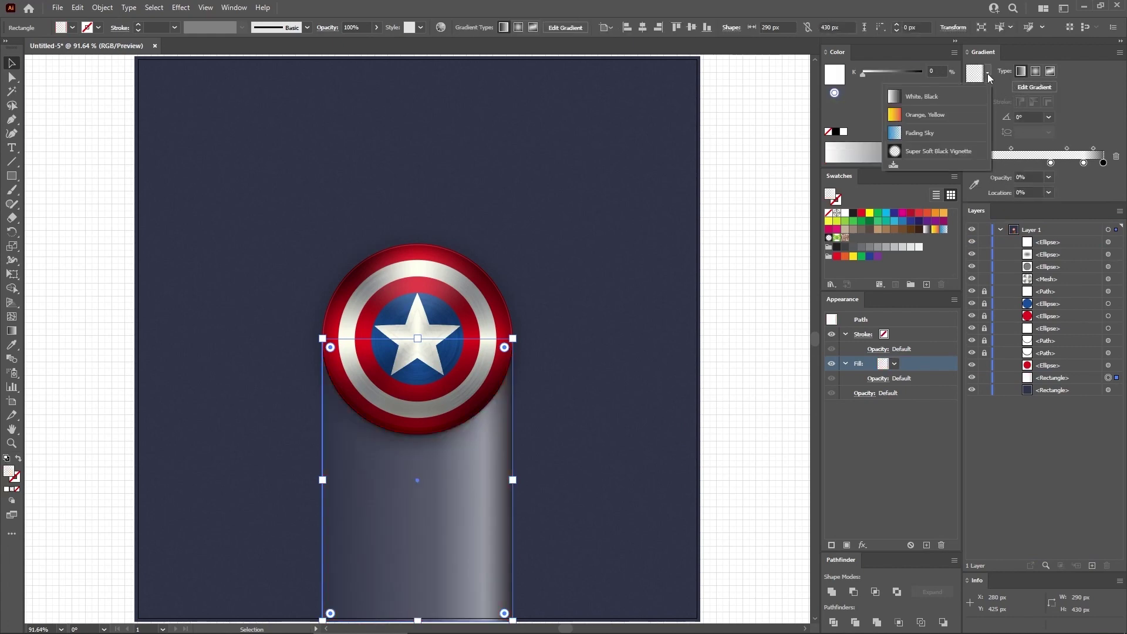
{"action": "left_click", "coordinate": [928, 99]}
{"action": "left_click", "coordinate": [1002, 115]}
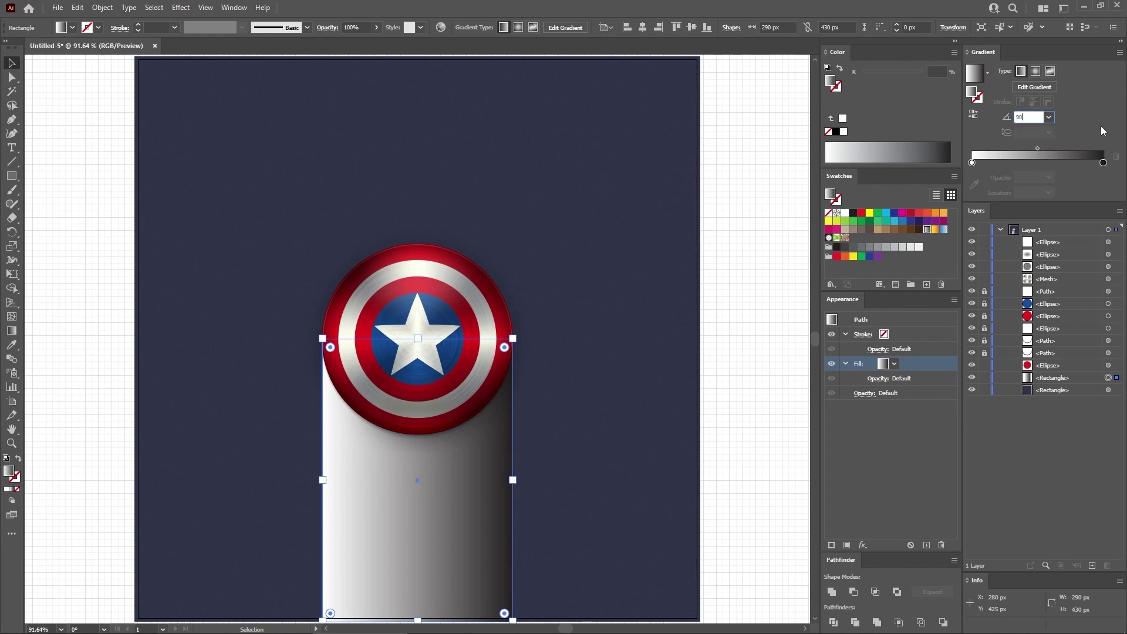
{"action": "type", "text": "90"}
{"action": "key", "text": "Return"}
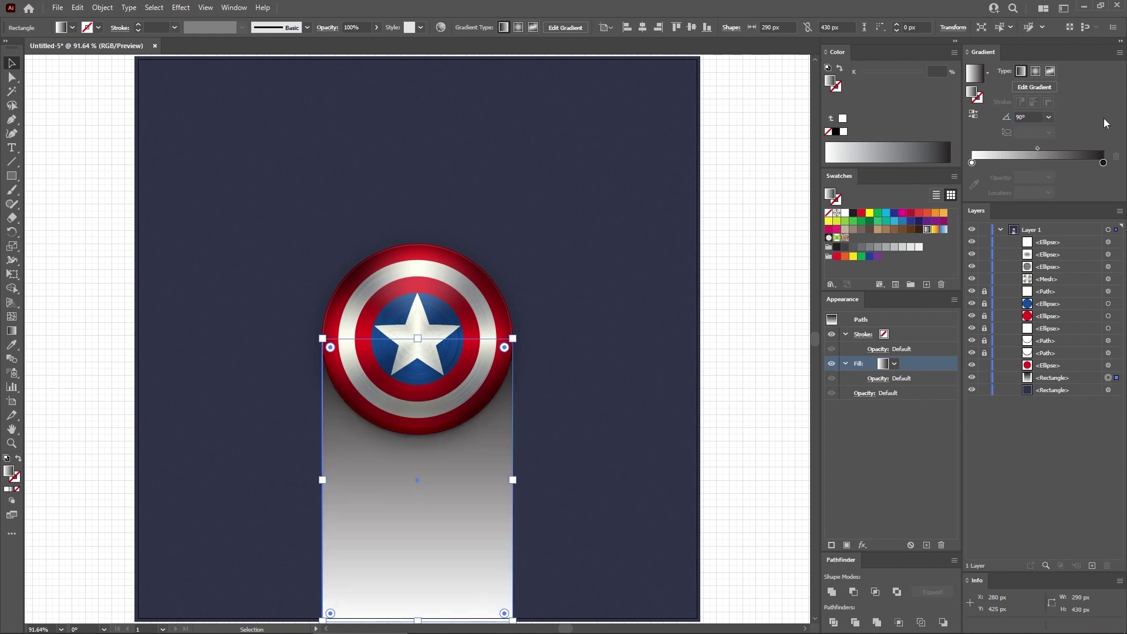
Step: Change both color stops of the rectangle's gradient to pure black (000000)
{"action": "double_click", "coordinate": [1103, 163]}
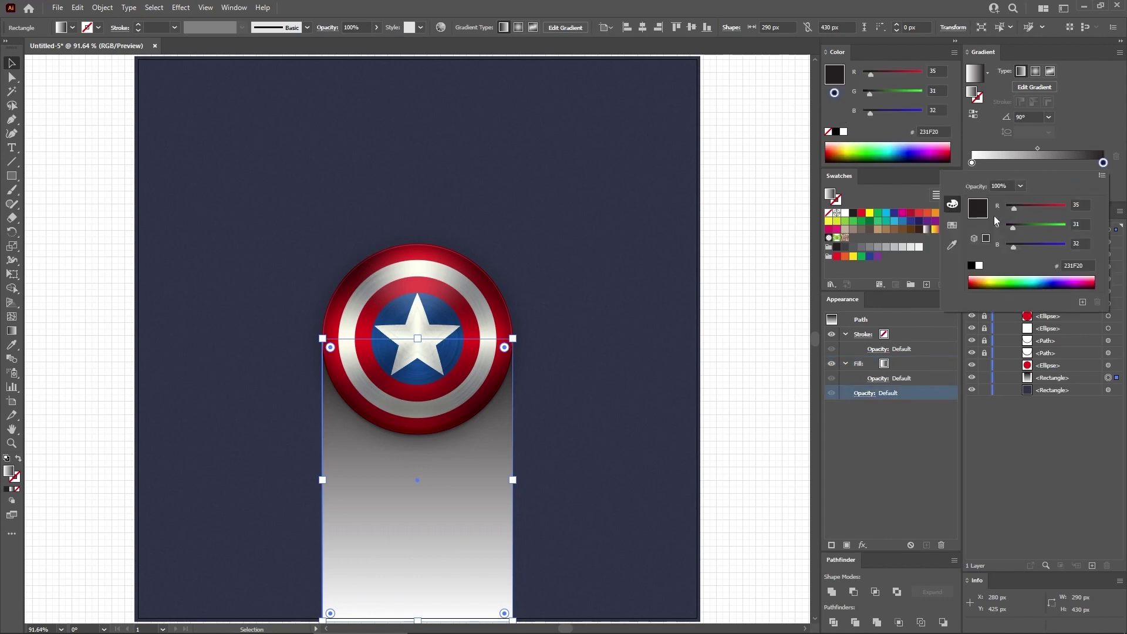
{"action": "left_click", "coordinate": [971, 265]}
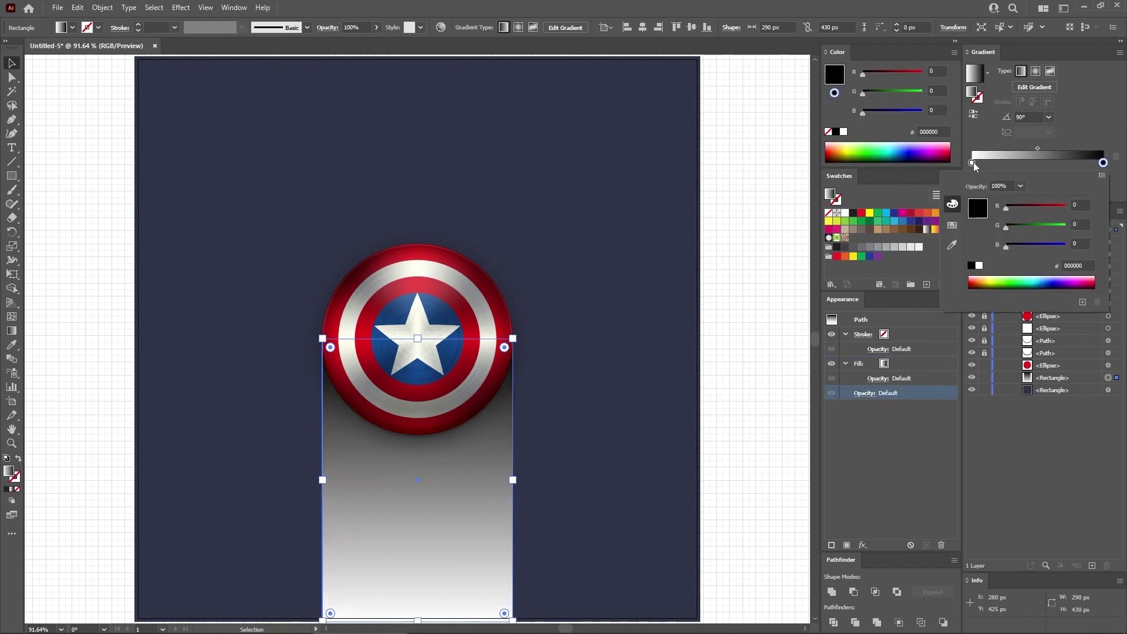
{"action": "double_click", "coordinate": [973, 162]}
{"action": "left_click", "coordinate": [974, 265]}
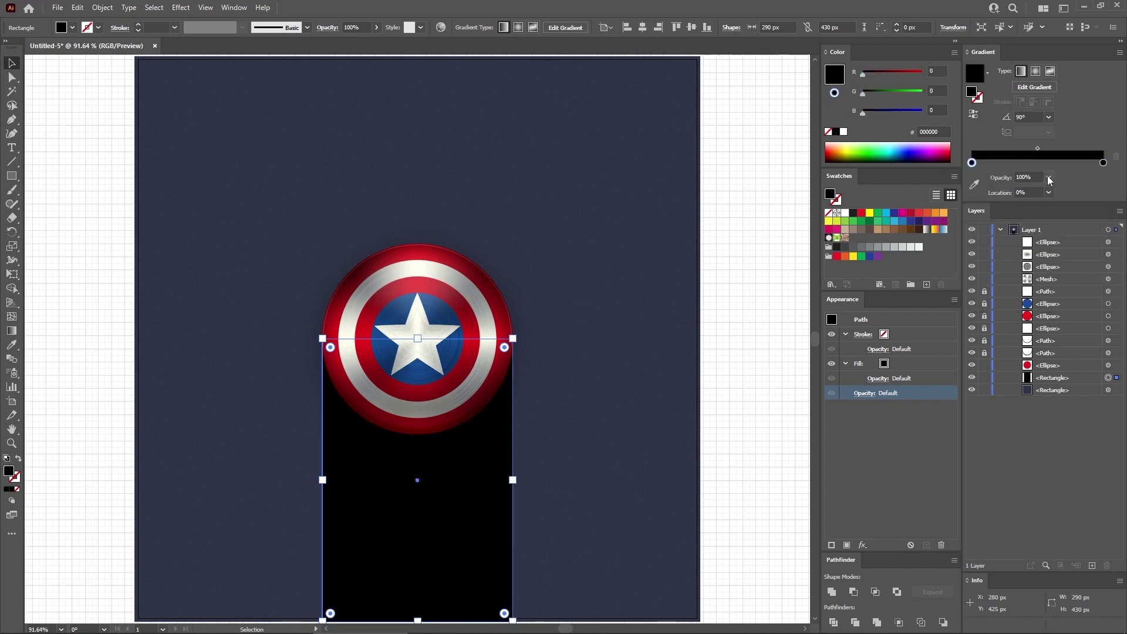
Step: Set the gradient's starting color stop to 0% opacity and move it to the 15% location
{"action": "left_click", "coordinate": [1049, 177]}
{"action": "left_click", "coordinate": [1064, 190]}
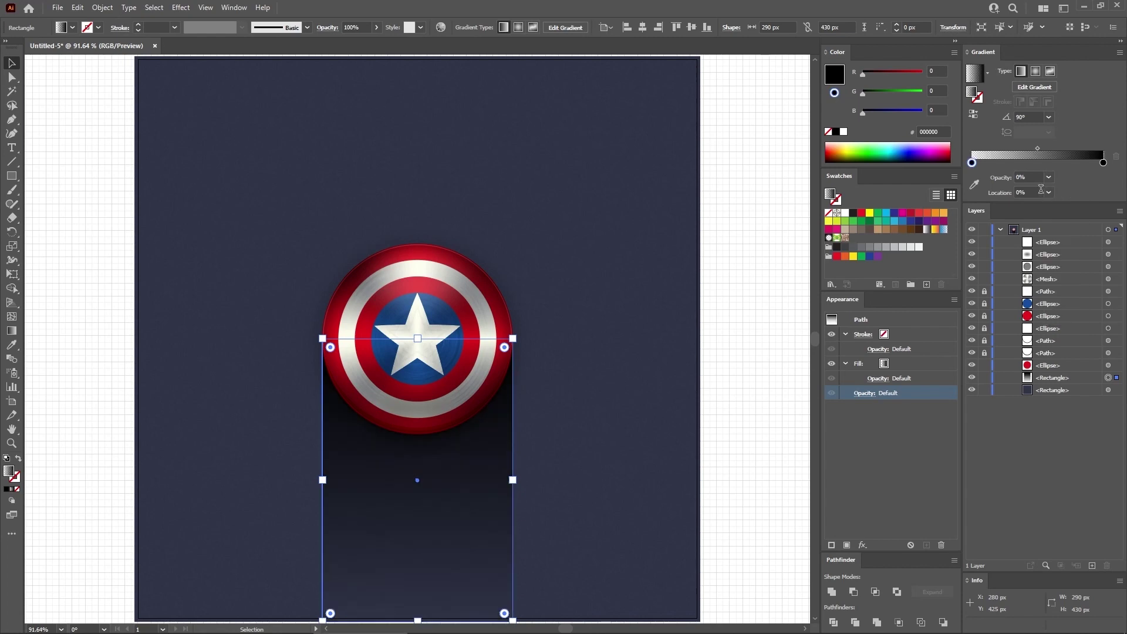
{"action": "left_click", "coordinate": [1013, 193]}
{"action": "type", "text": "15"}
{"action": "key", "text": "Return"}
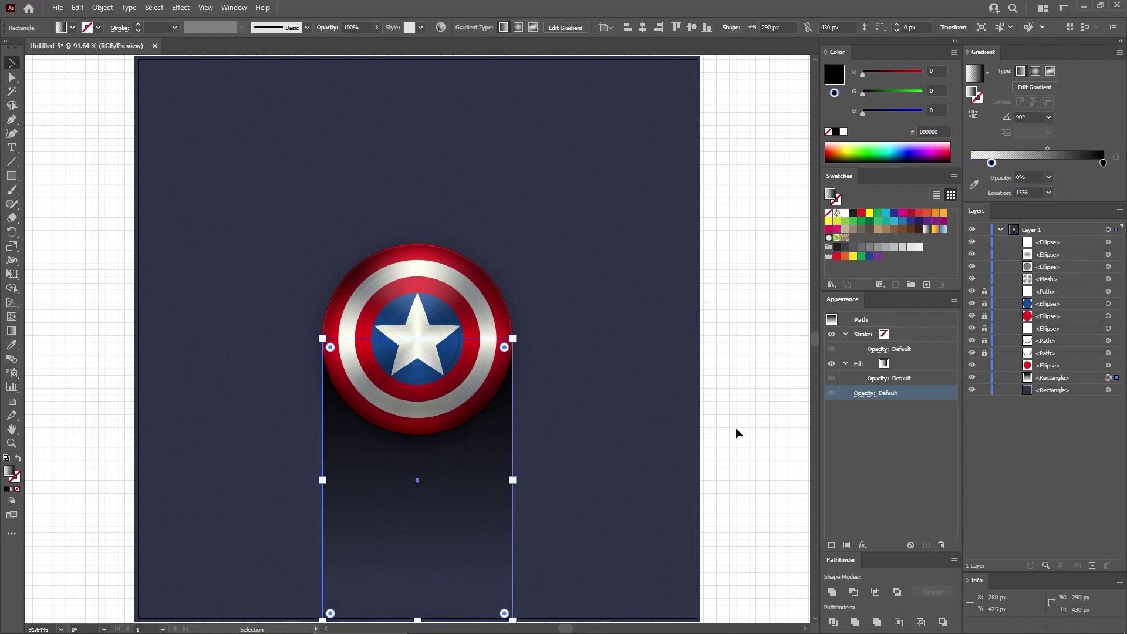
Step: Lower the rectangle's overall opacity to 15% with Soft Light blending, and deselect it
{"action": "left_click", "coordinate": [863, 393]}
{"action": "type", "text": "15"}
{"action": "left_click", "coordinate": [781, 415]}
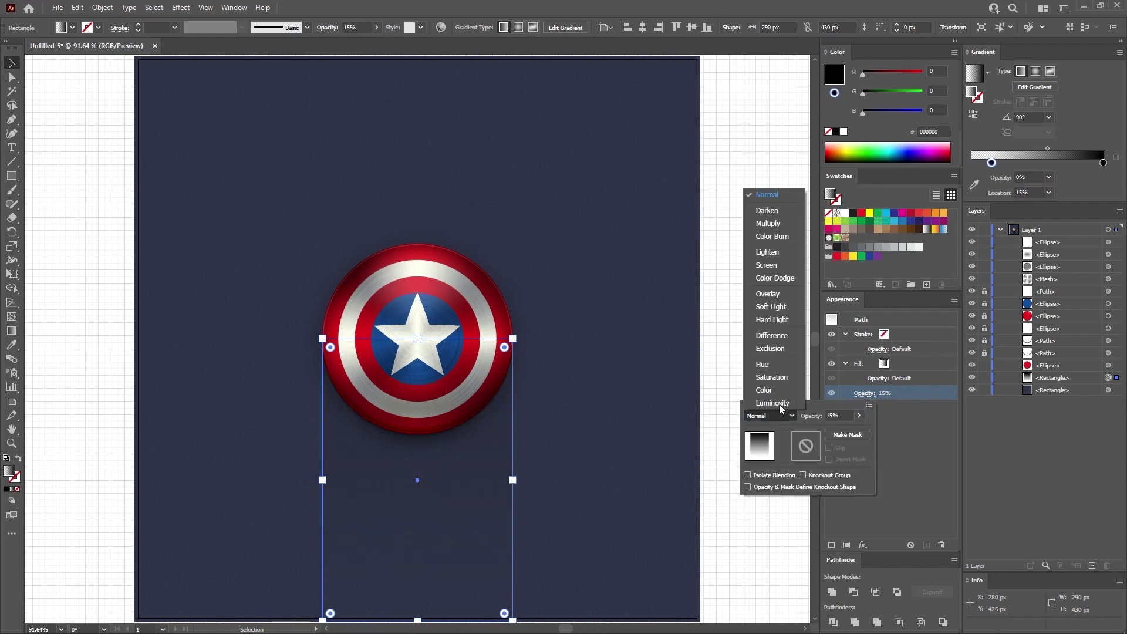
{"action": "left_click", "coordinate": [771, 307]}
{"action": "left_click", "coordinate": [729, 352]}
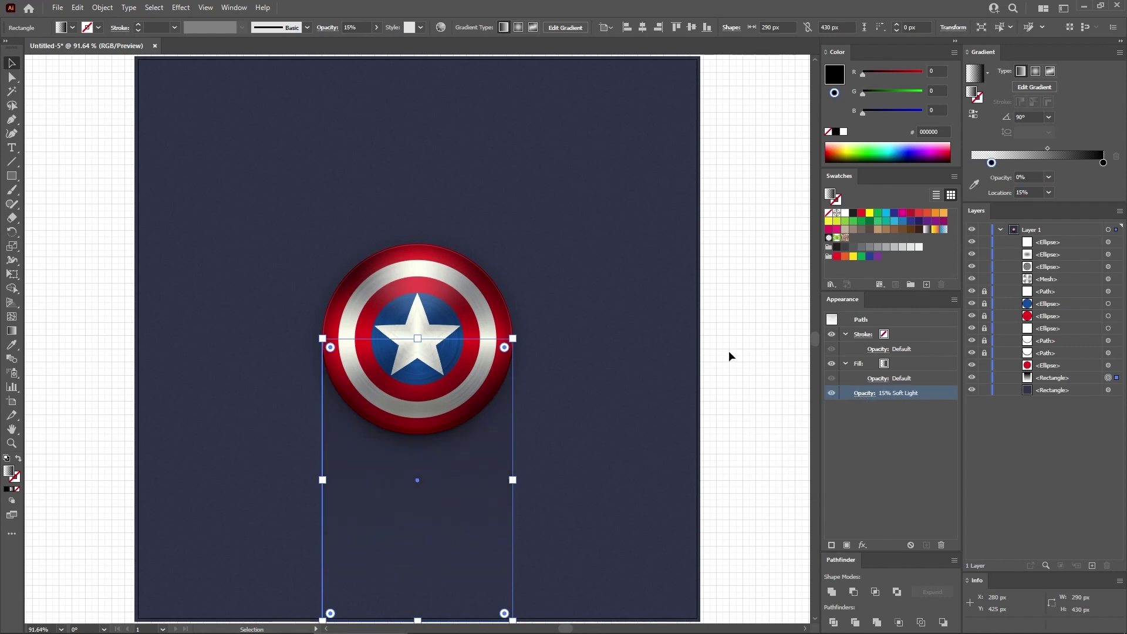
{"action": "left_click", "coordinate": [728, 350]}
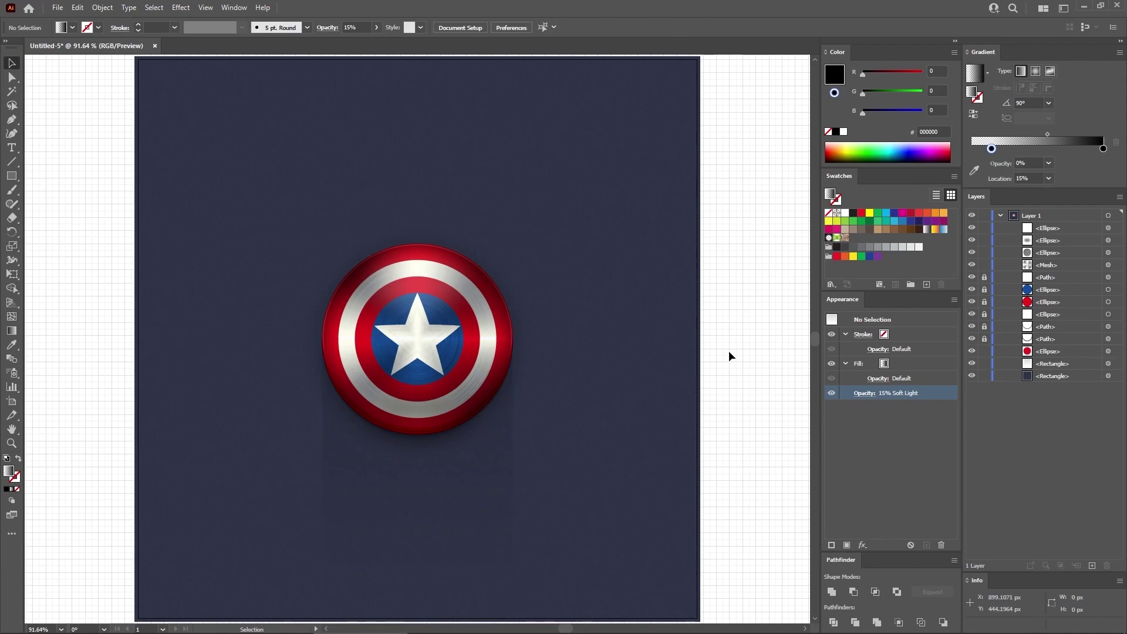